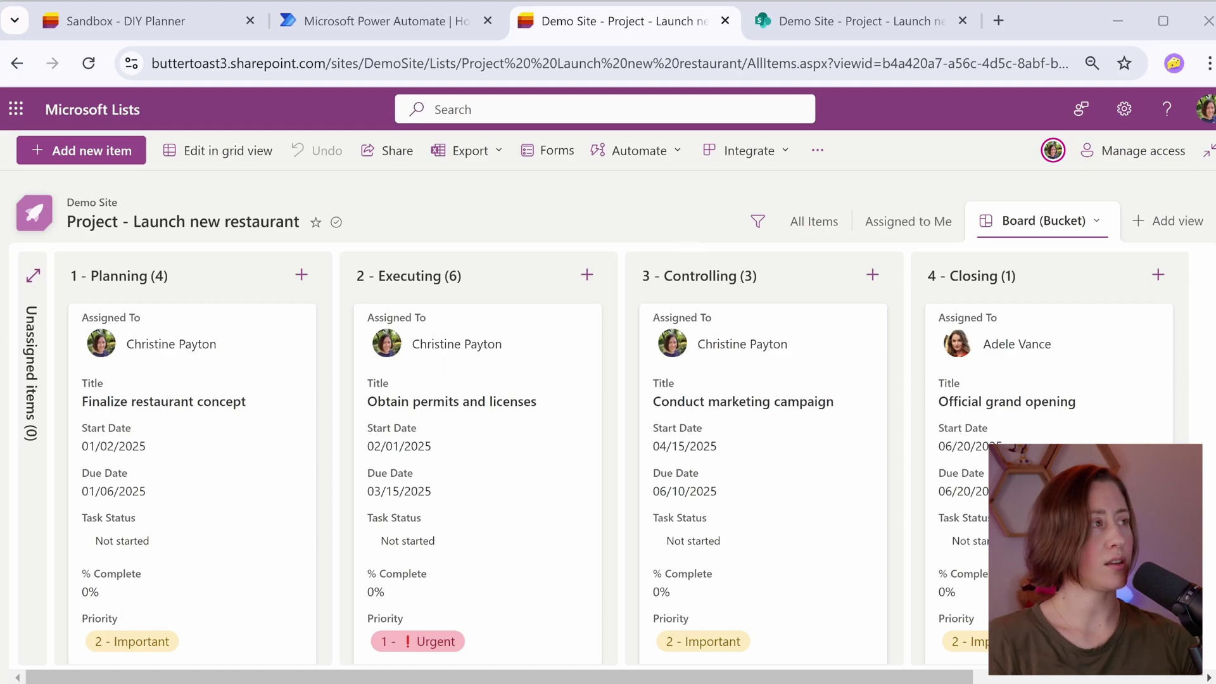
- Open Power Automate from the app launcher and start a new automated cloud flow
{"action": "left_click", "coordinate": [16, 114]}
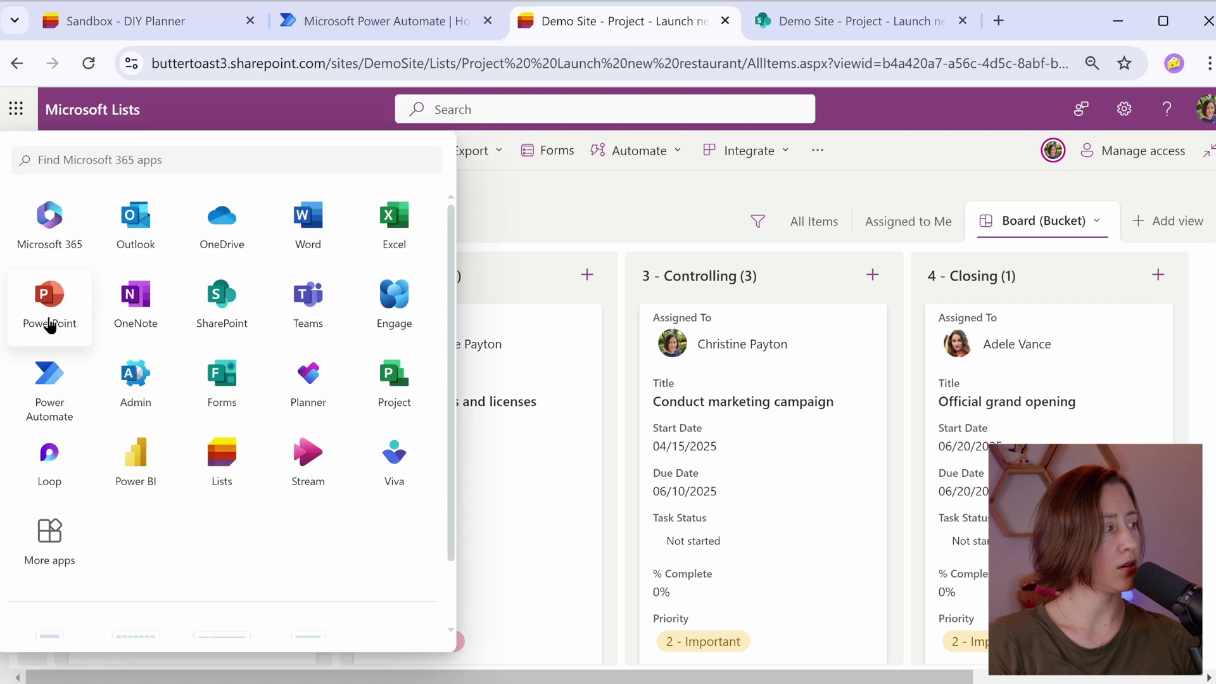
{"action": "left_click", "coordinate": [49, 380]}
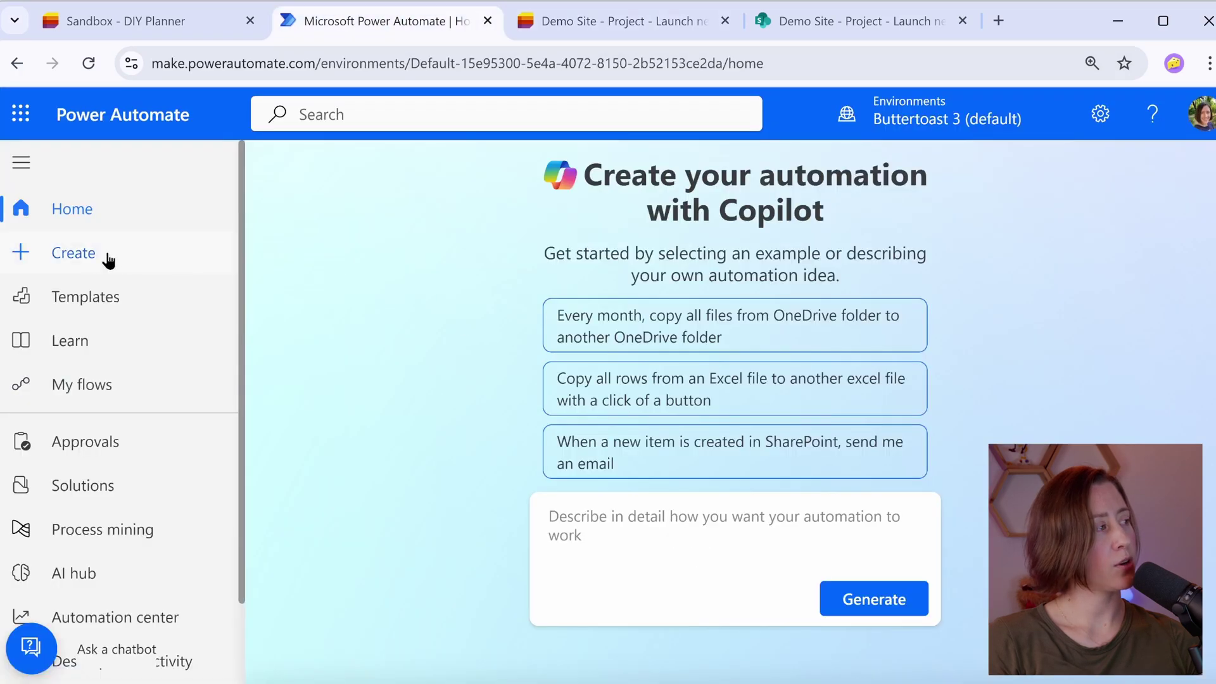
{"action": "left_click", "coordinate": [54, 254]}
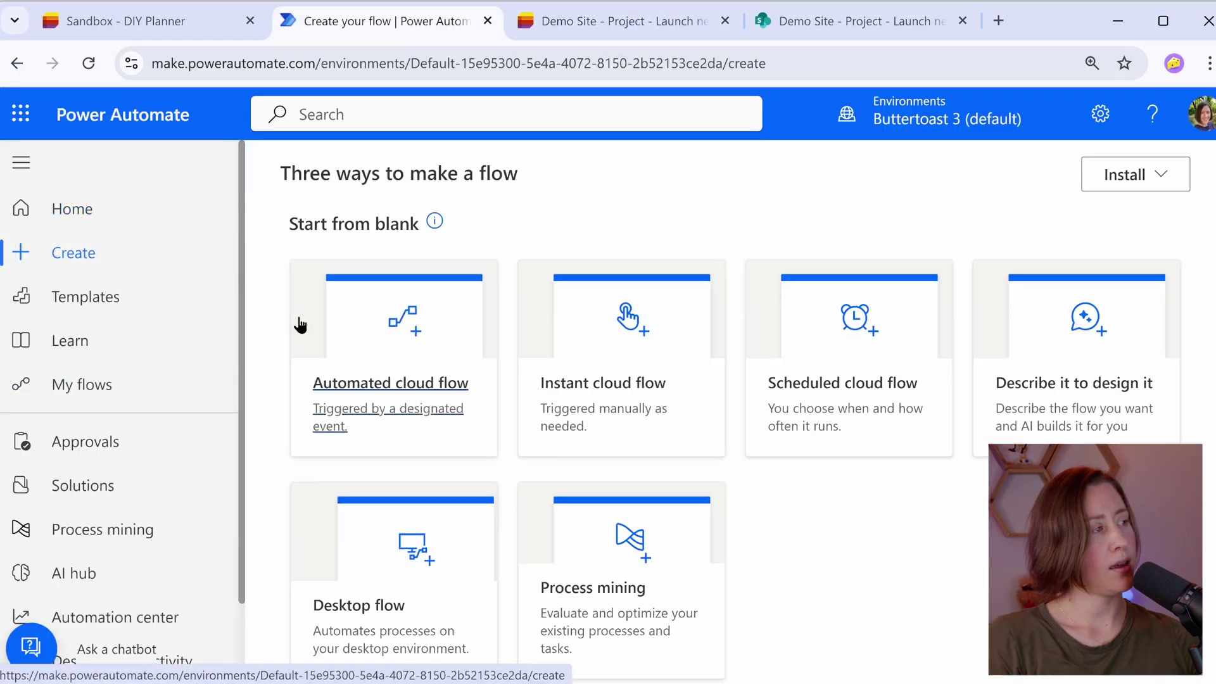
{"action": "left_click", "coordinate": [392, 352]}
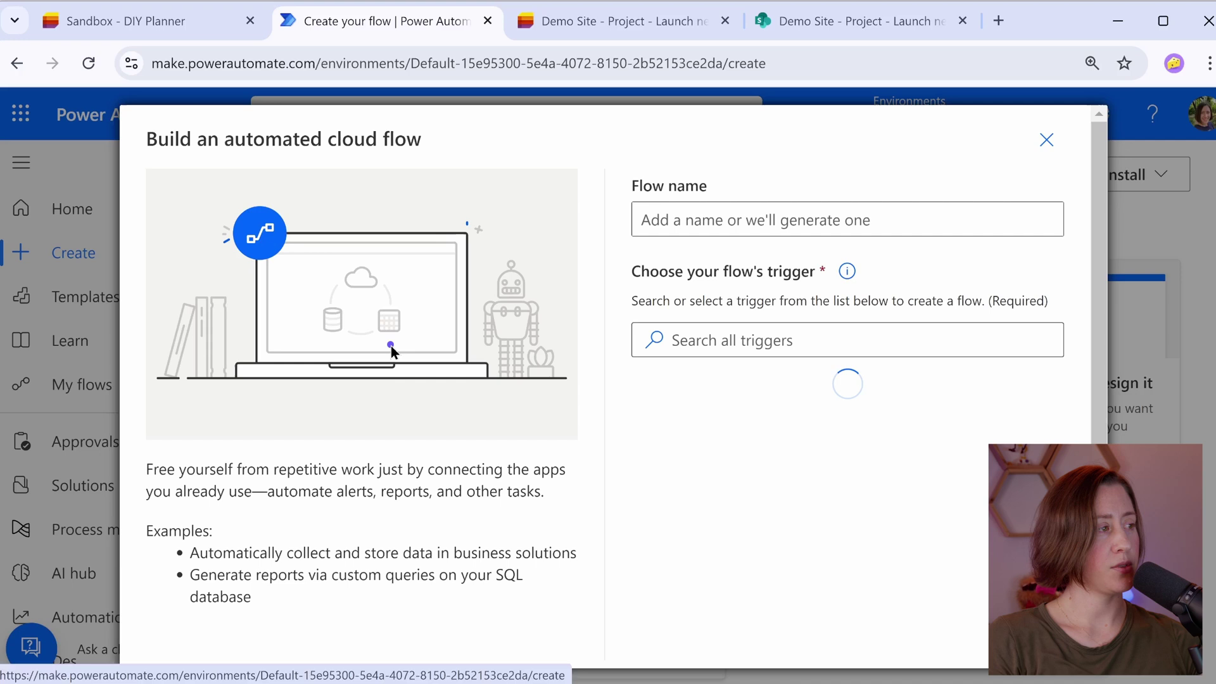
- Name the flow 'When a task is completed, set completion date' with a SharePoint item-created-or-modified trigger
{"action": "left_click", "coordinate": [898, 218]}
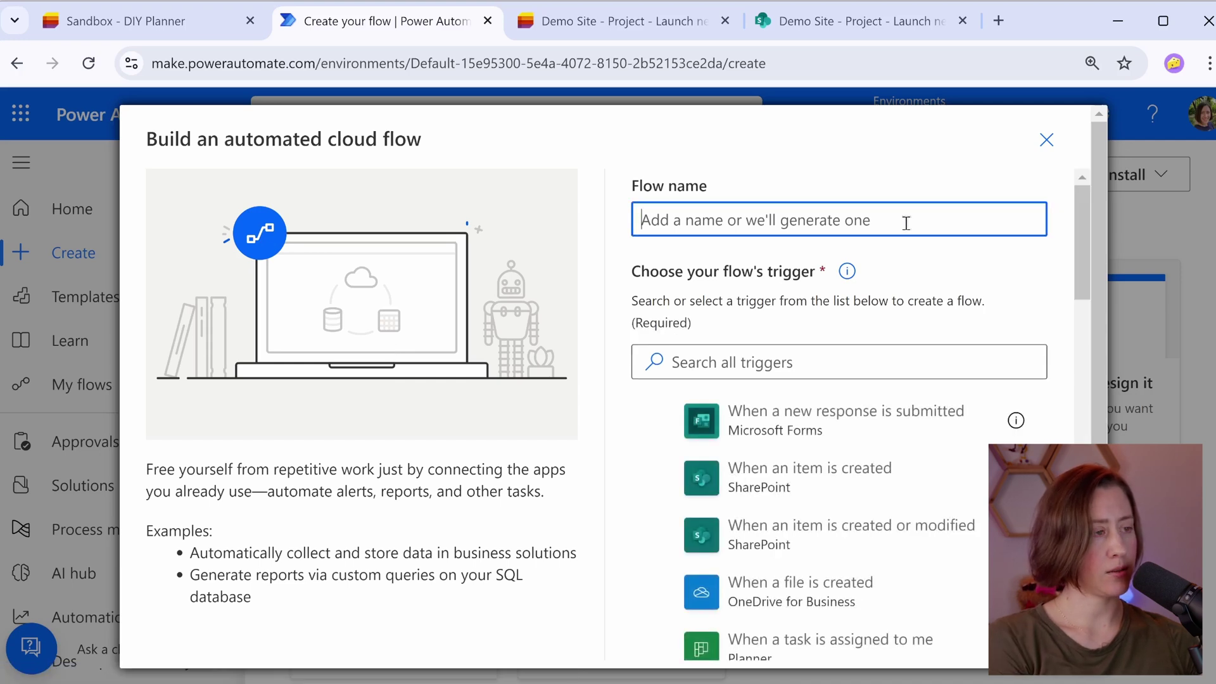
{"action": "type", "text": "When a task is complet"}
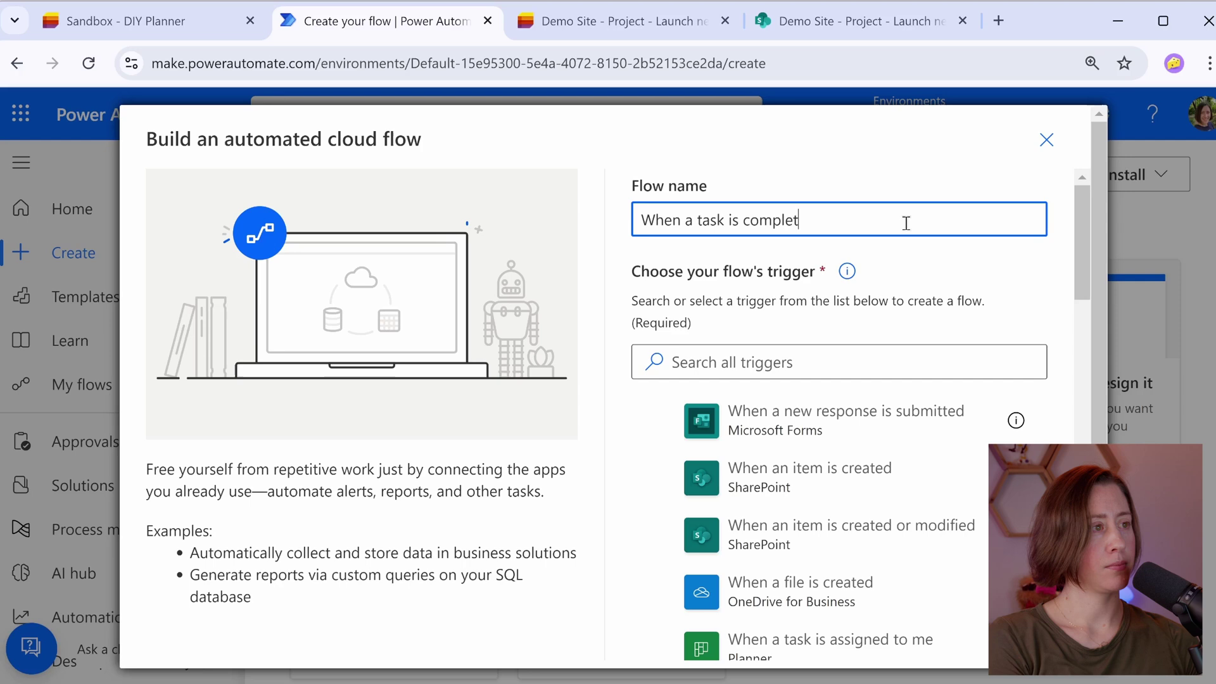
{"action": "type", "text": "ed, set completion date"}
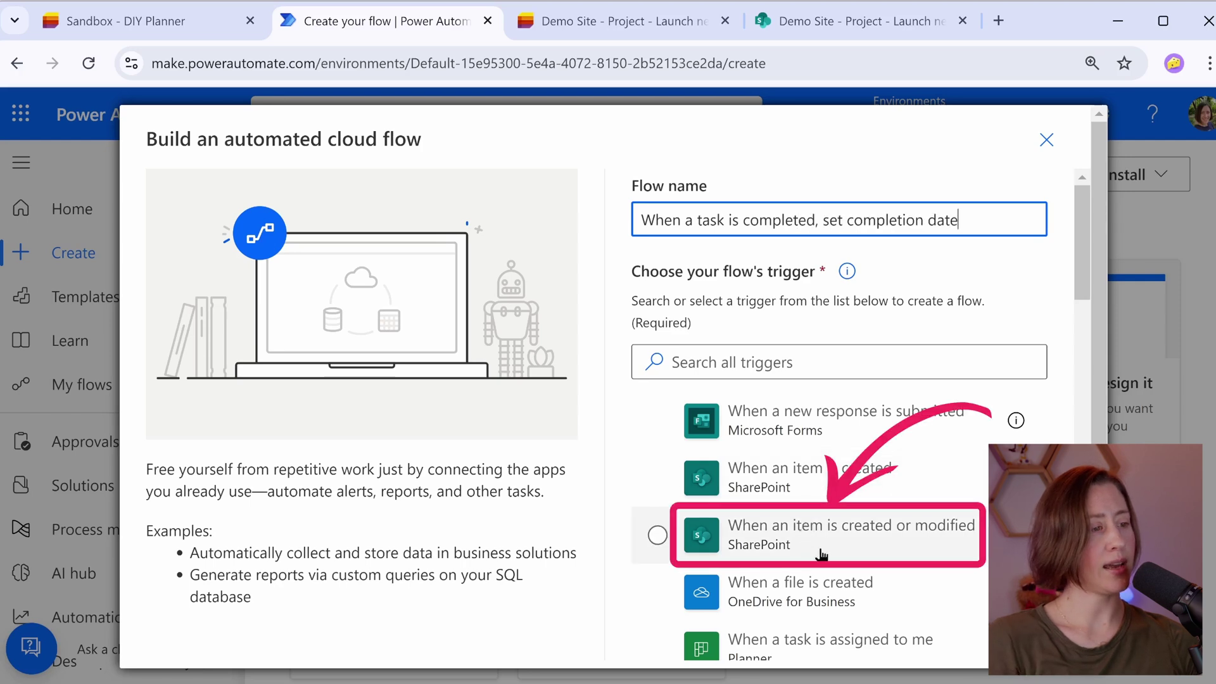
{"action": "left_click", "coordinate": [868, 548]}
{"action": "scroll", "coordinate": [877, 548], "scroll_direction": "down", "scroll_amount": 2}
{"action": "left_click", "coordinate": [918, 641]}
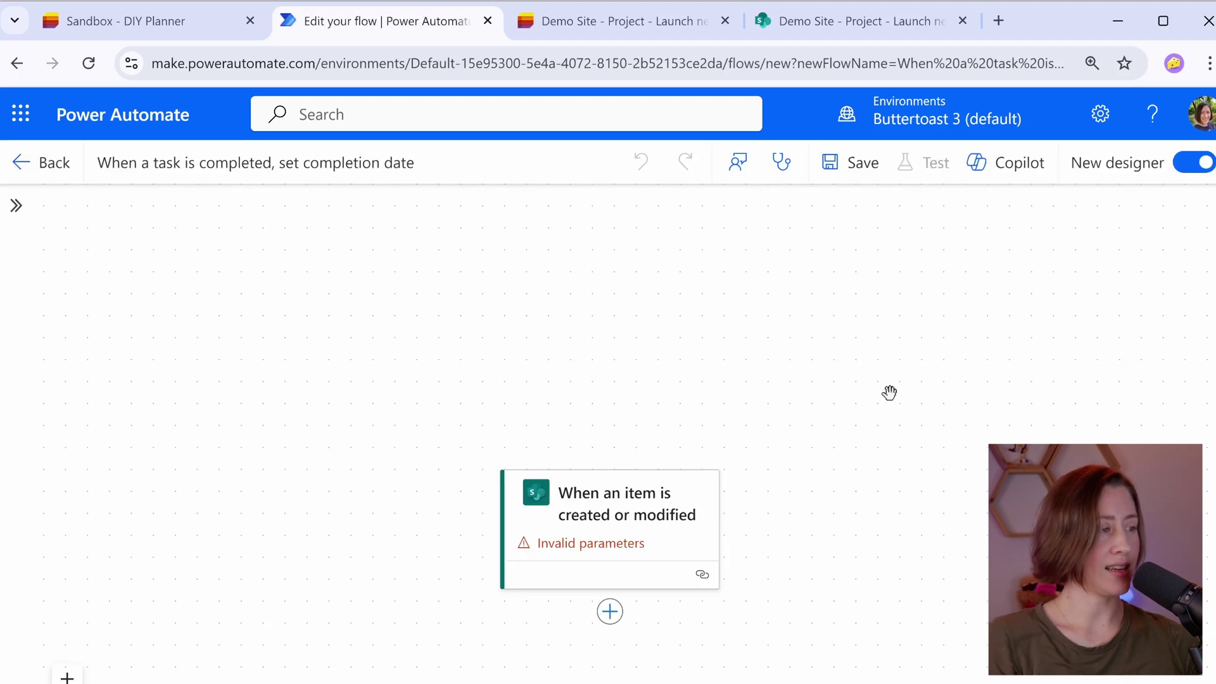
- Open the trigger's parameters at 100% zoom and set Site Address to Demo Site
{"action": "scroll", "coordinate": [887, 402], "scroll_direction": "down", "scroll_amount": 1}
{"action": "scroll", "coordinate": [823, 415], "scroll_direction": "down", "scroll_amount": 1}
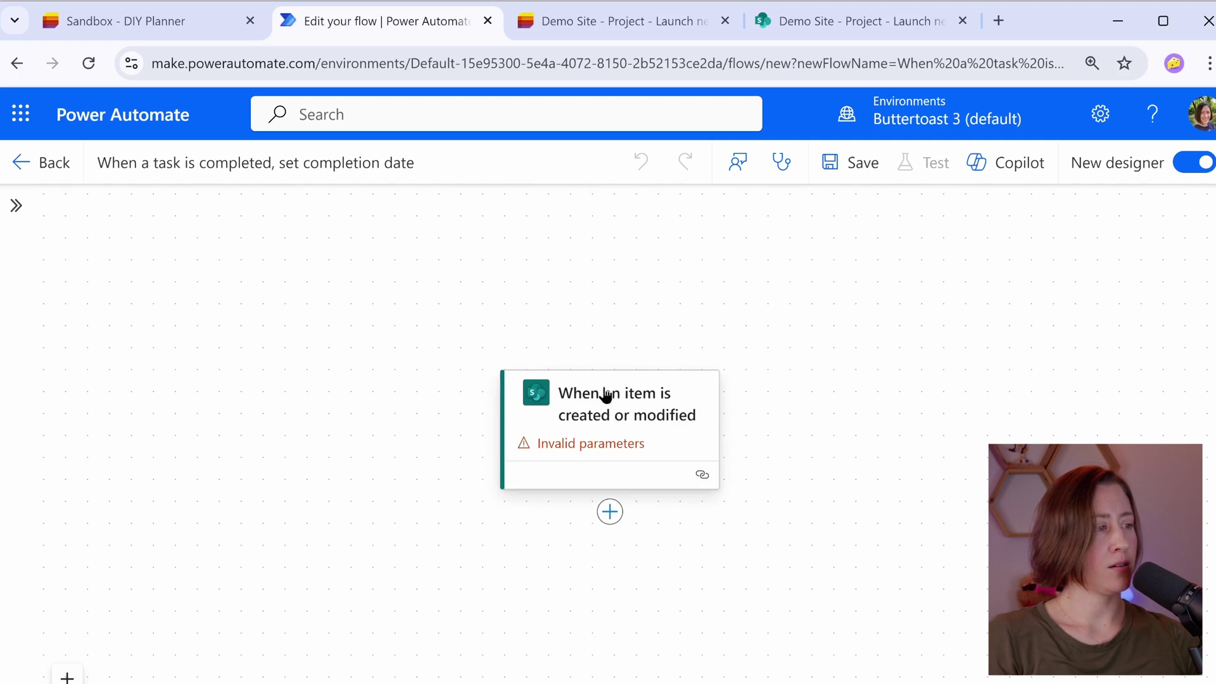
{"action": "left_click", "coordinate": [610, 412]}
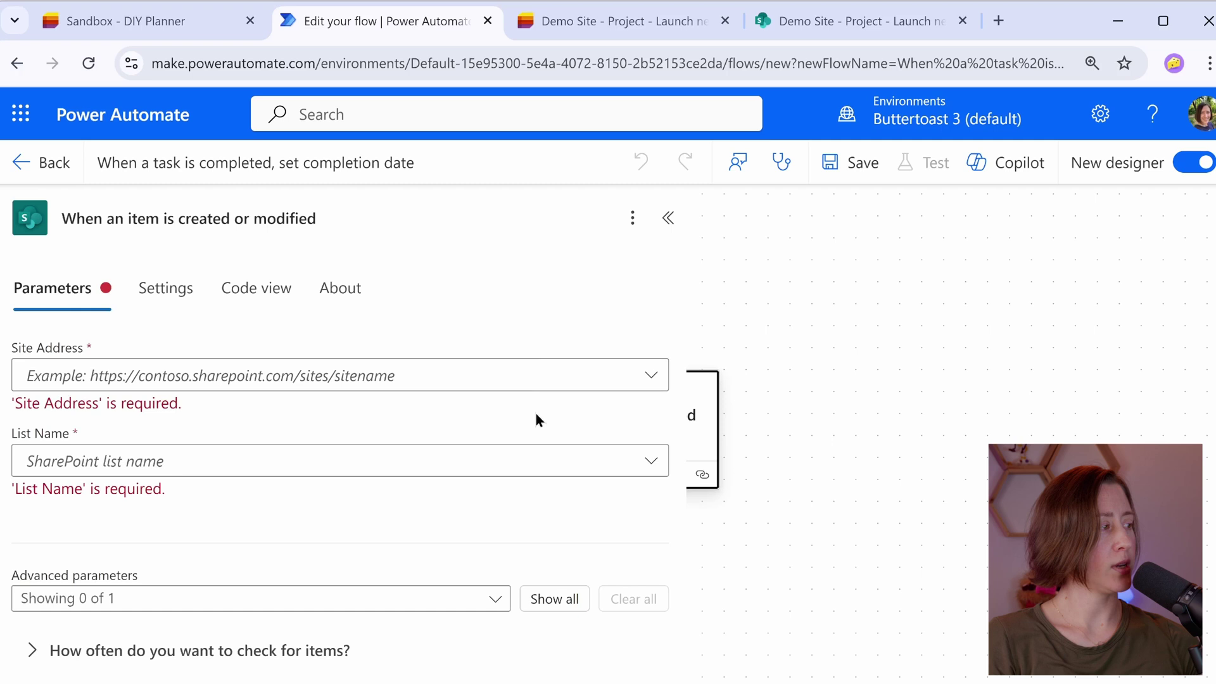
{"action": "scroll", "coordinate": [633, 345], "scroll_direction": "down", "scroll_amount": 1}
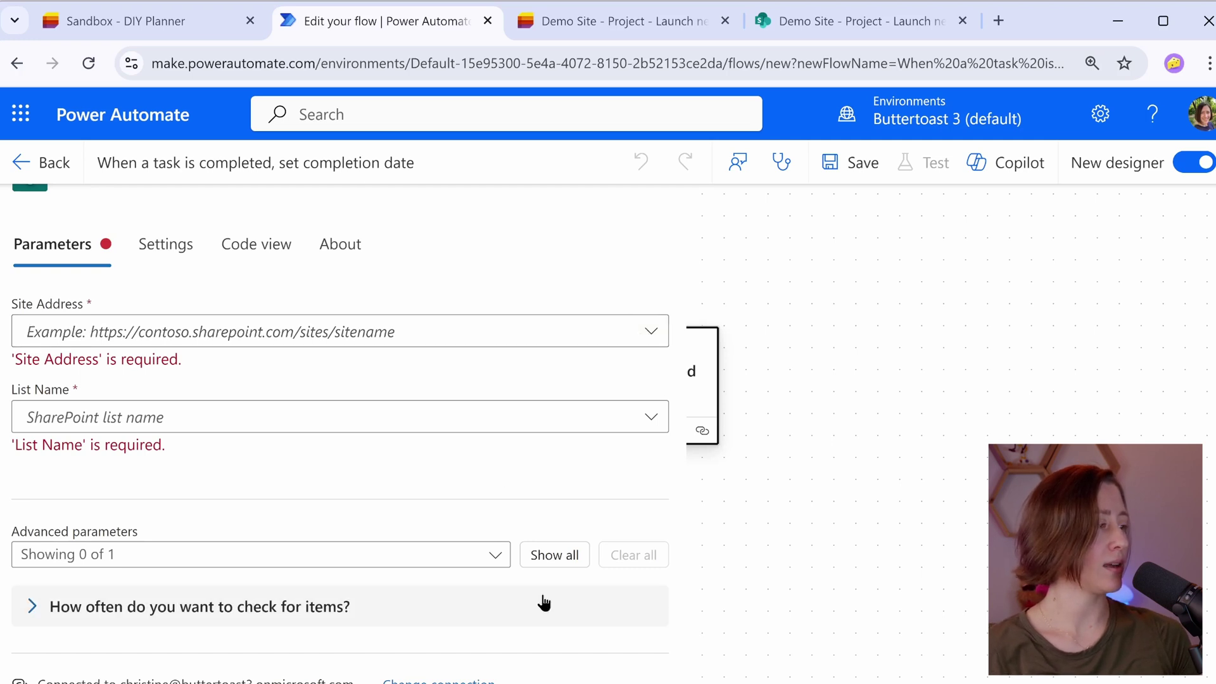
{"action": "key", "text": "ctrl+minus"}
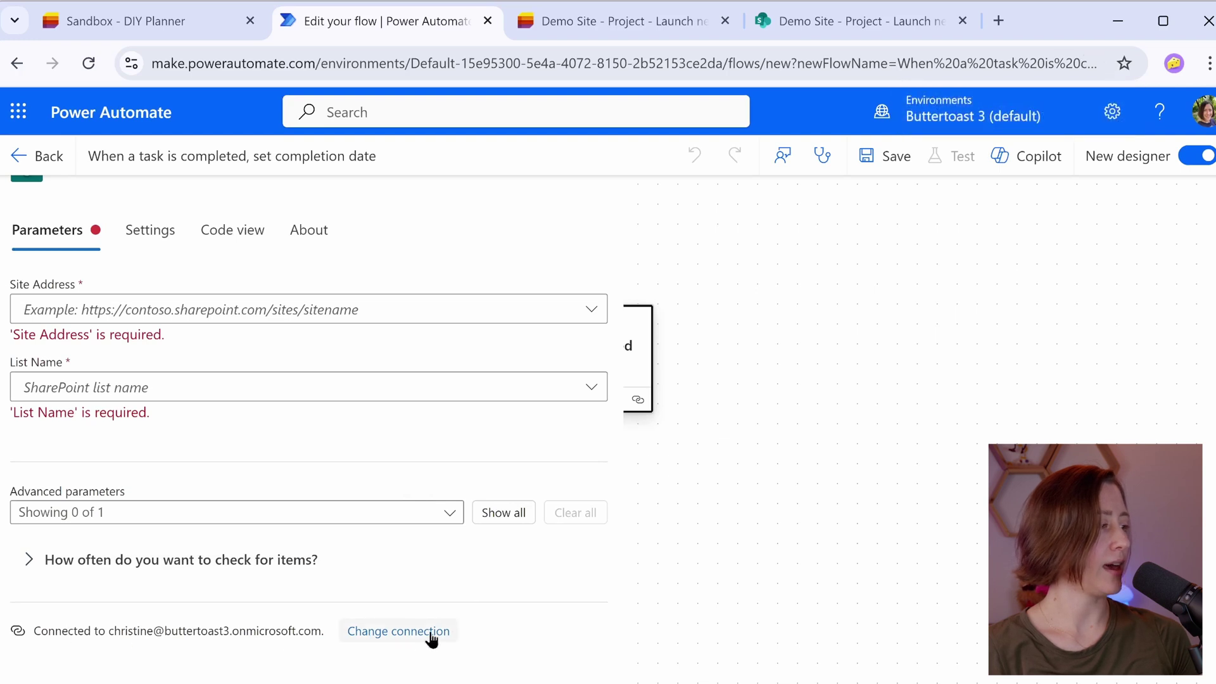
{"action": "left_click", "coordinate": [588, 310]}
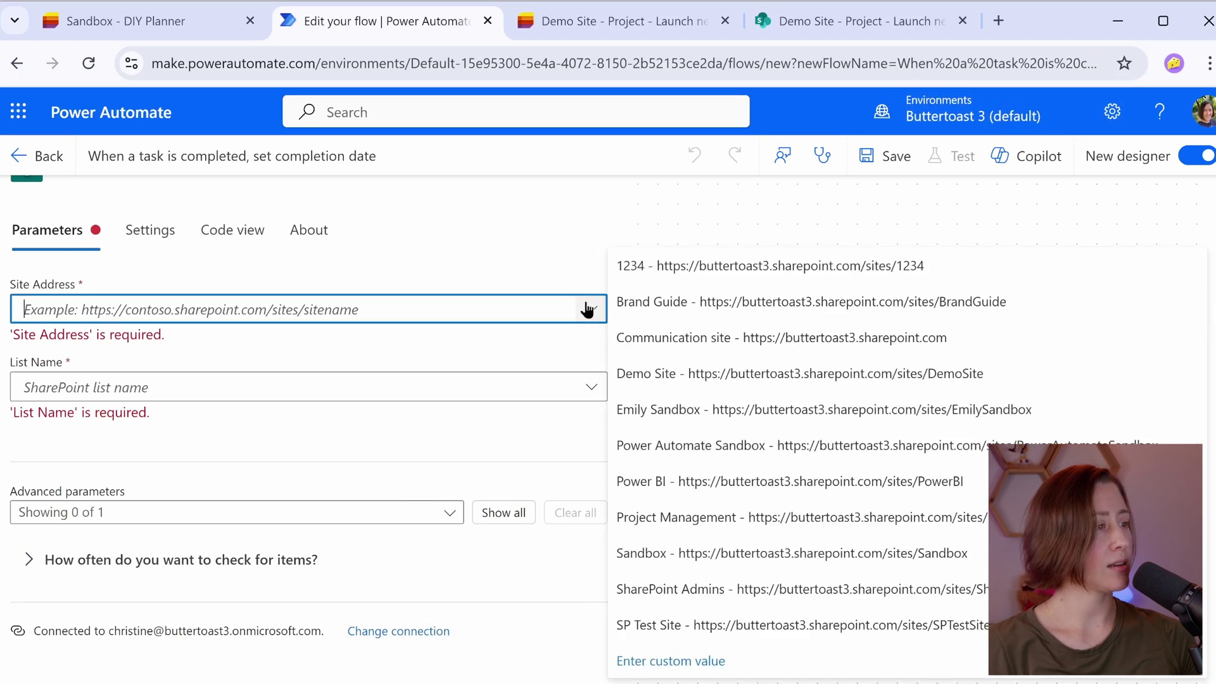
{"action": "left_click", "coordinate": [676, 373]}
- Set List Name to 'Project - Launch new restaurant' and check for items every 3 minutes
{"action": "left_click", "coordinate": [426, 367]}
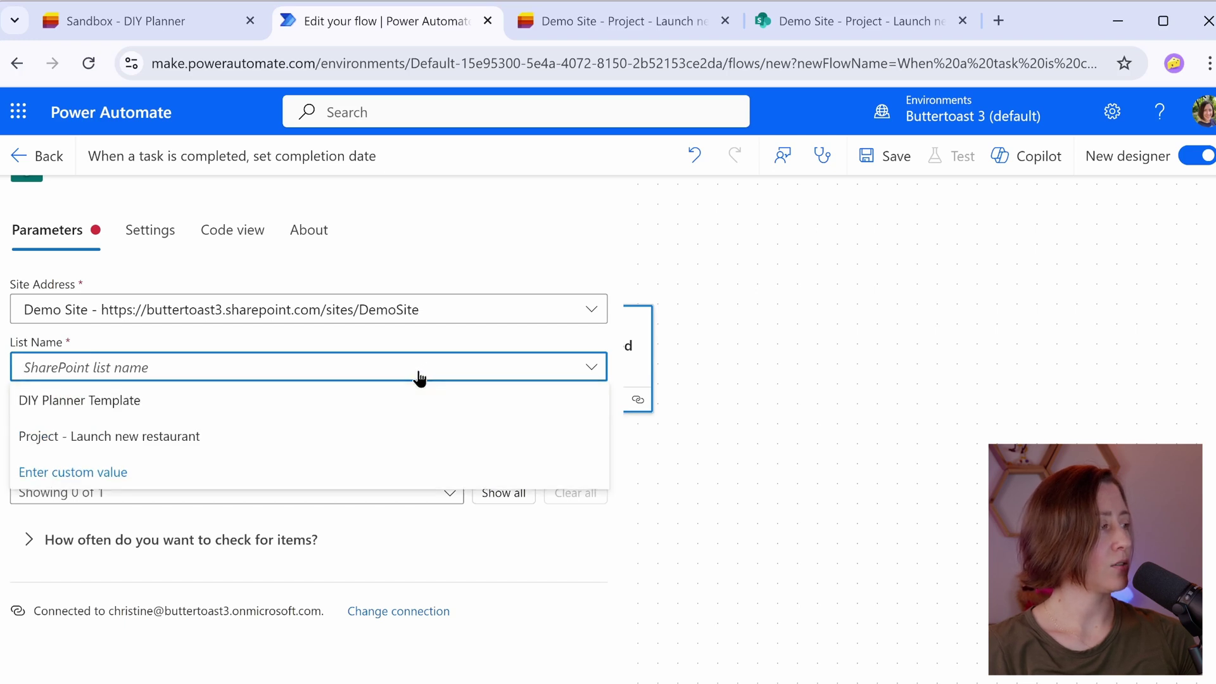
{"action": "left_click", "coordinate": [95, 446]}
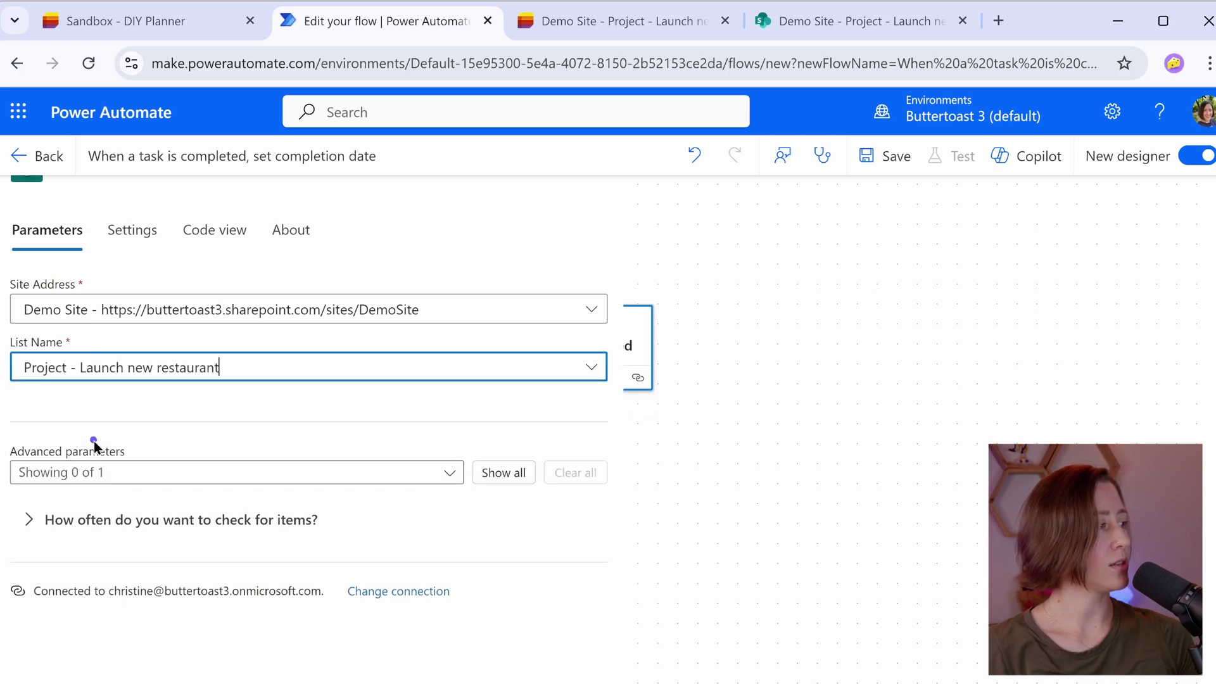
{"action": "left_click", "coordinate": [26, 522]}
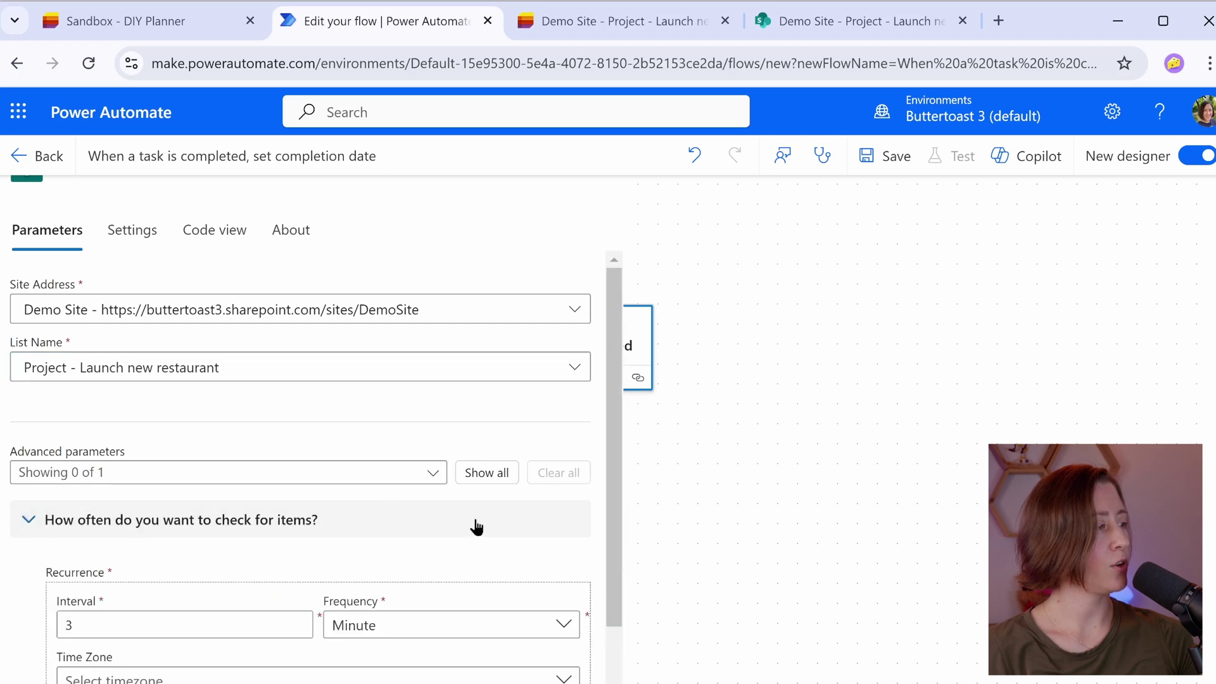
{"action": "scroll", "coordinate": [612, 418], "scroll_direction": "down", "scroll_amount": 2}
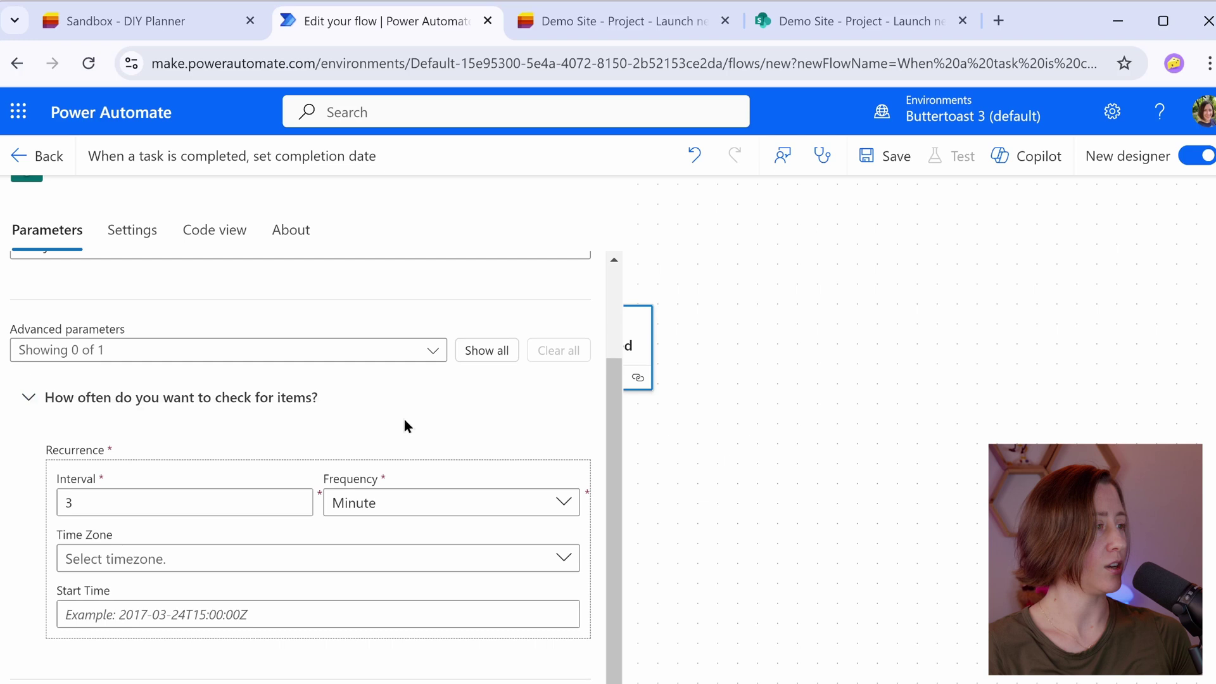
{"action": "scroll", "coordinate": [477, 420], "scroll_direction": "up", "scroll_amount": 2}
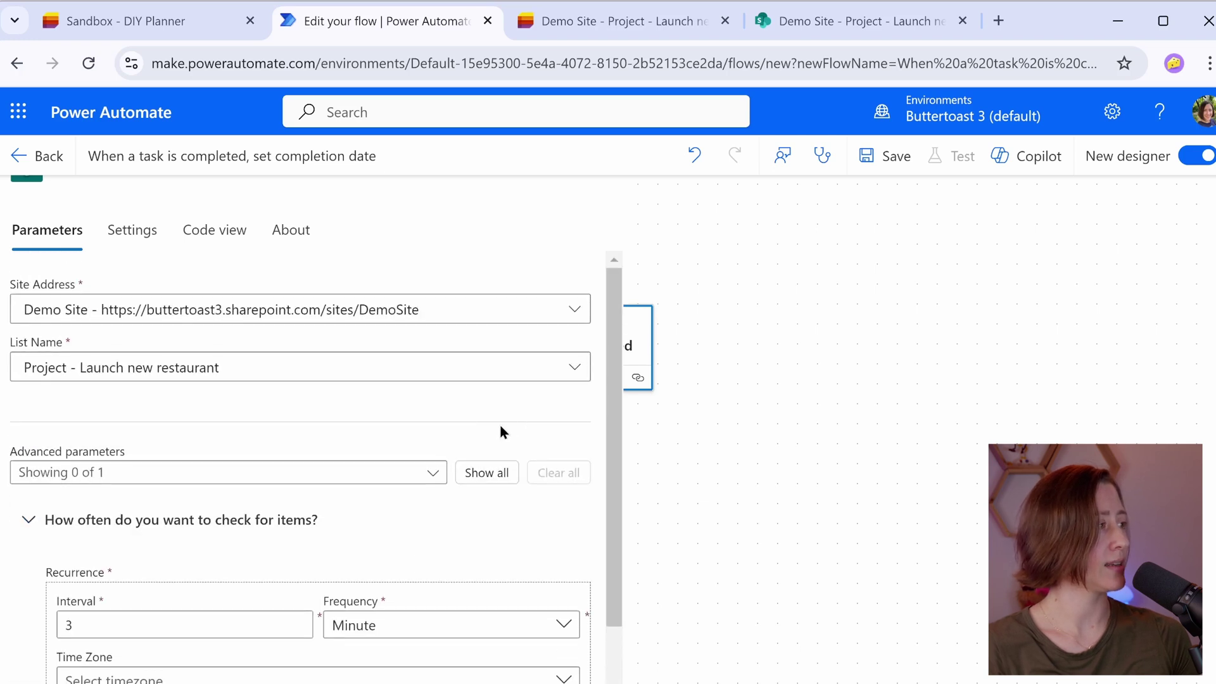
- Review the trigger's Settings, including Trigger conditions and Networking, then close the panel
{"action": "left_click", "coordinate": [129, 236]}
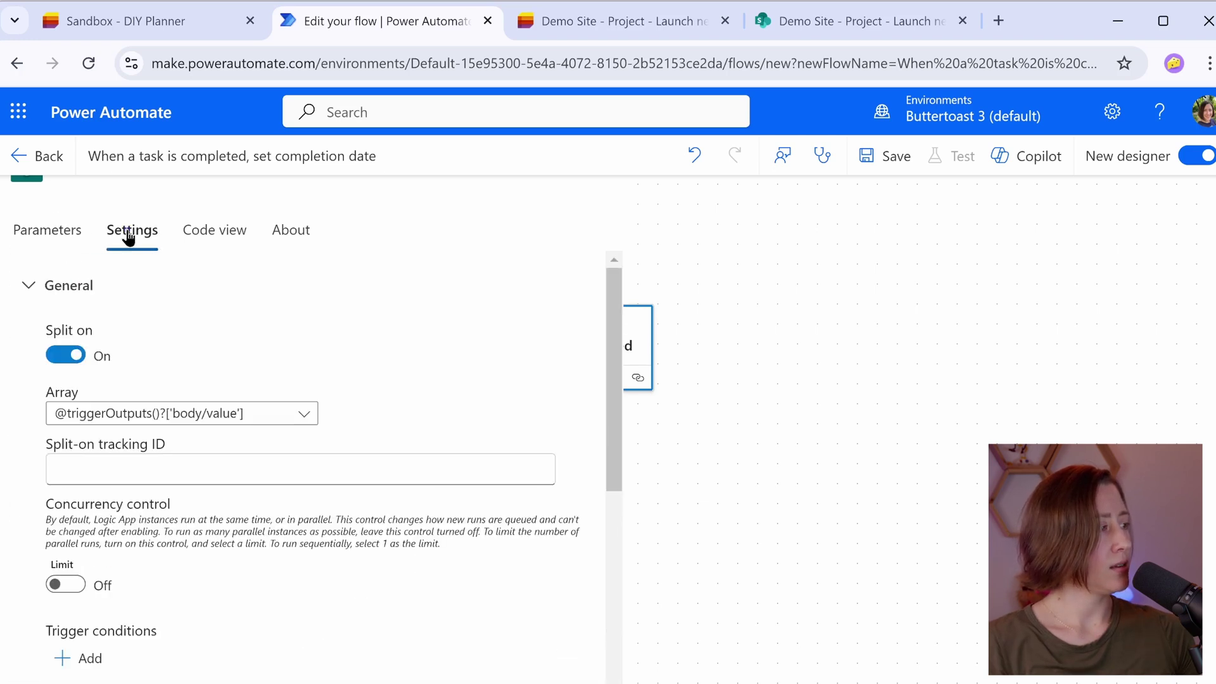
{"action": "scroll", "coordinate": [519, 349], "scroll_direction": "down", "scroll_amount": 3}
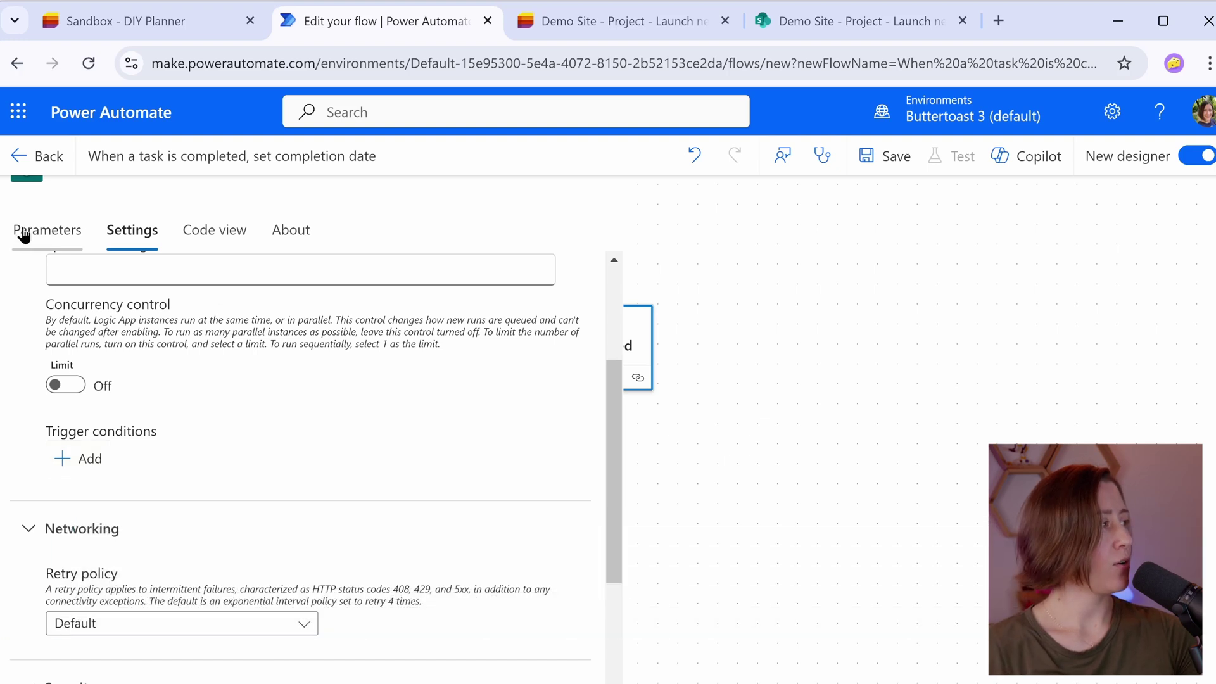
{"action": "left_click", "coordinate": [806, 409]}
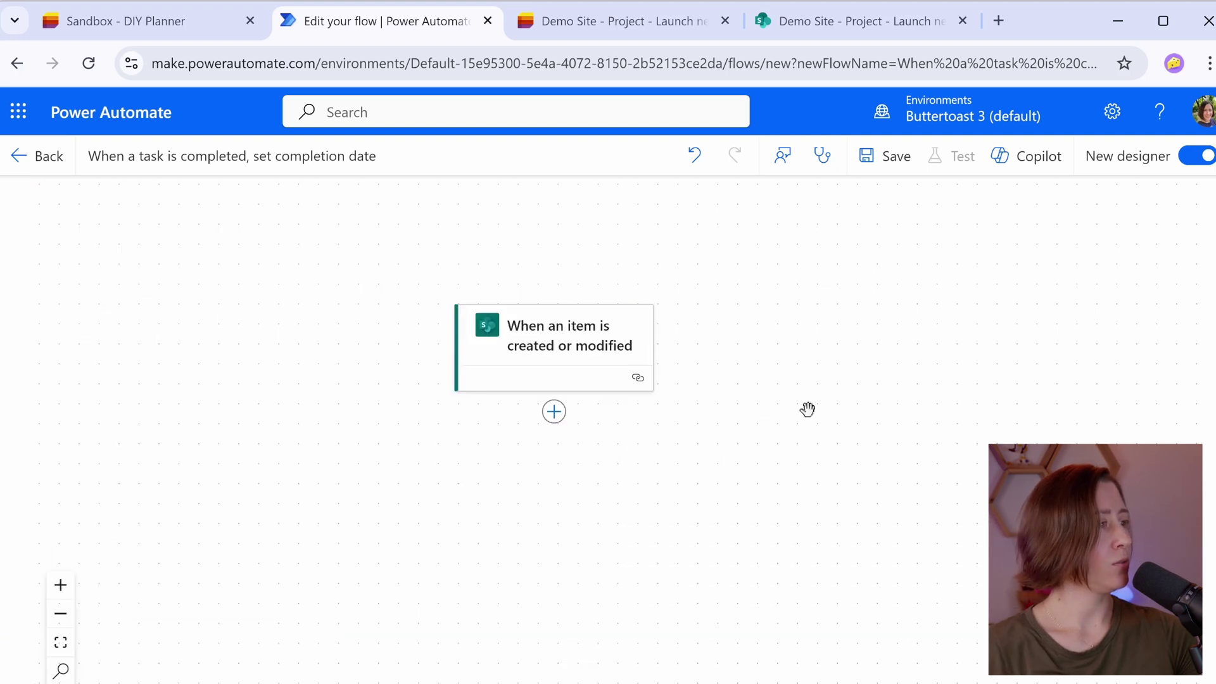
- Add a 'Get changes for an item or a file' action on the Demo Site 'Project - Launch new restaurant' list
{"action": "left_click", "coordinate": [554, 412]}
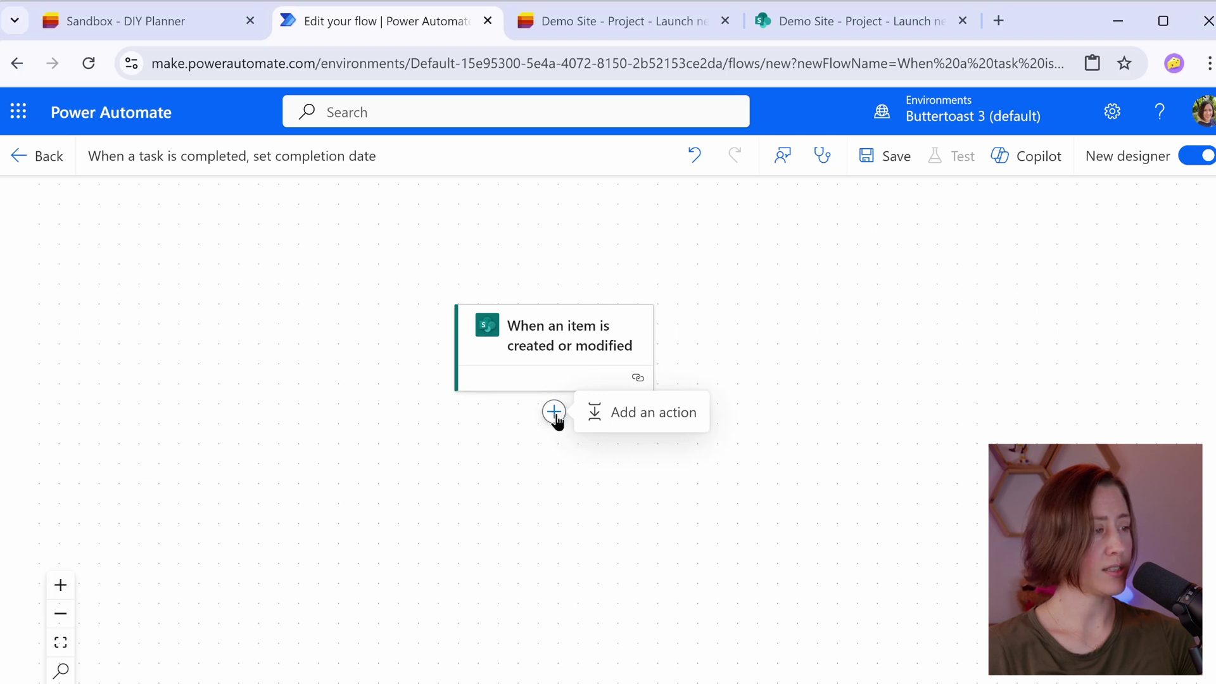
{"action": "left_click", "coordinate": [619, 412]}
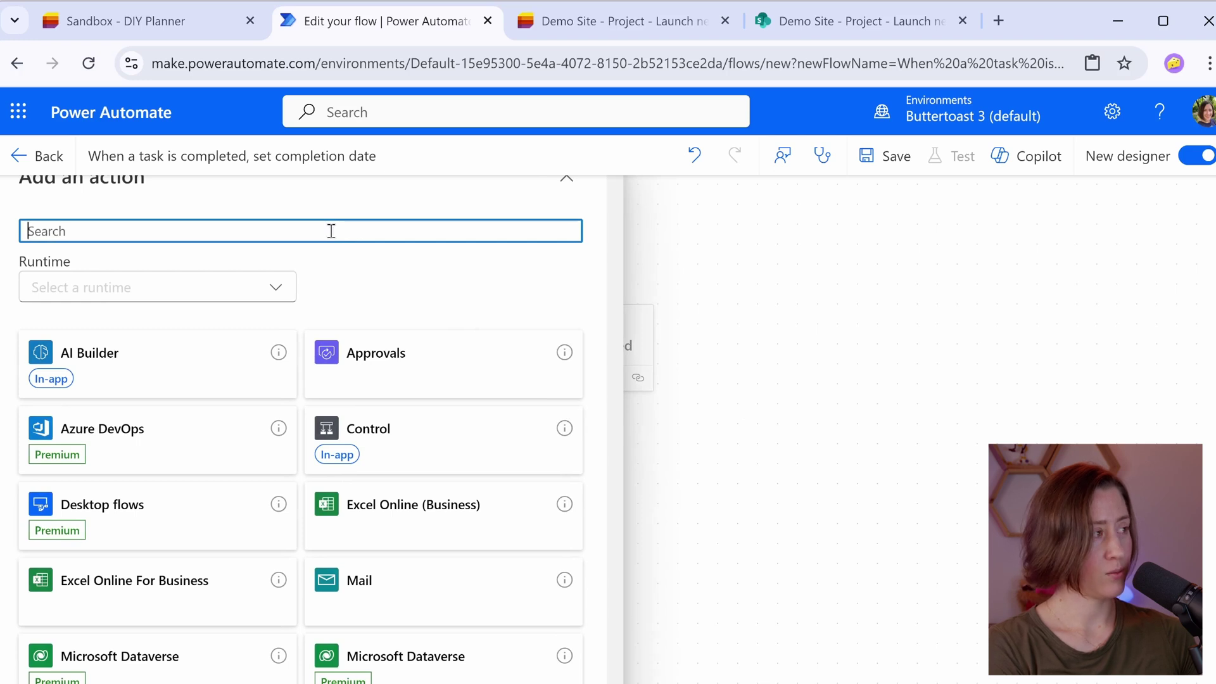
{"action": "type", "text": "get cha"}
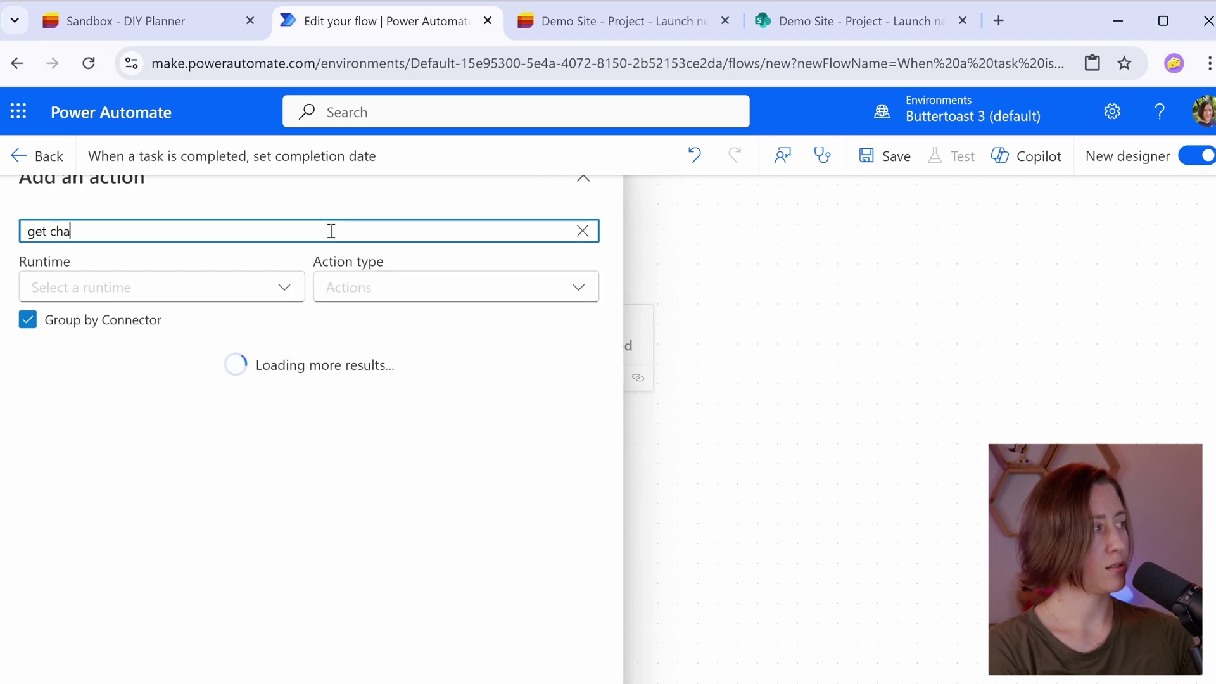
{"action": "type", "text": "nges"}
{"action": "left_click", "coordinate": [342, 428]}
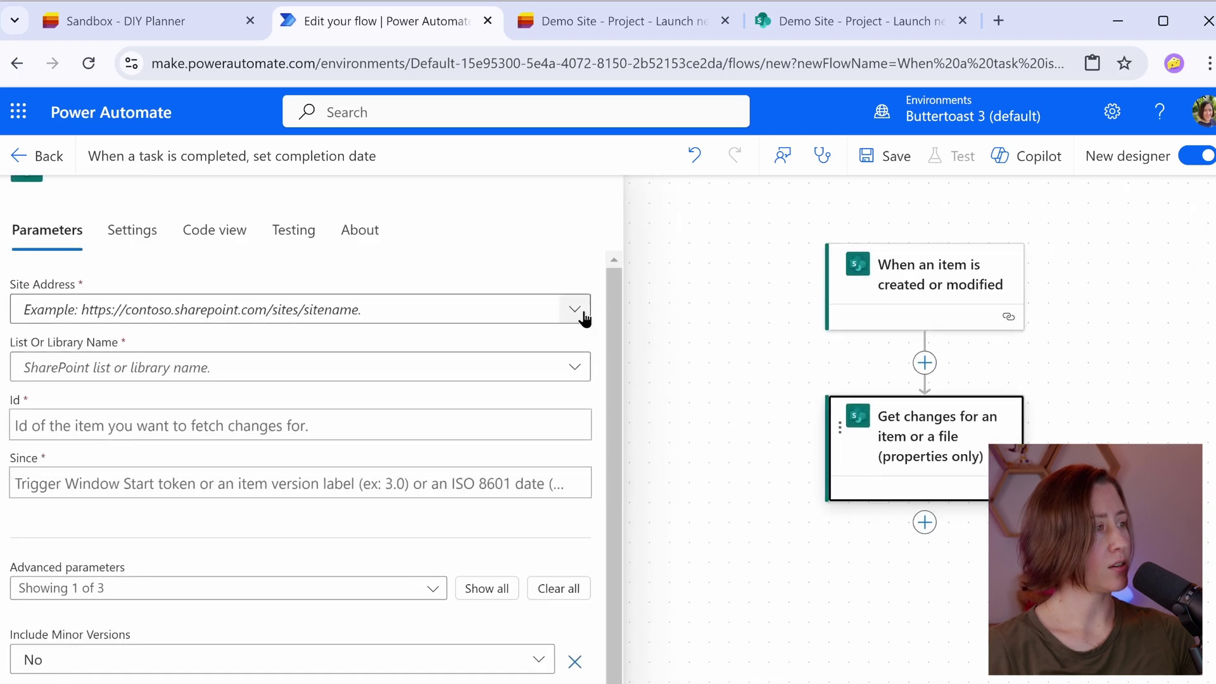
{"action": "left_click", "coordinate": [575, 309]}
{"action": "left_click", "coordinate": [696, 373]}
{"action": "left_click", "coordinate": [574, 362]}
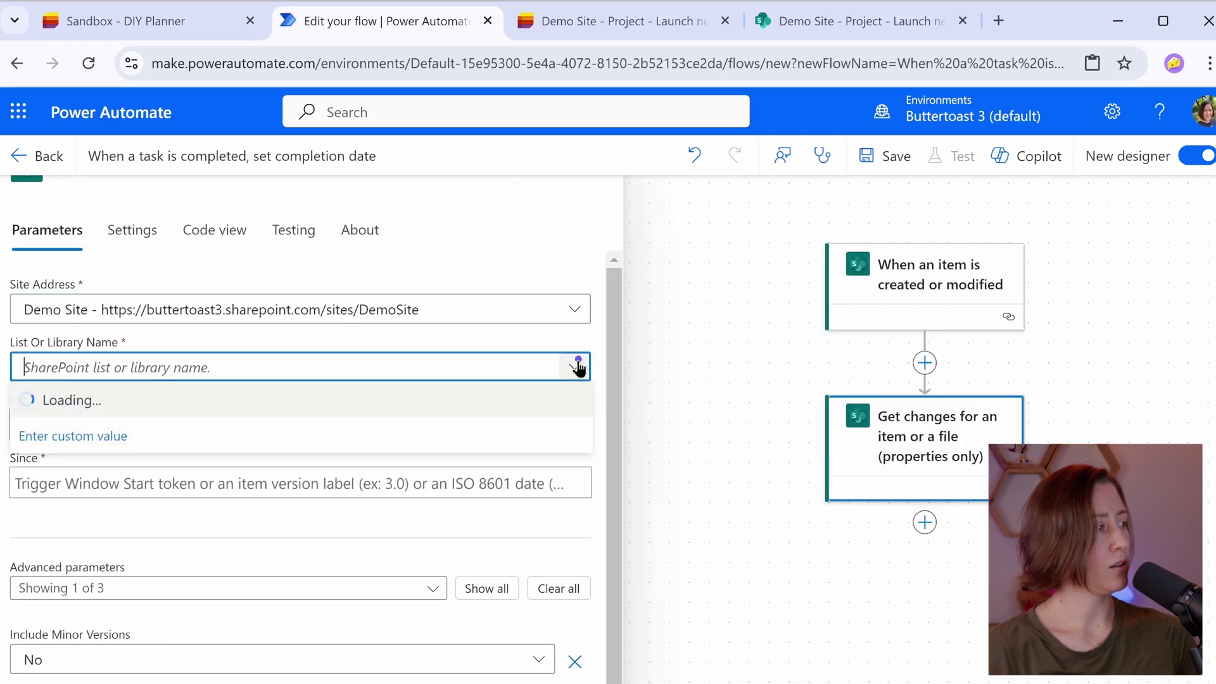
{"action": "left_click", "coordinate": [244, 400]}
- Set Id to the trigger's ID and Since to Trigger Window Start Token
{"action": "left_click", "coordinate": [245, 425]}
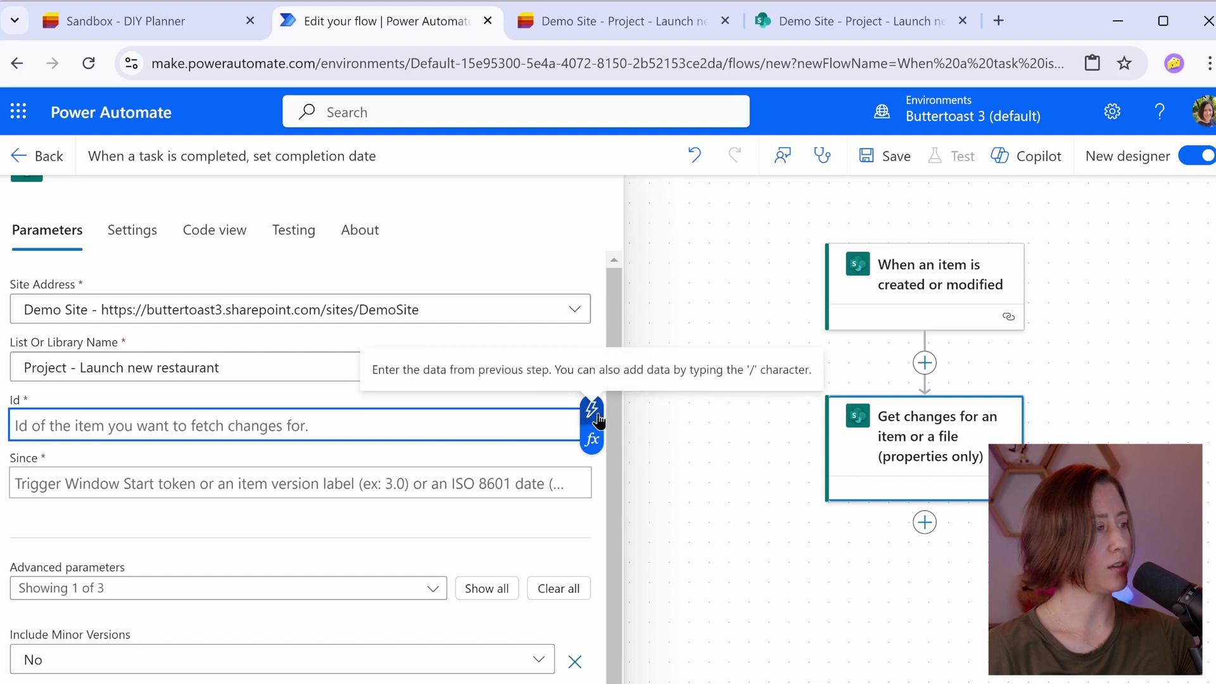
{"action": "left_click", "coordinate": [598, 413]}
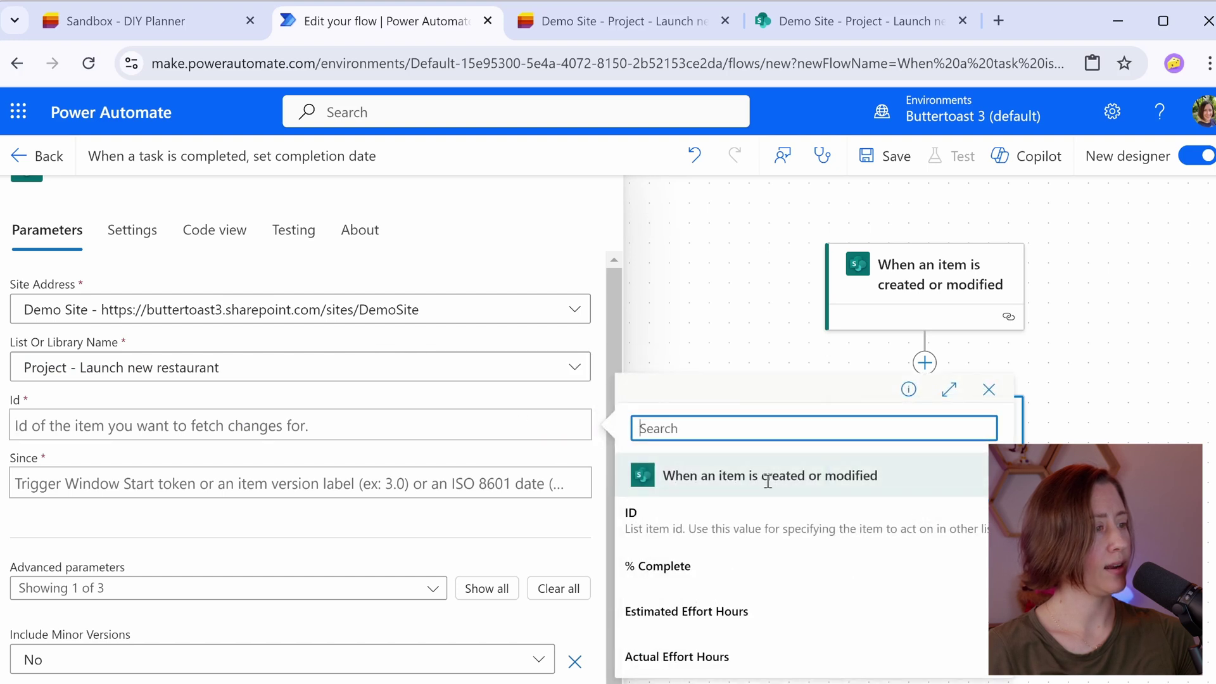
{"action": "left_click", "coordinate": [663, 536]}
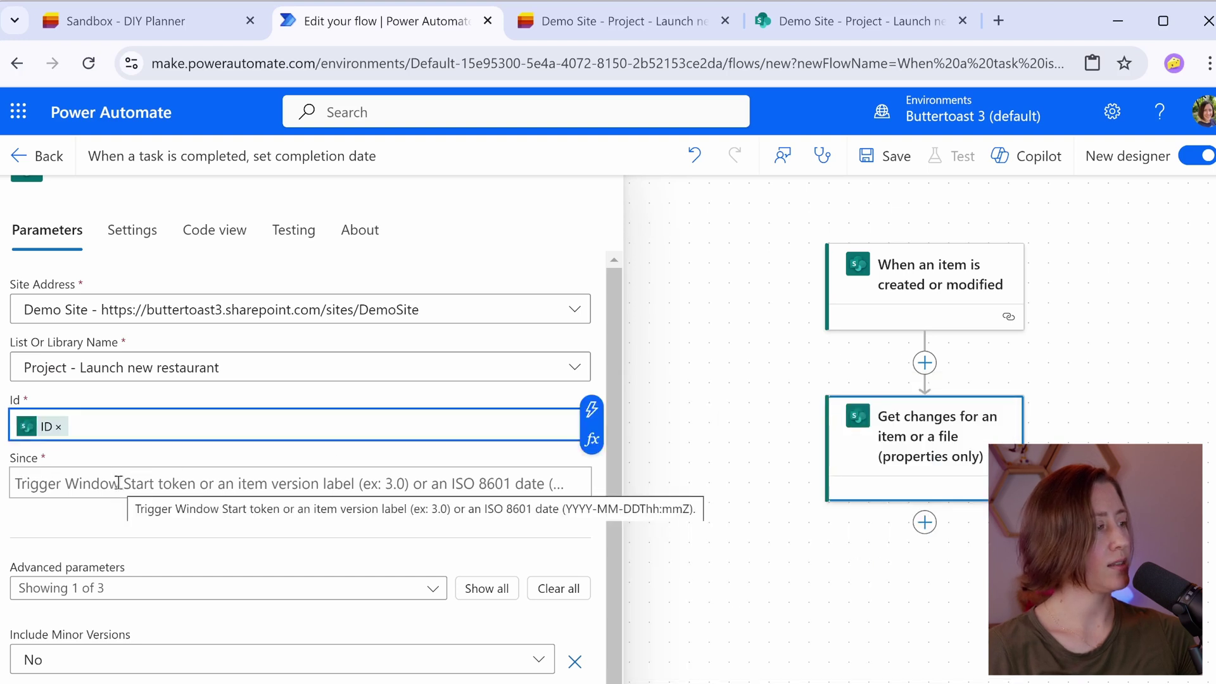
{"action": "left_click", "coordinate": [118, 484]}
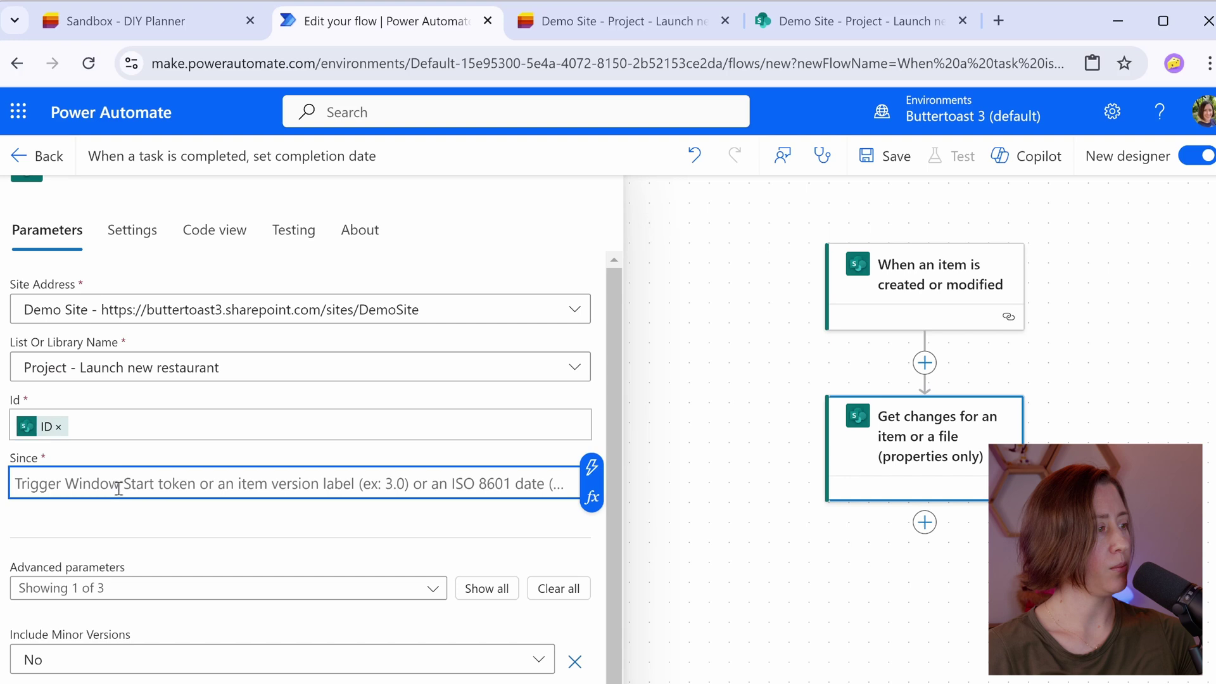
{"action": "left_click", "coordinate": [594, 474]}
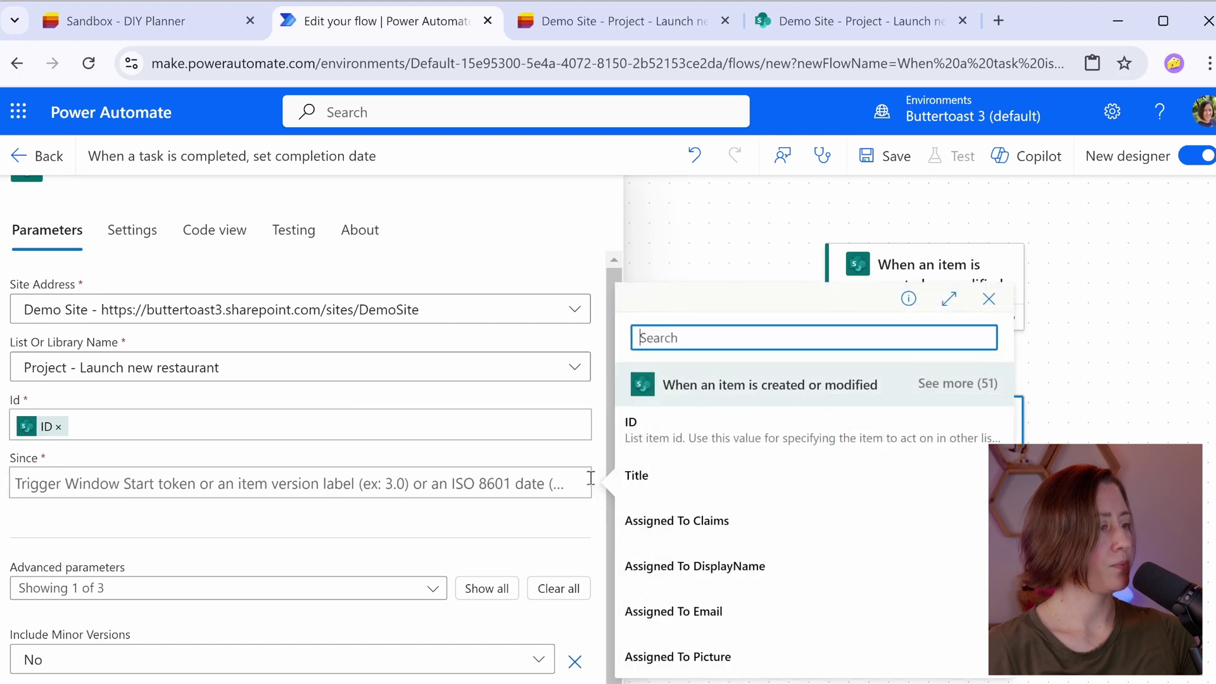
{"action": "type", "text": "trig"}
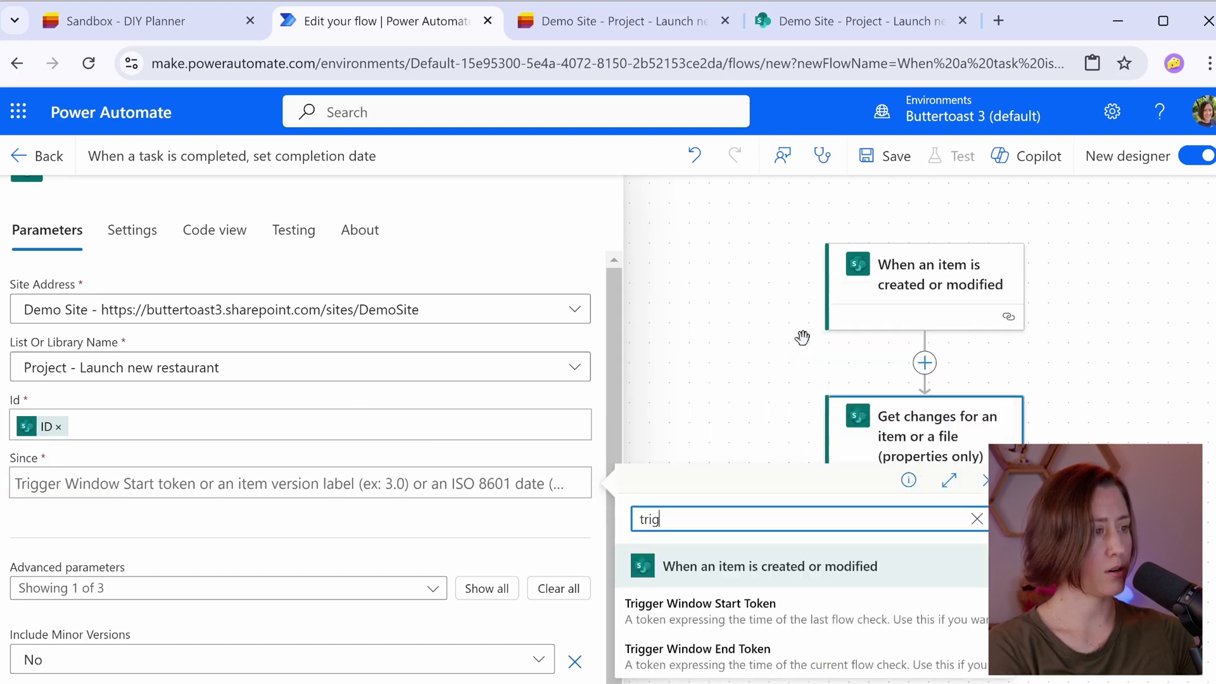
{"action": "type", "text": "ger"}
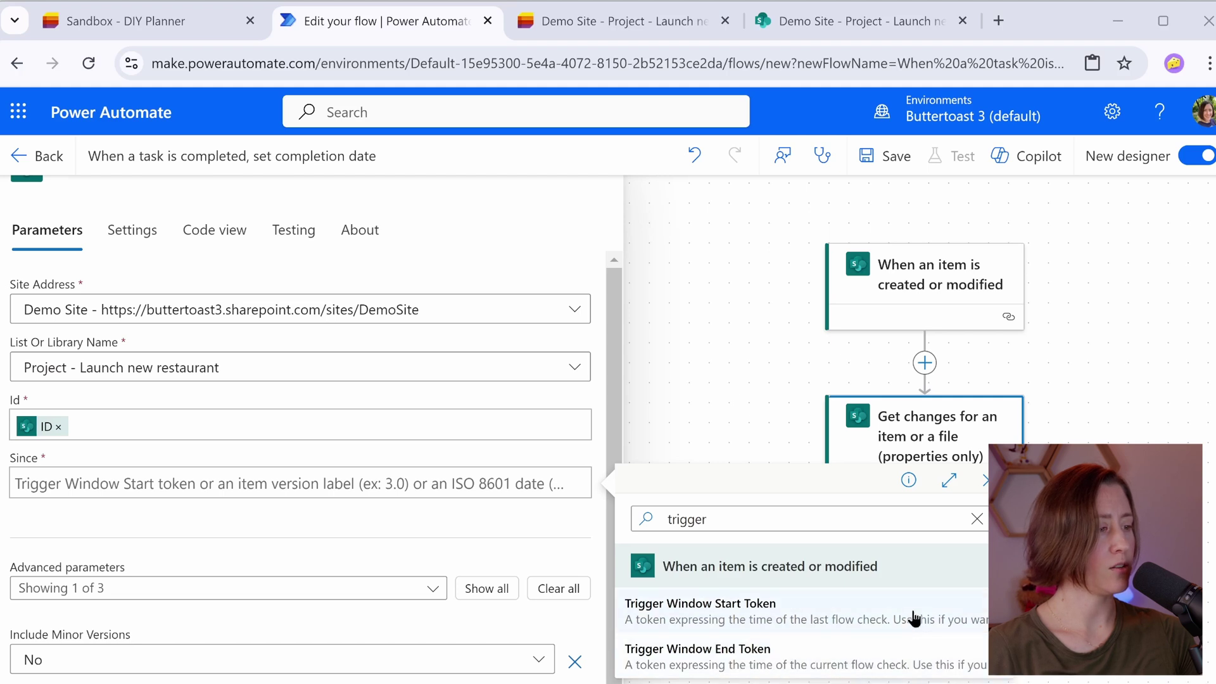
{"action": "left_click", "coordinate": [903, 622]}
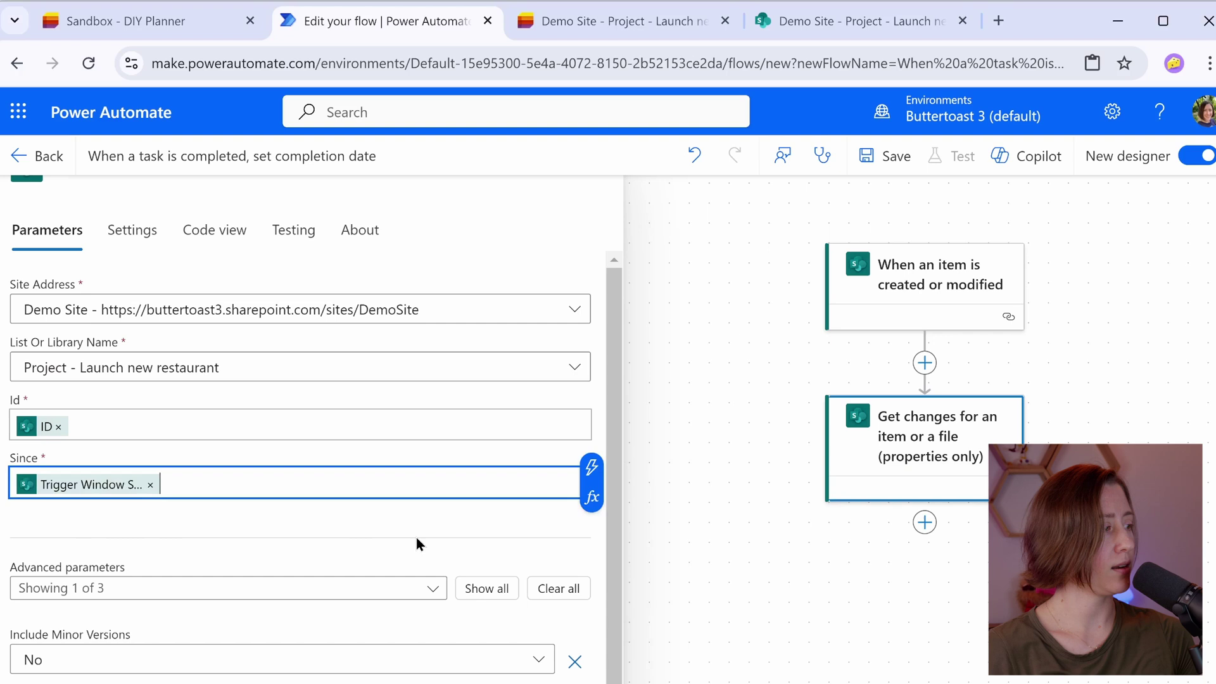
- Show all advanced parameters and set Until to Trigger Window End Token
{"action": "scroll", "coordinate": [416, 543], "scroll_direction": "down", "scroll_amount": 1}
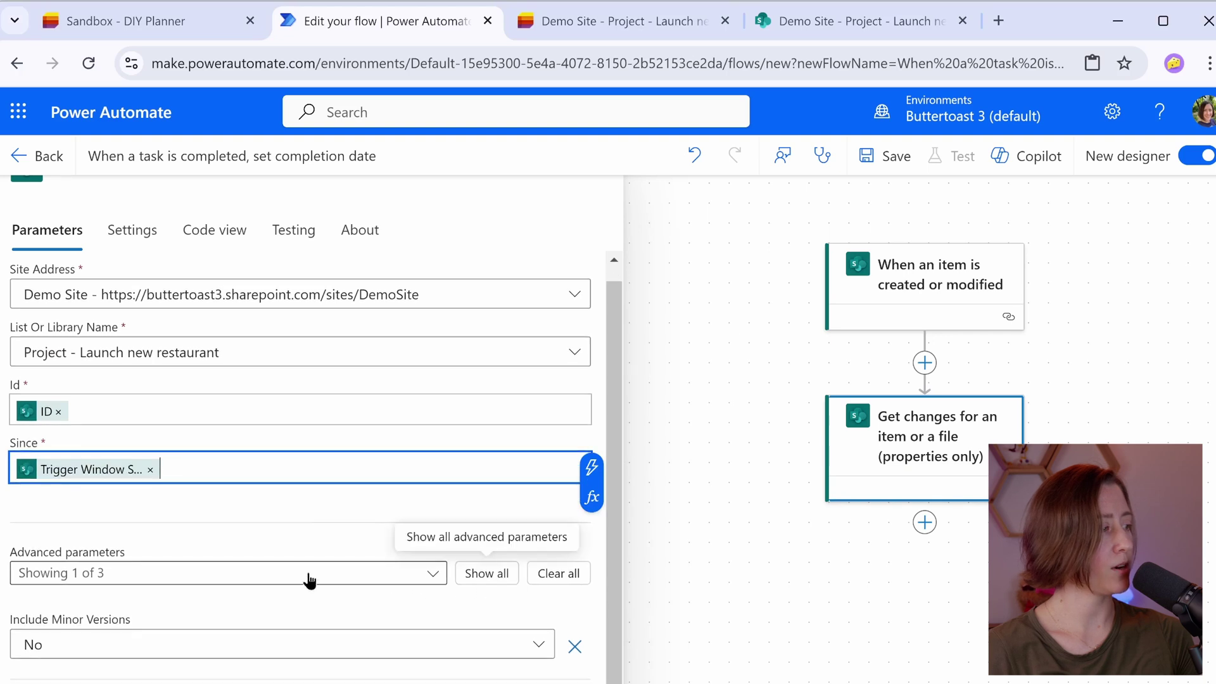
{"action": "left_click", "coordinate": [480, 572]}
{"action": "scroll", "coordinate": [540, 507], "scroll_direction": "down", "scroll_amount": 2}
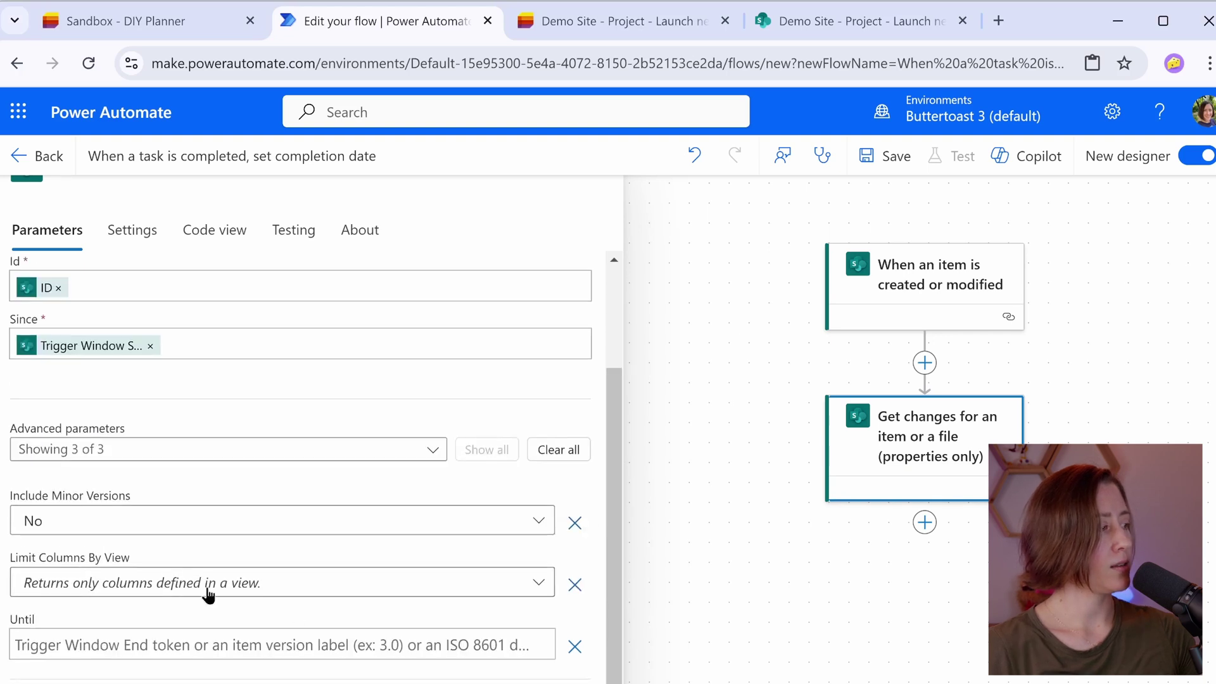
{"action": "left_click", "coordinate": [24, 651]}
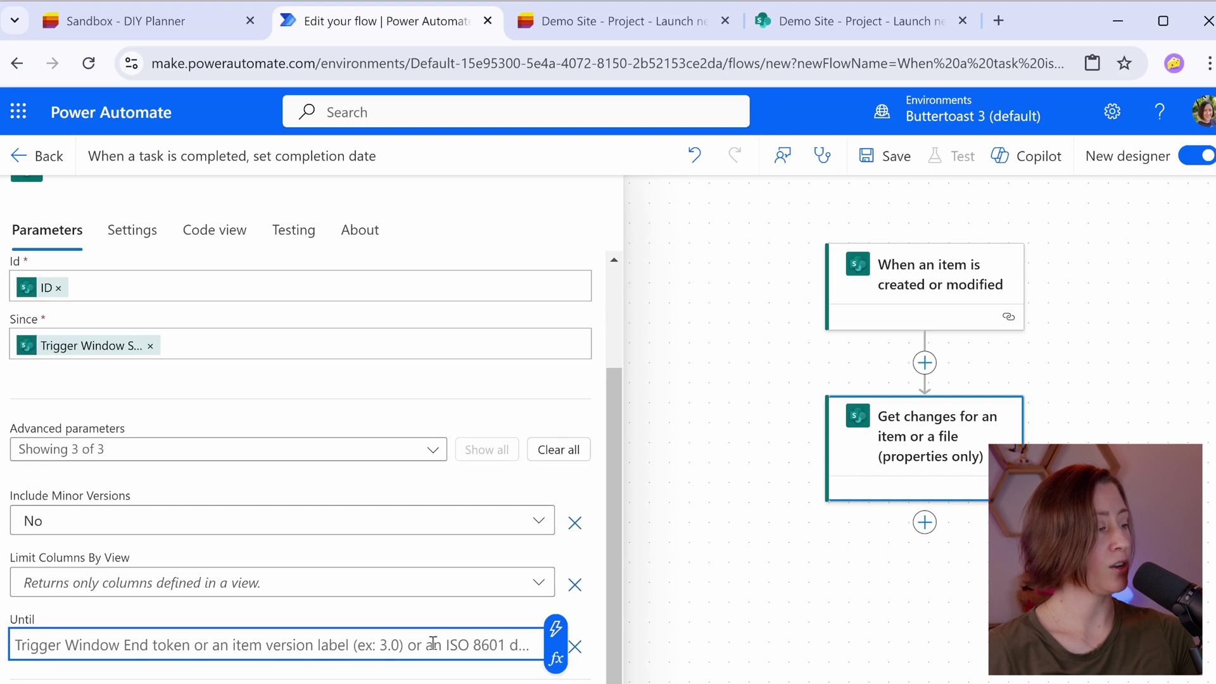
{"action": "left_click", "coordinate": [554, 633]}
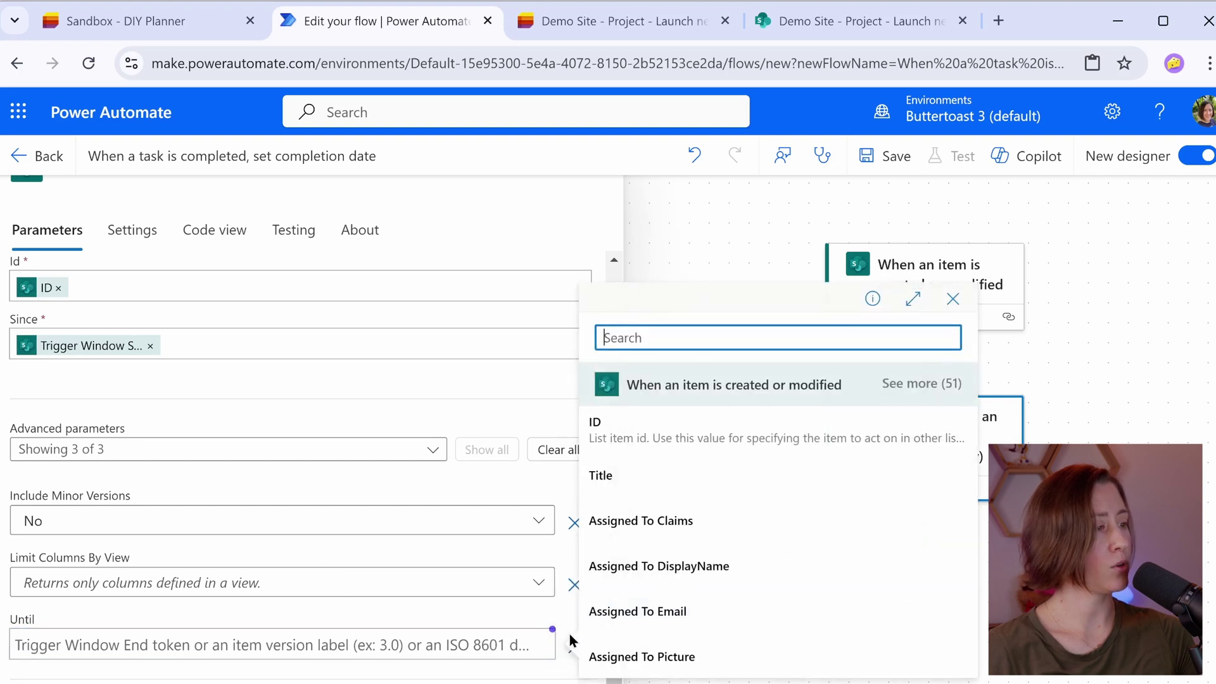
{"action": "type", "text": "trigger"}
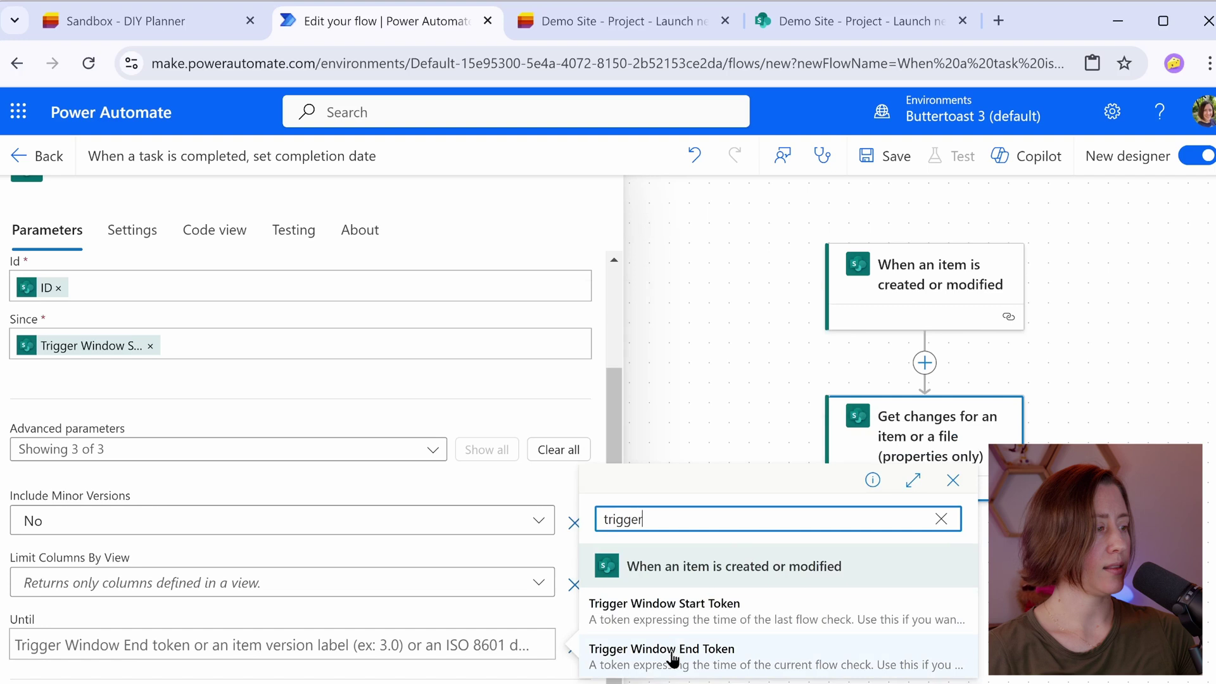
{"action": "left_click", "coordinate": [673, 655]}
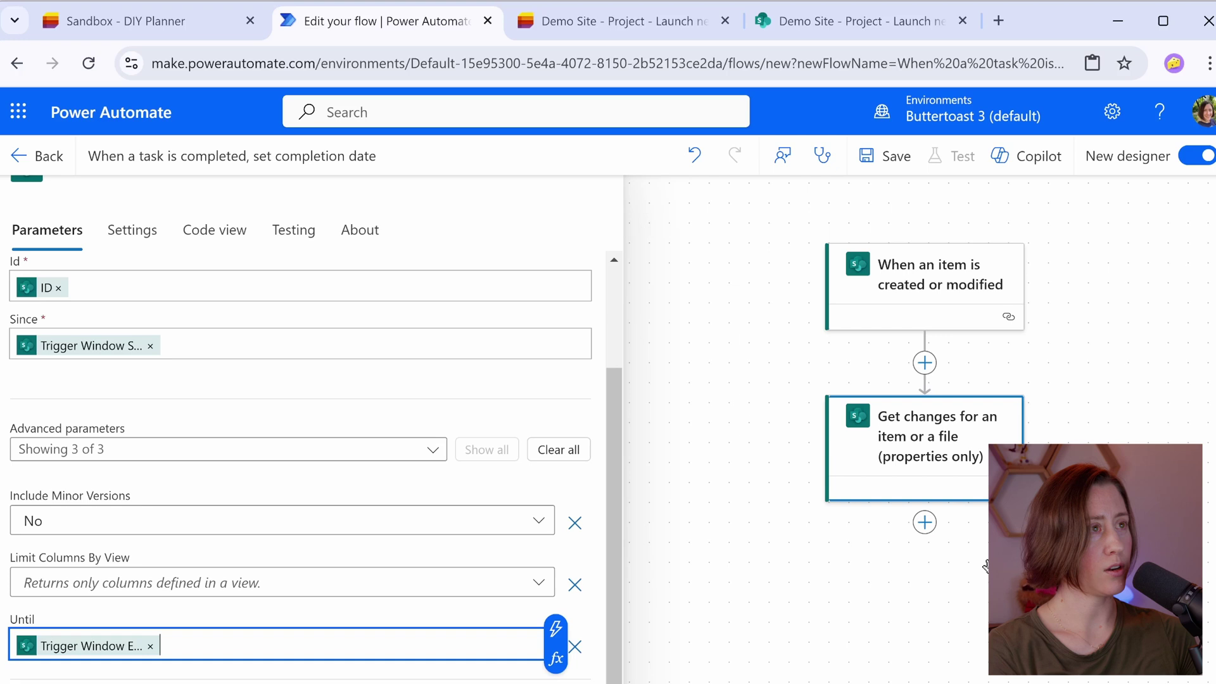
- Add a Condition control step after Get changes
{"action": "left_click", "coordinate": [986, 565]}
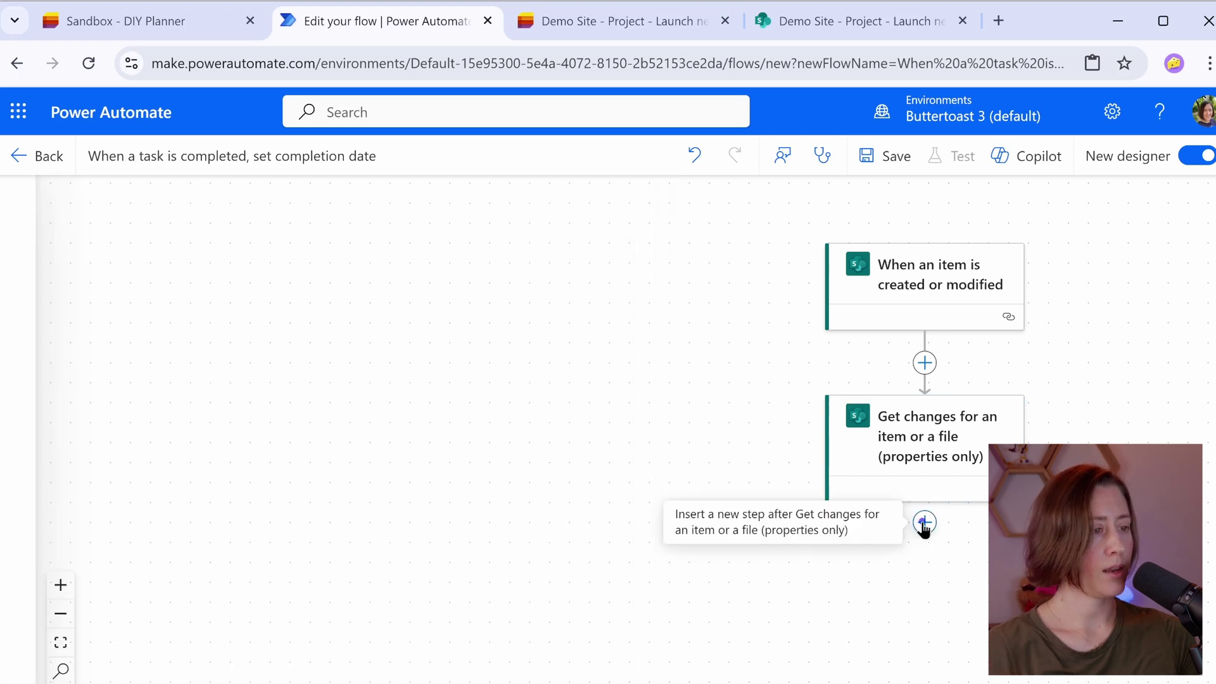
{"action": "left_click", "coordinate": [924, 523]}
{"action": "left_click", "coordinate": [969, 523]}
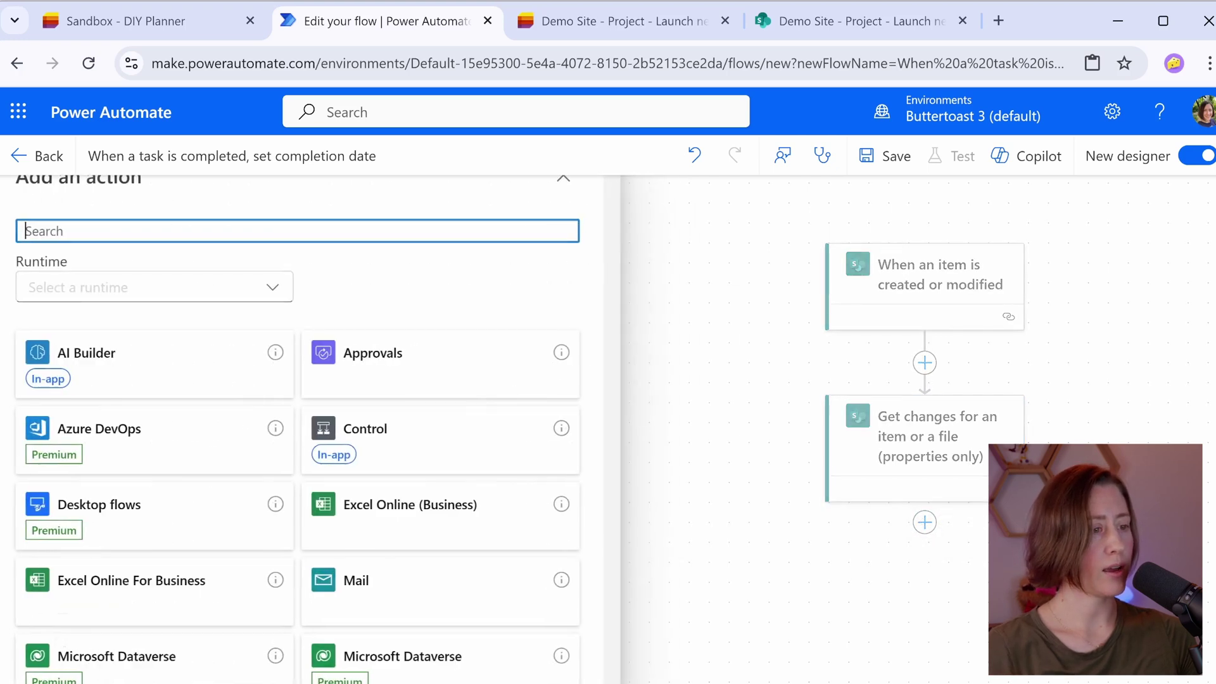
{"action": "left_click", "coordinate": [403, 430]}
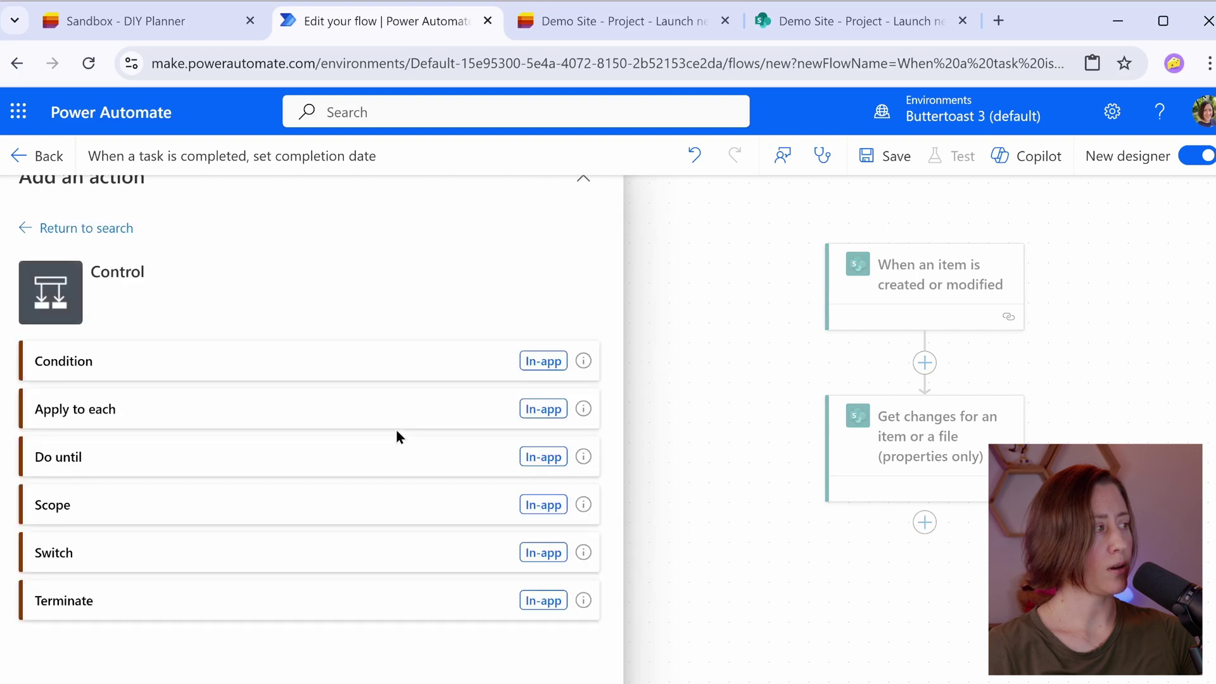
{"action": "left_click", "coordinate": [56, 361]}
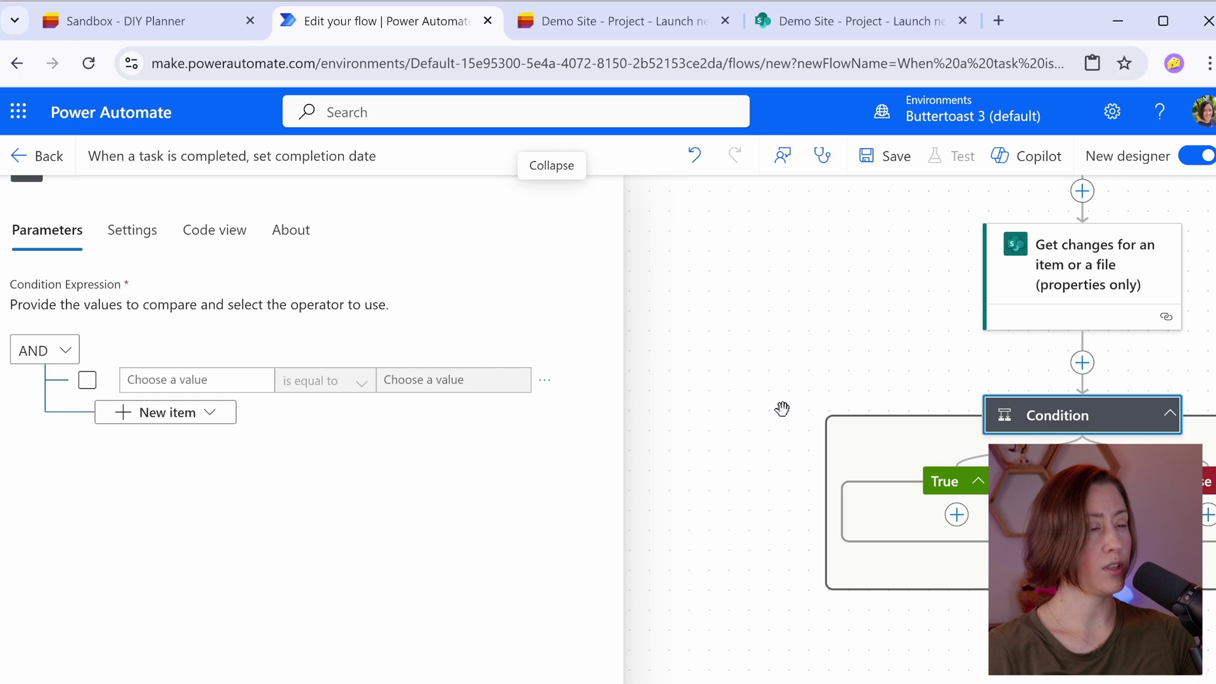
- Make the first condition row check that Task Status has changed equals true
{"action": "left_click", "coordinate": [130, 379]}
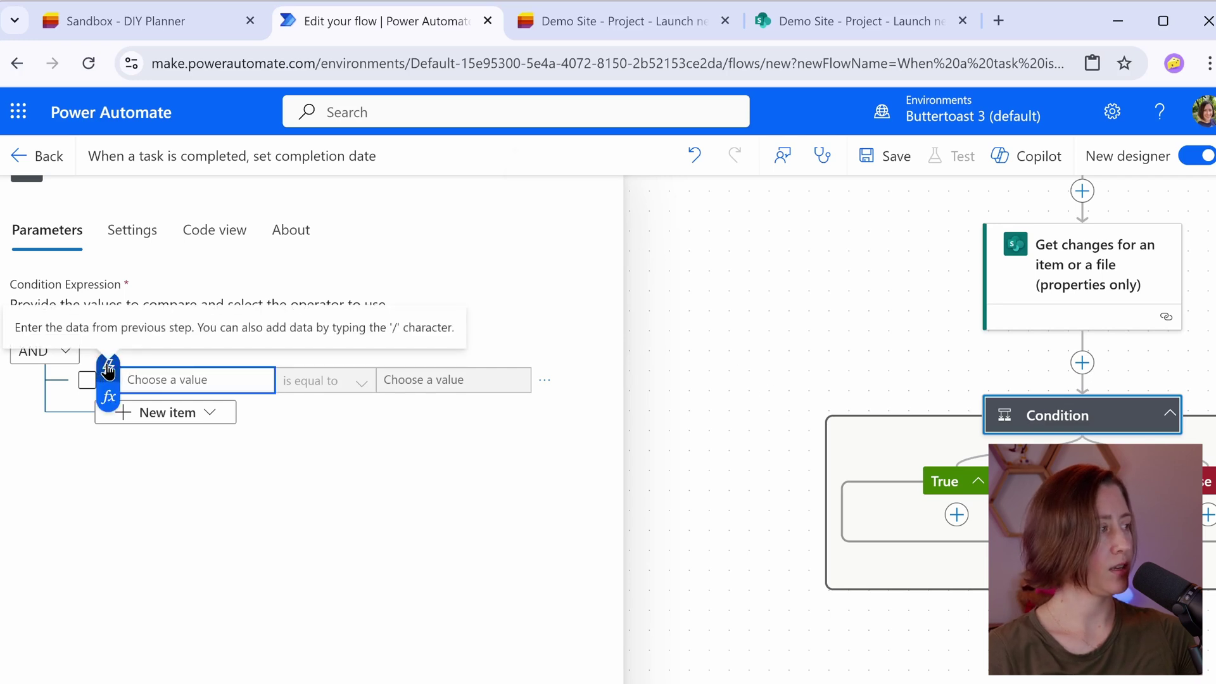
{"action": "left_click", "coordinate": [107, 368]}
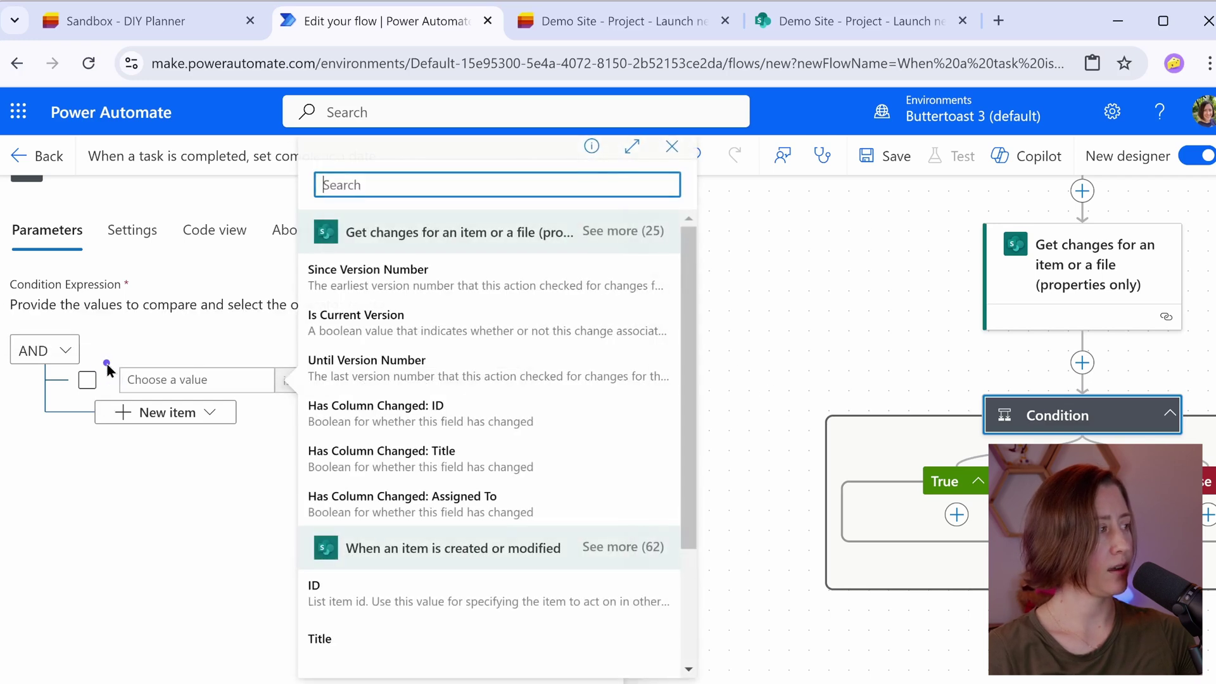
{"action": "left_click", "coordinate": [638, 234]}
{"action": "scroll", "coordinate": [583, 285], "scroll_direction": "down", "scroll_amount": 3}
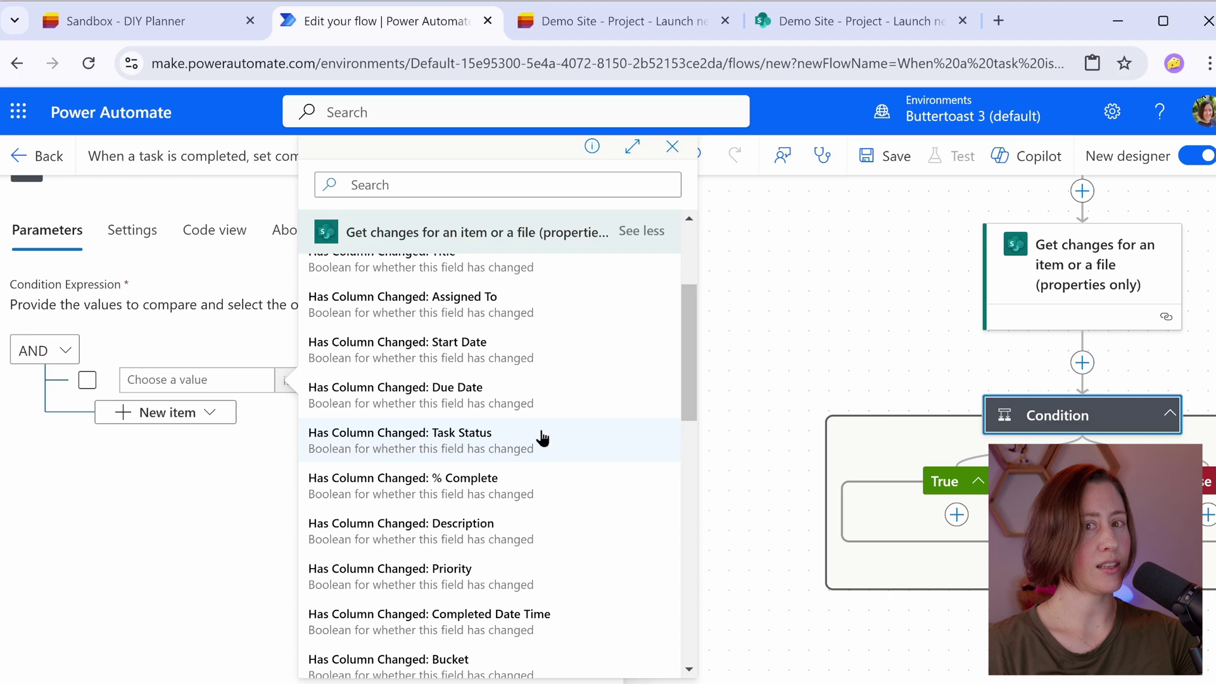
{"action": "left_click", "coordinate": [539, 437]}
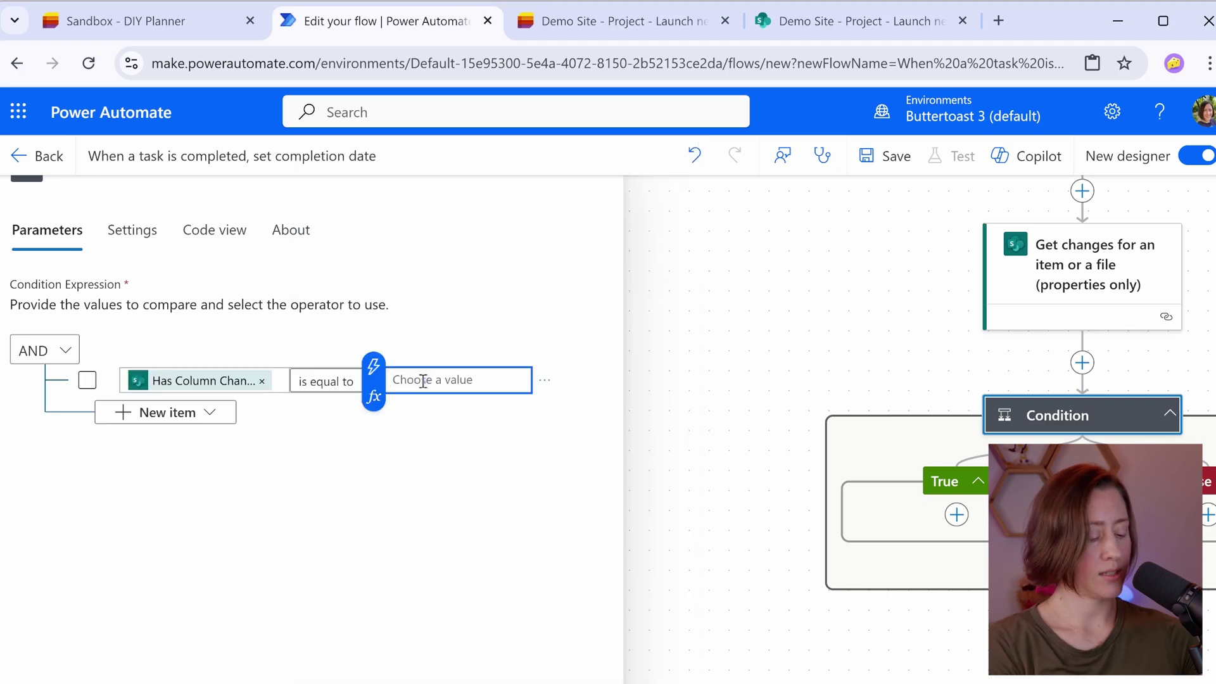
{"action": "left_click", "coordinate": [422, 380]}
{"action": "type", "text": "true"}
{"action": "key", "text": "Tab"}
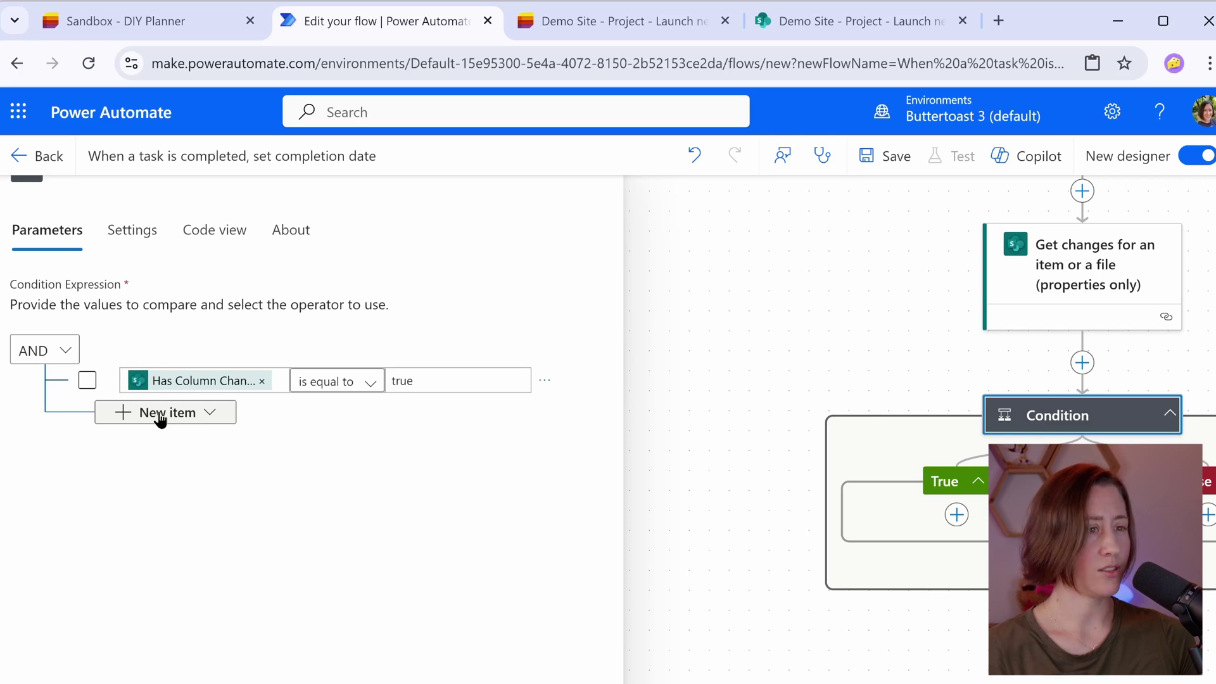
- Add a second row requiring Task Status Value is equal to Complete
{"action": "left_click", "coordinate": [160, 418]}
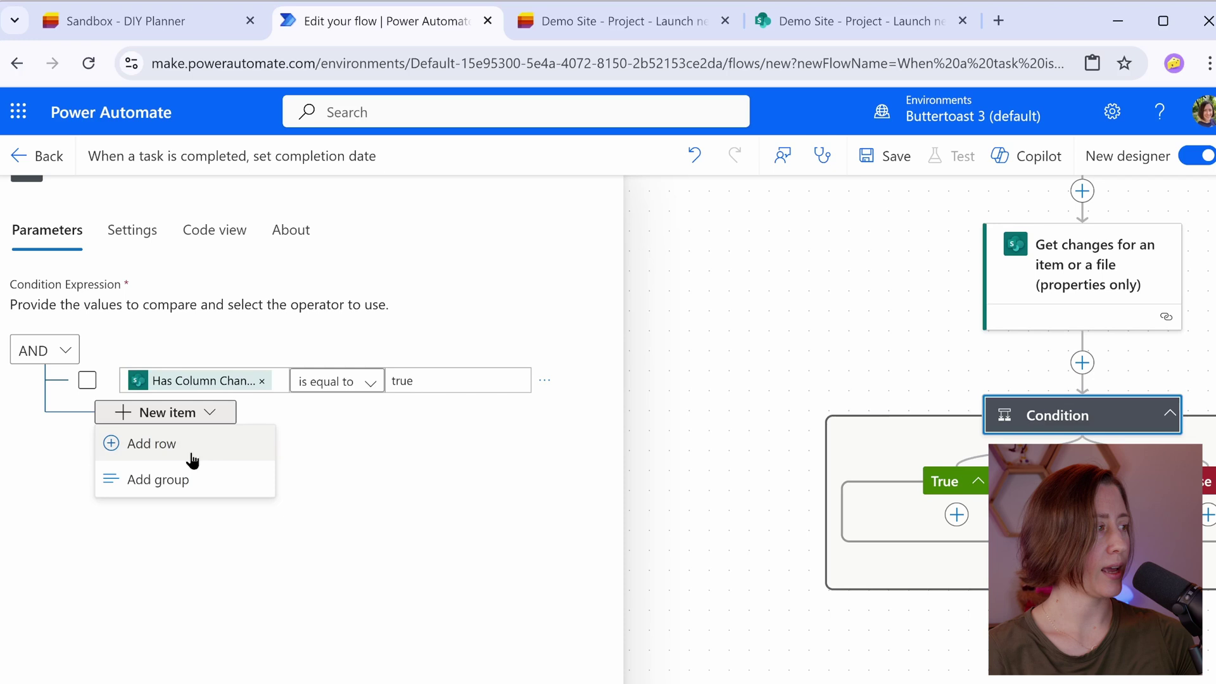
{"action": "left_click", "coordinate": [185, 447]}
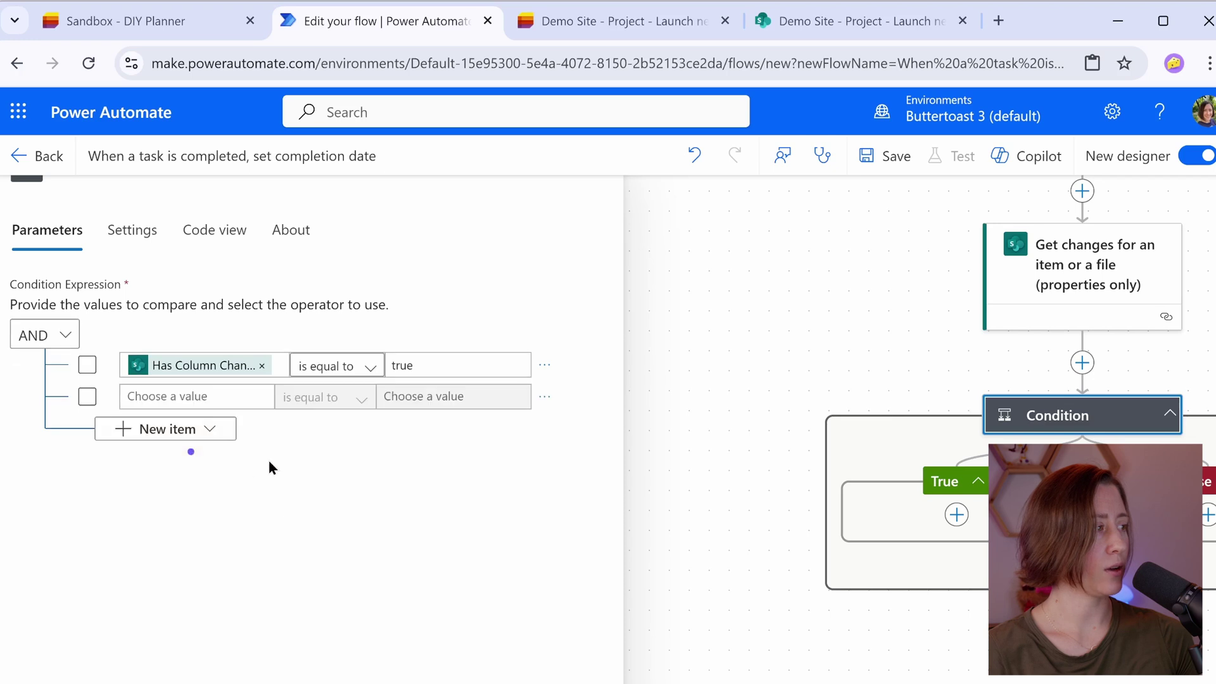
{"action": "left_click", "coordinate": [223, 396]}
{"action": "left_click", "coordinate": [109, 383]}
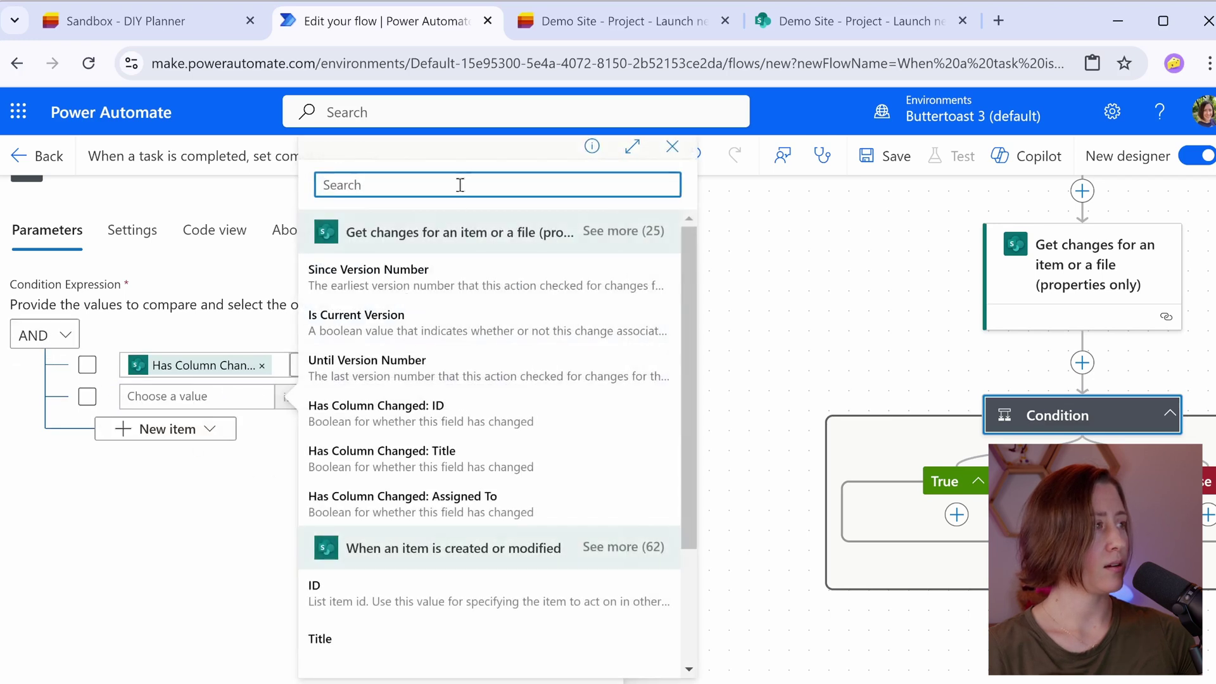
{"action": "type", "text": "stats"}
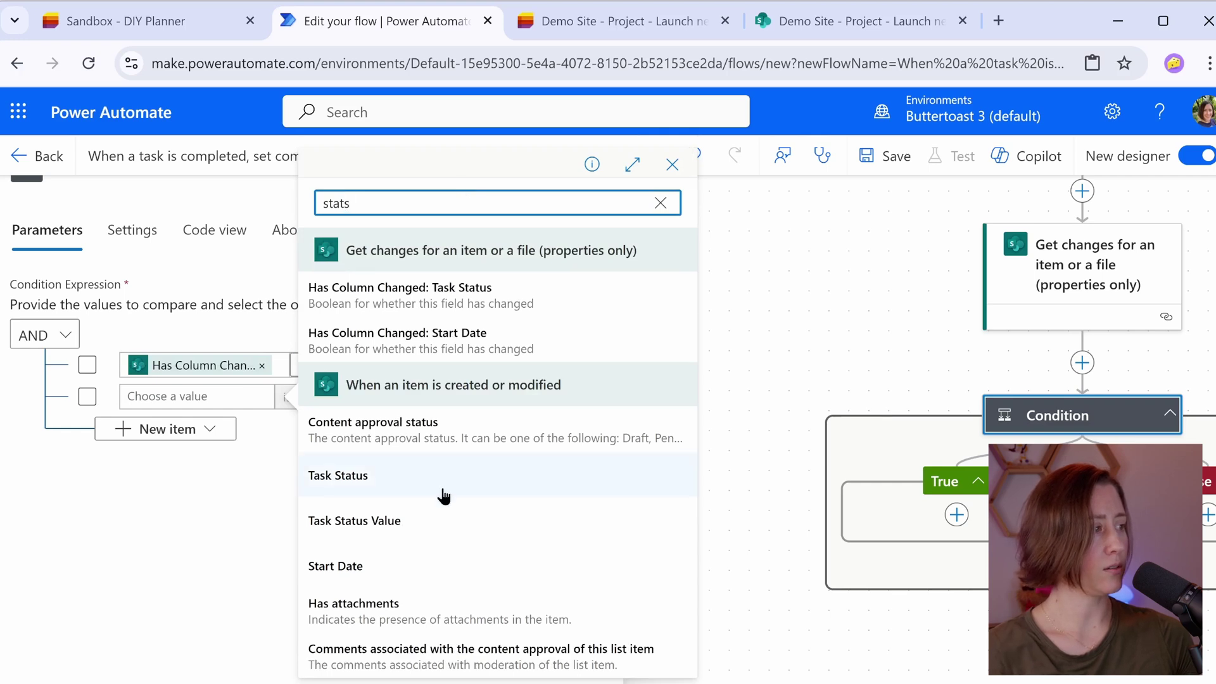
{"action": "key", "text": "BackSpace"}
{"action": "type", "text": "us"}
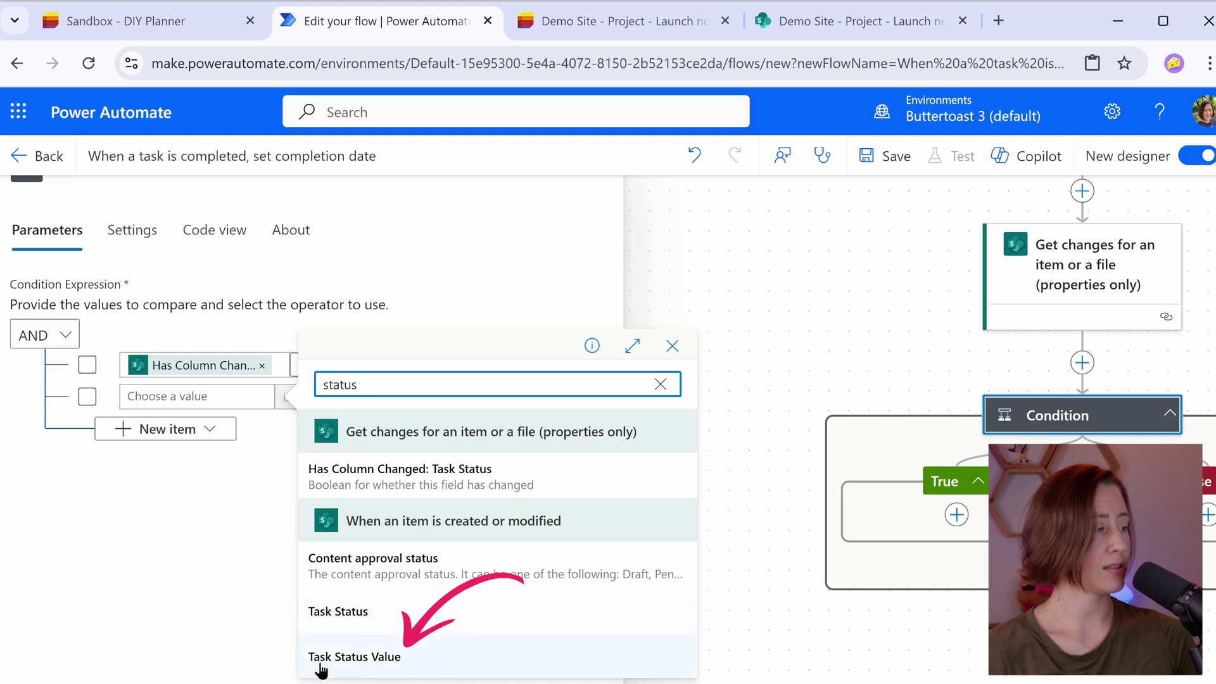
{"action": "left_click", "coordinate": [451, 657]}
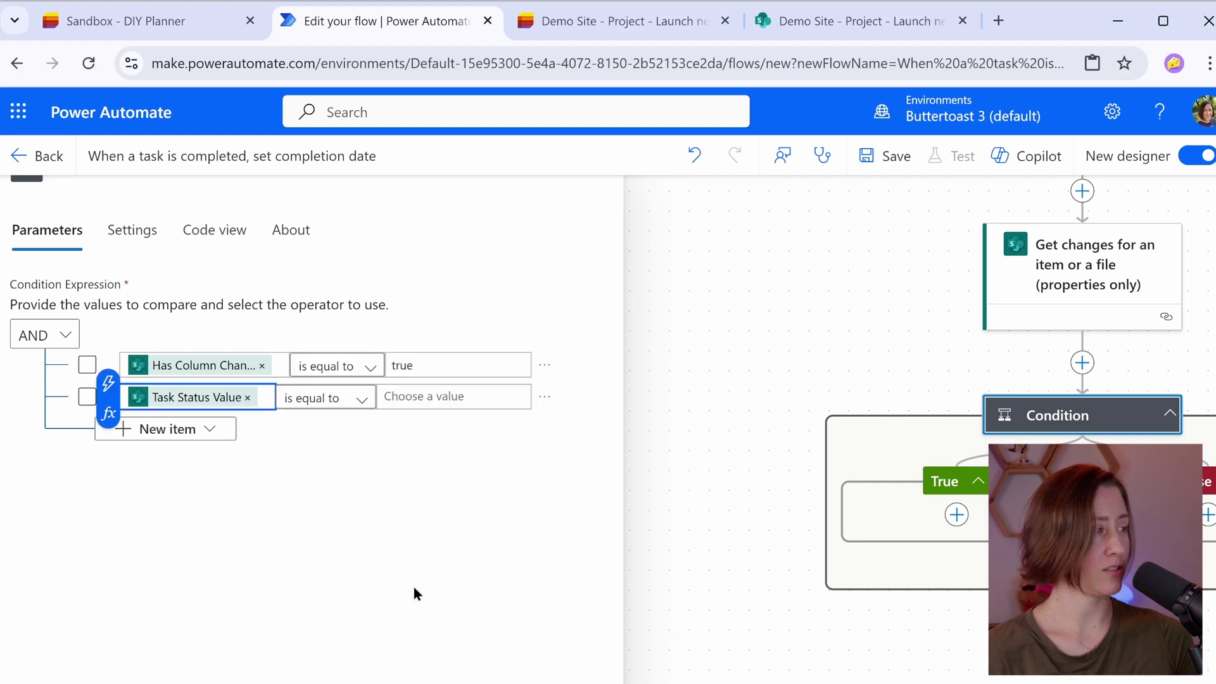
{"action": "left_click", "coordinate": [460, 394]}
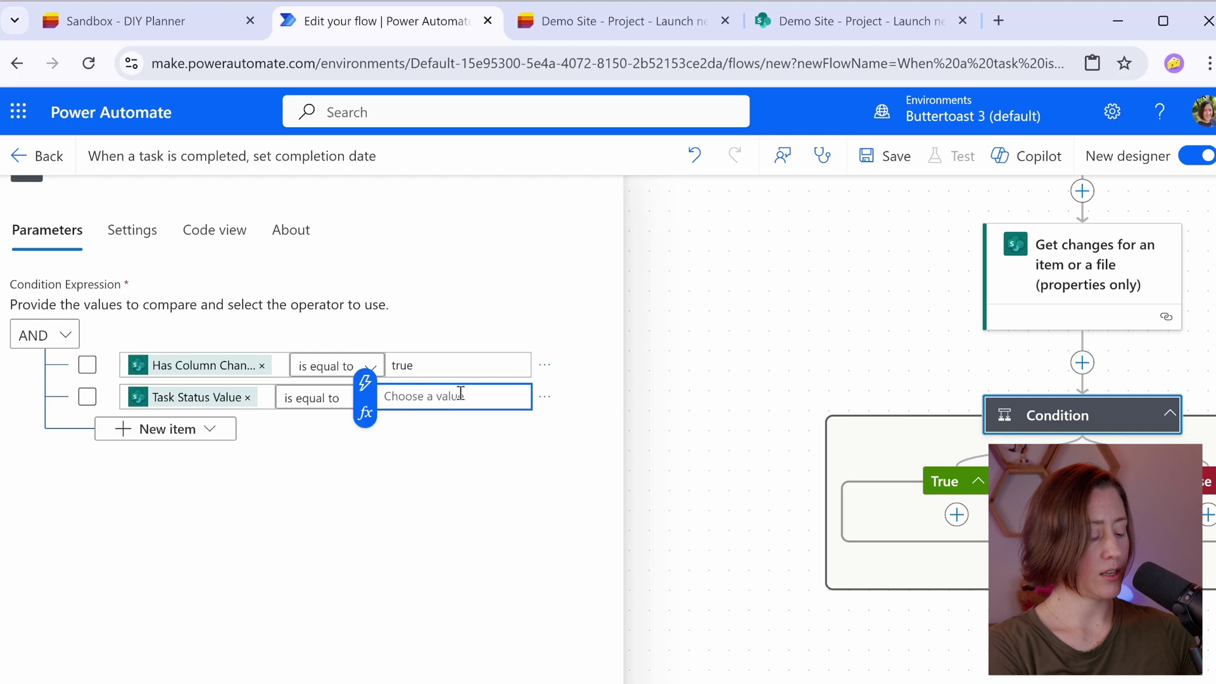
{"action": "type", "text": "Complete"}
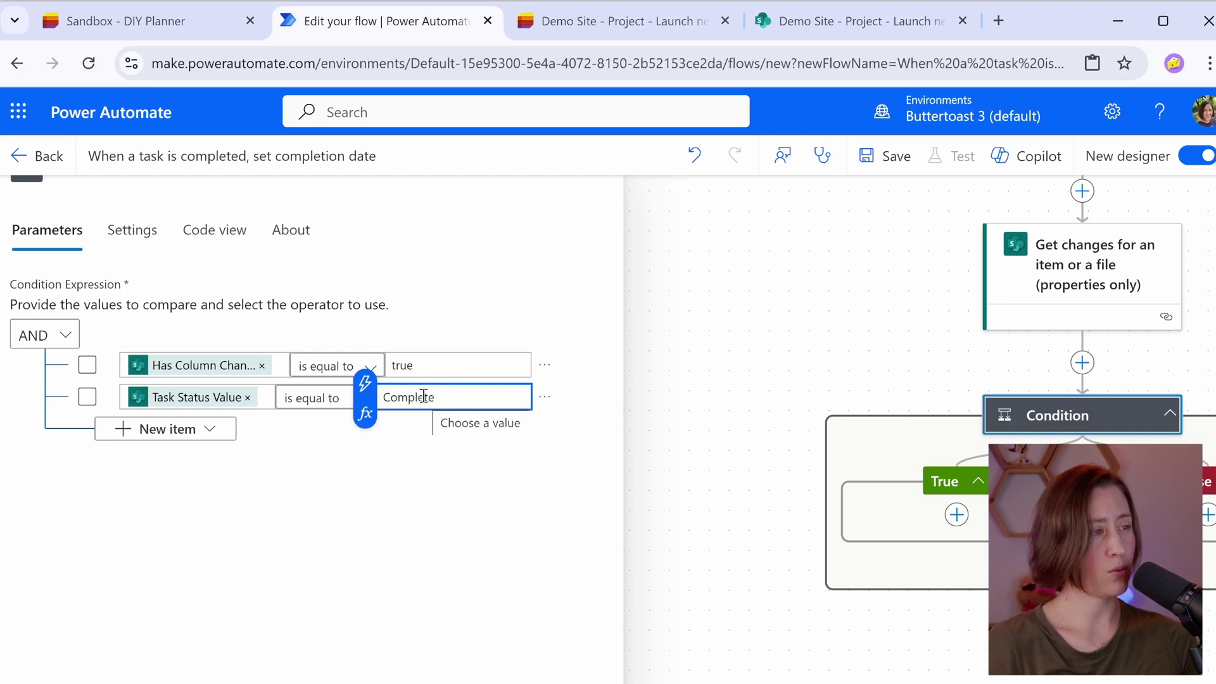
- Rename the condition to 'When status changes to complete'
{"action": "scroll", "coordinate": [144, 196], "scroll_direction": "up", "scroll_amount": 1}
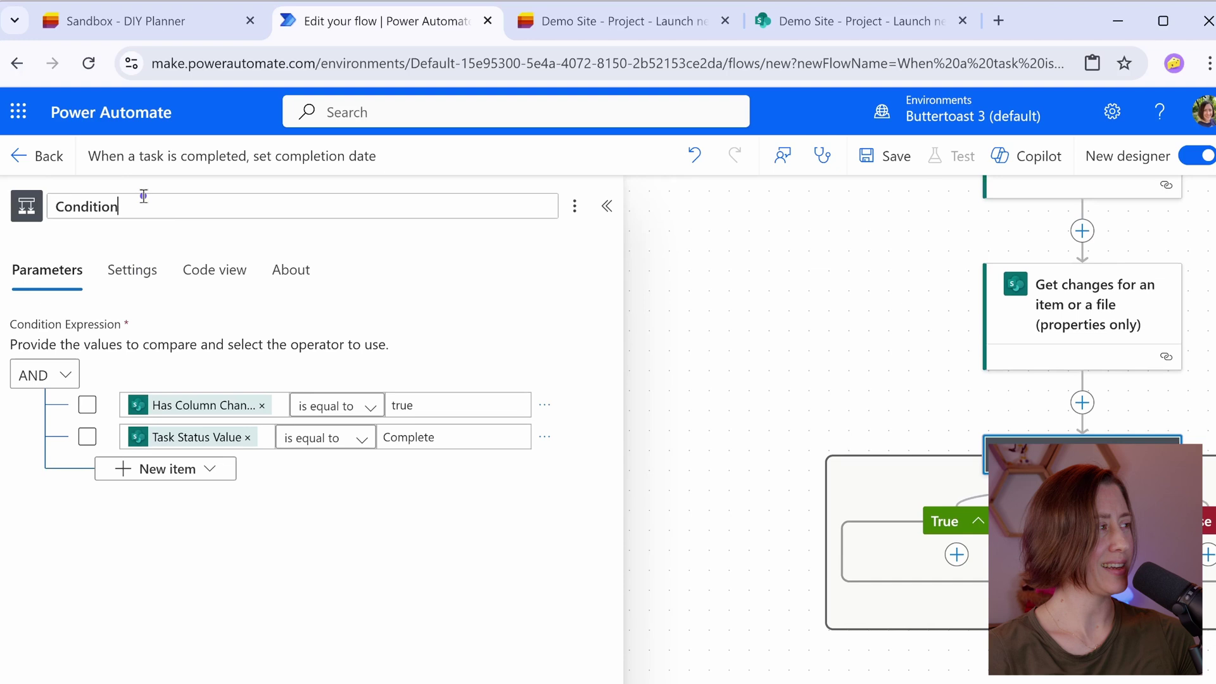
{"action": "double_click", "coordinate": [144, 196]}
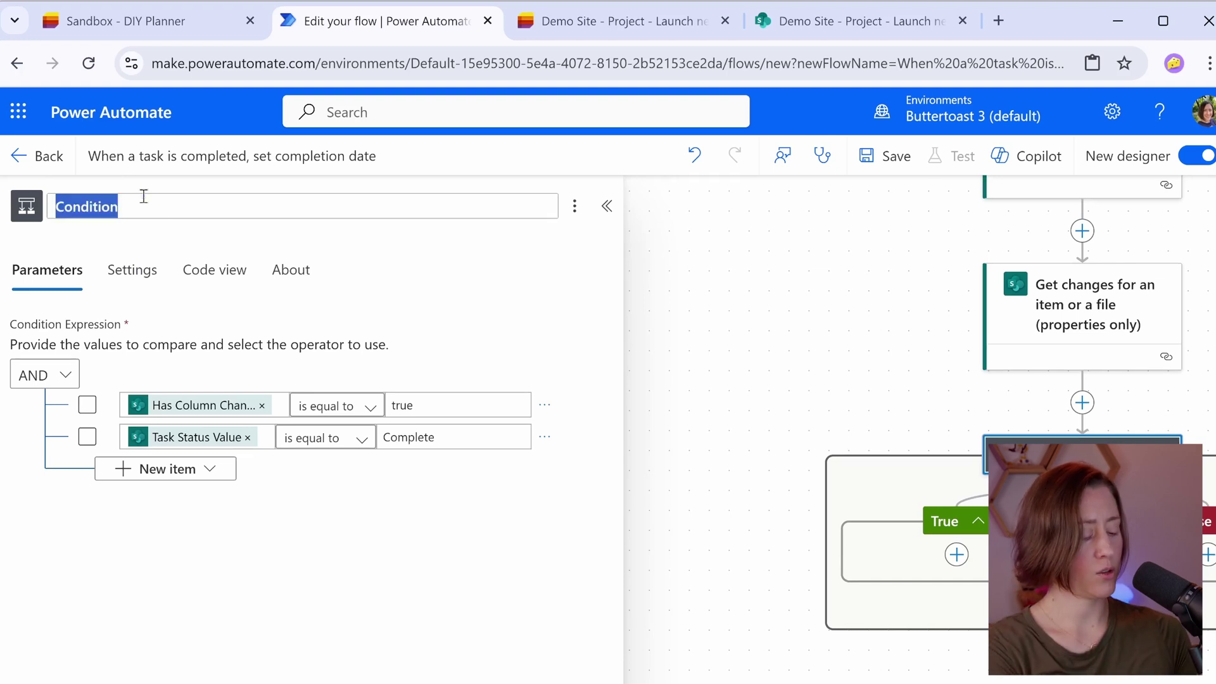
{"action": "type", "text": "When stat"}
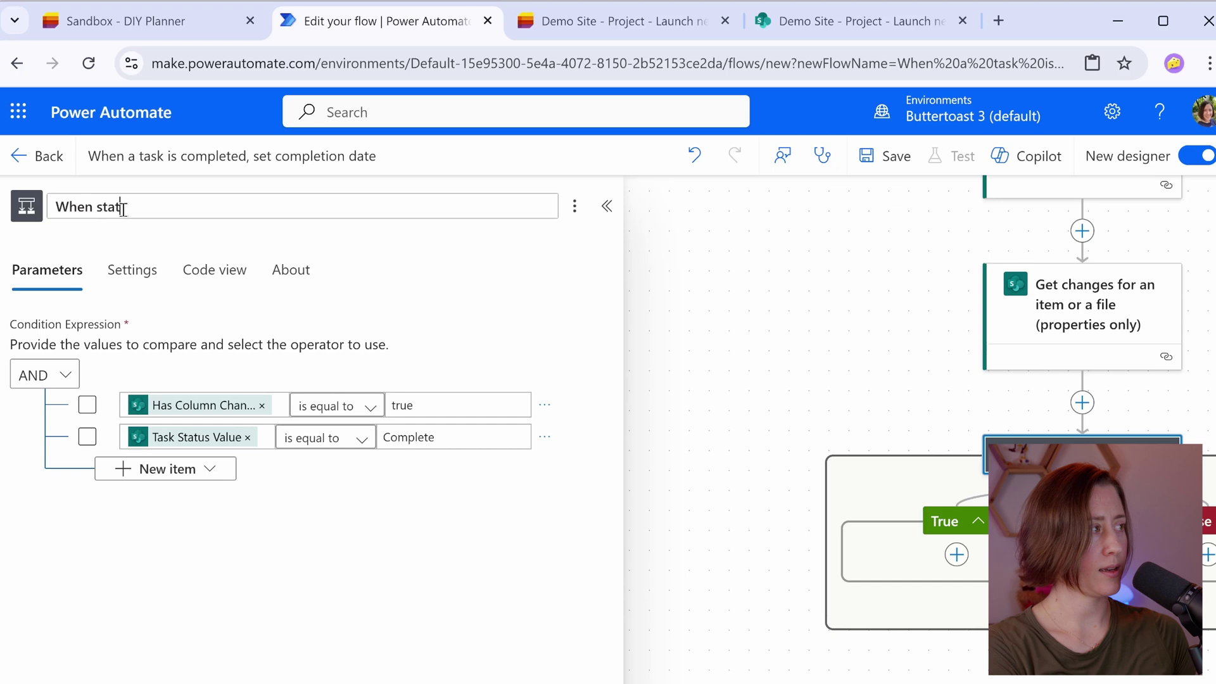
{"action": "type", "text": "us changes to complete"}
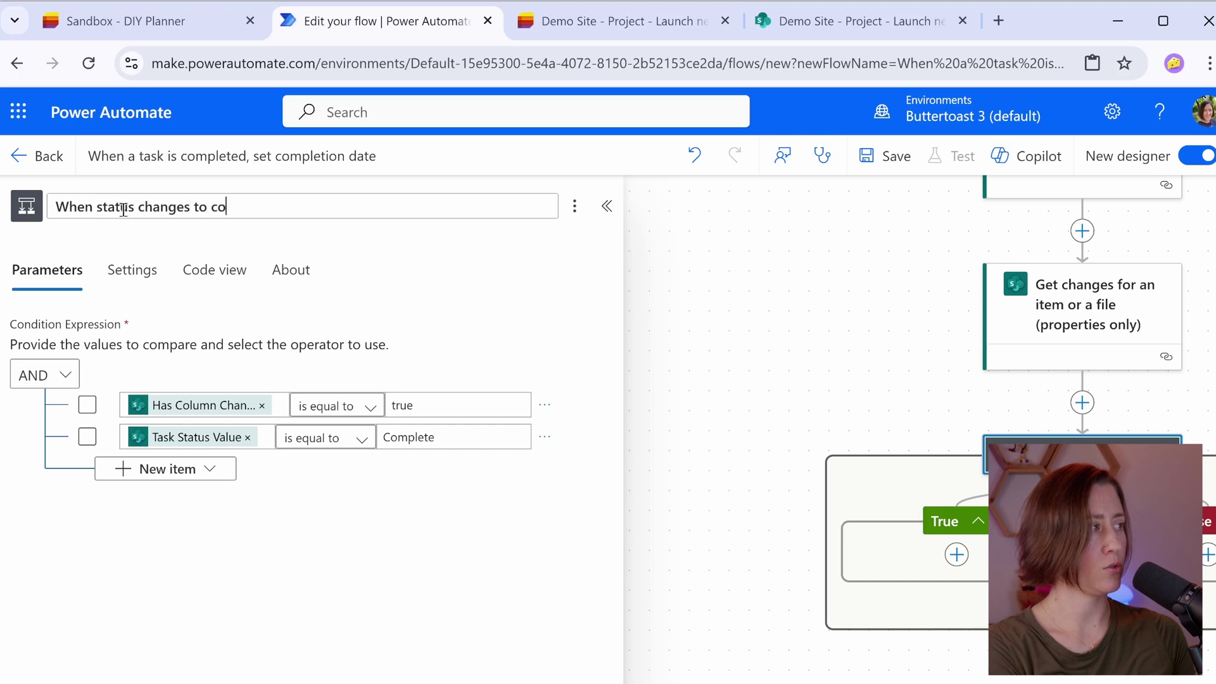
{"action": "left_click", "coordinate": [718, 552]}
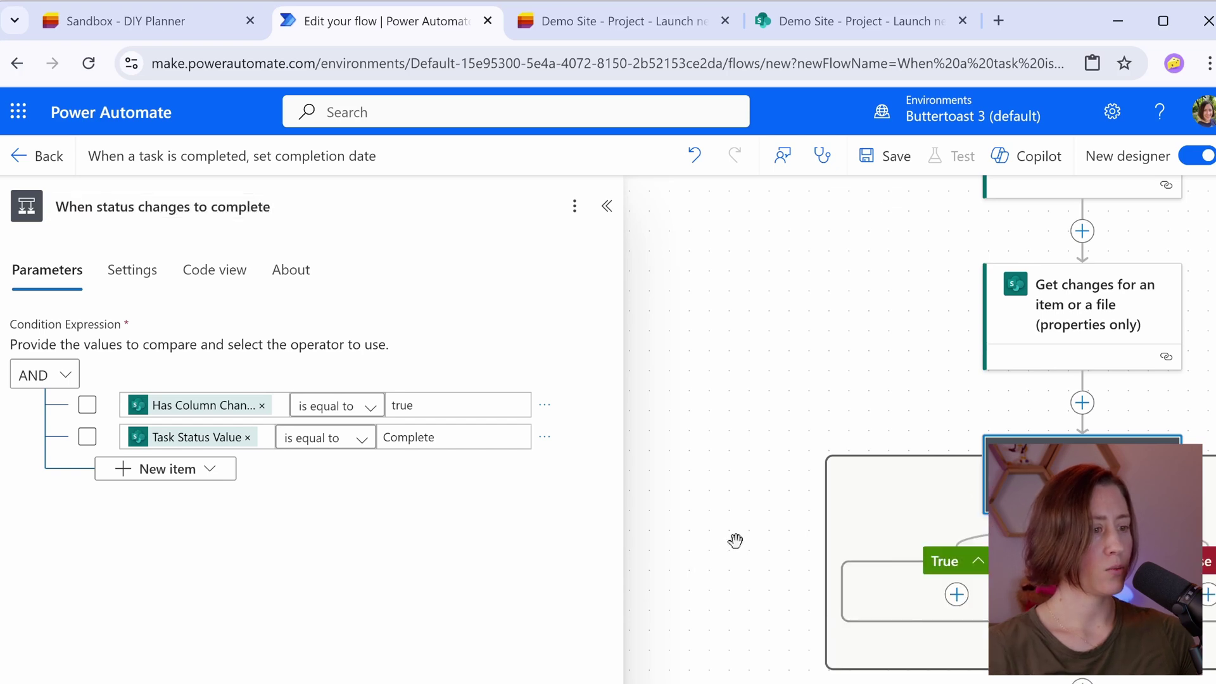
- Search 'update item' and add the SharePoint Update item action under the True branch
{"action": "left_click", "coordinate": [957, 595]}
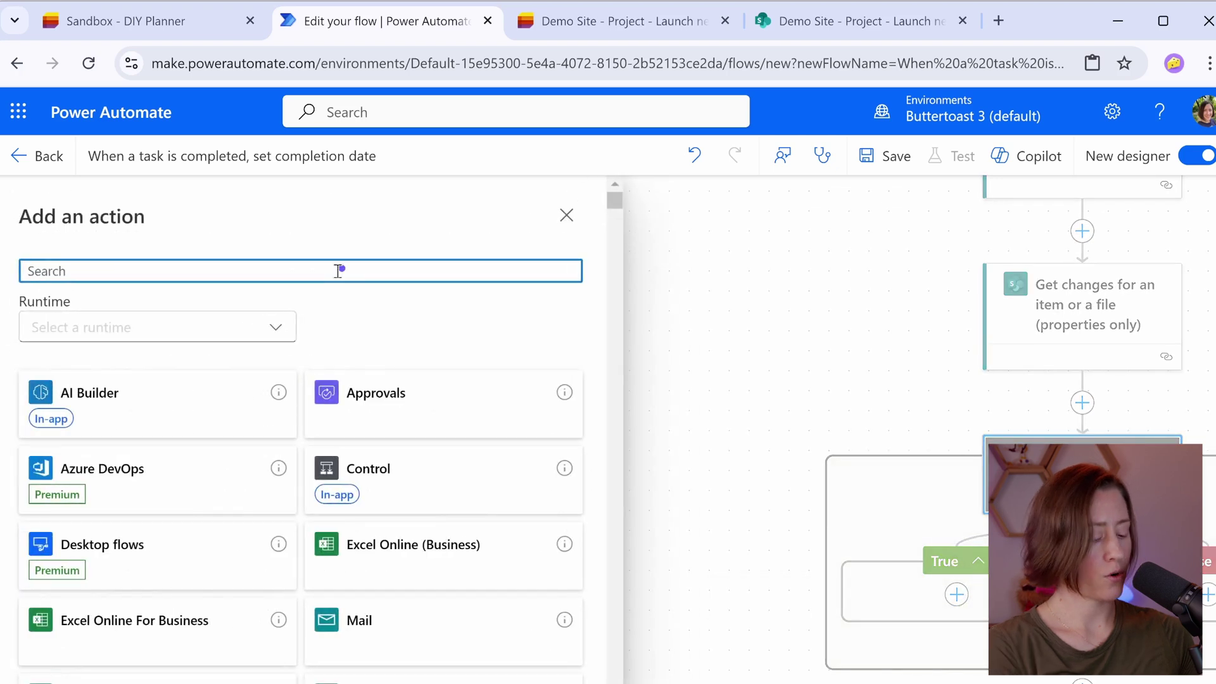
{"action": "type", "text": "update item"}
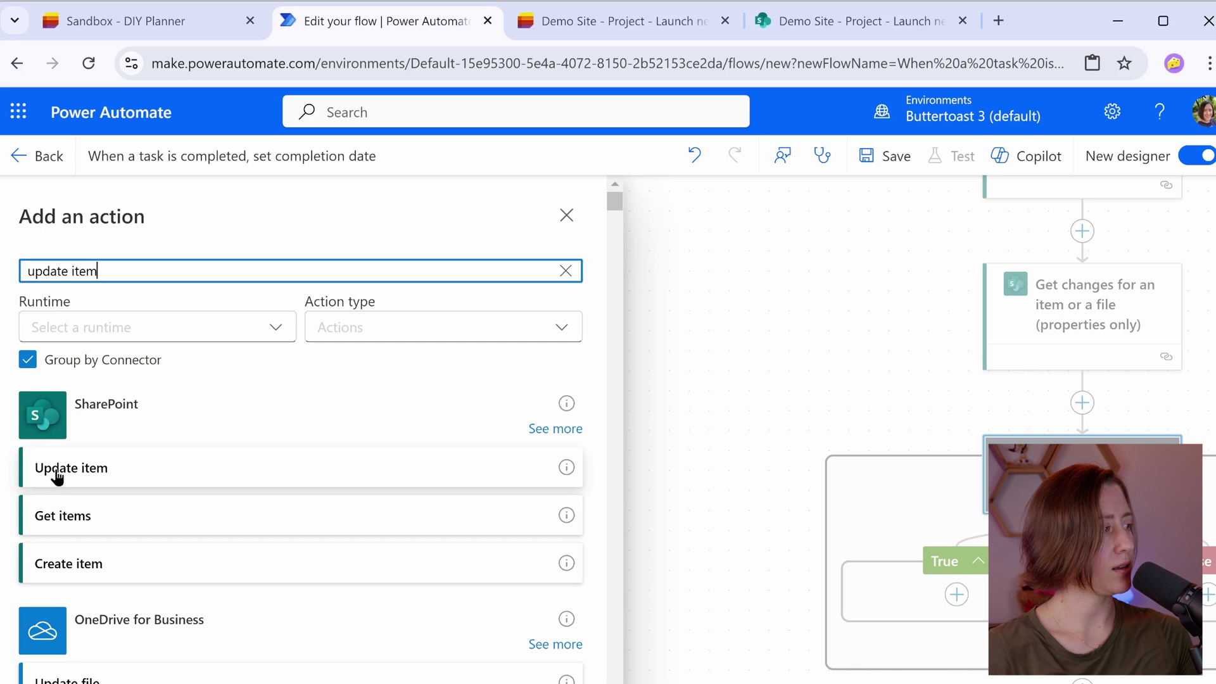
{"action": "left_click", "coordinate": [96, 474]}
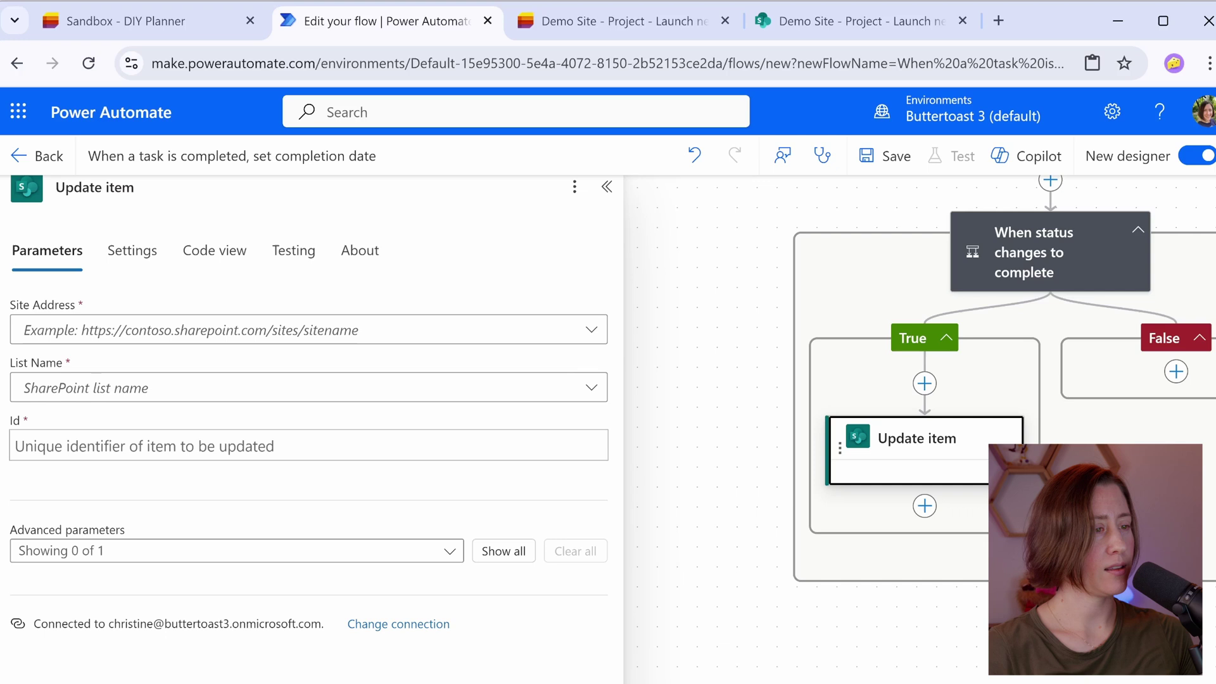
{"action": "scroll", "coordinate": [1064, 413], "scroll_direction": "up", "scroll_amount": 5}
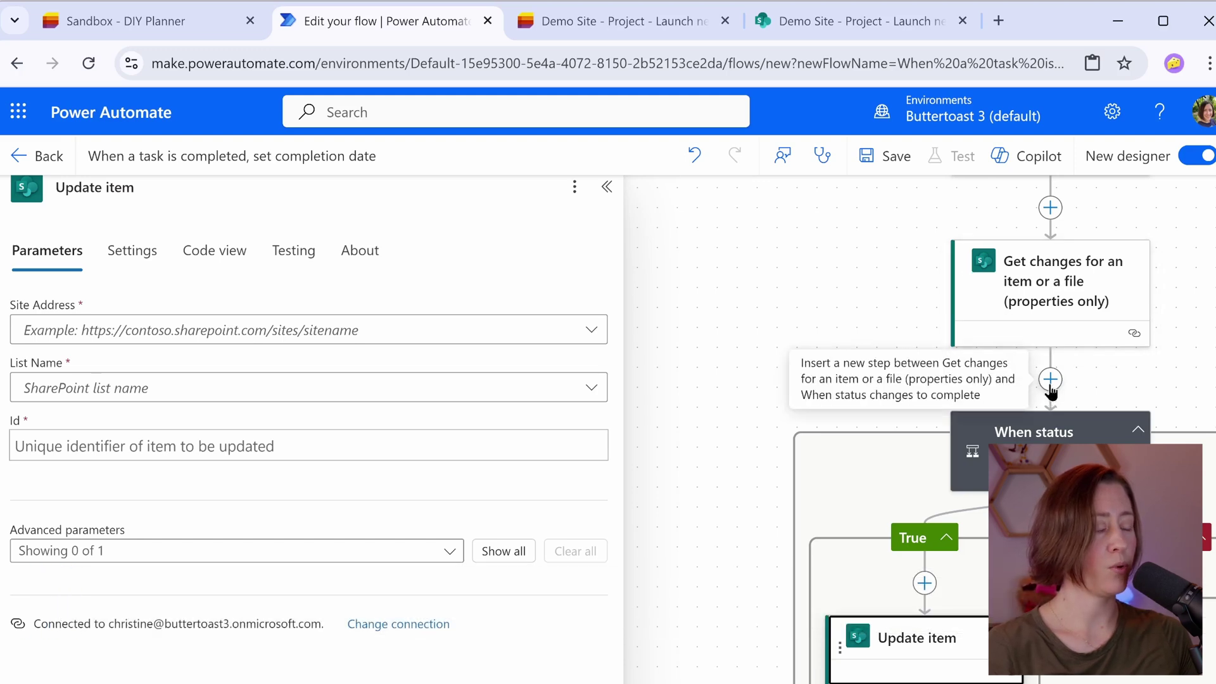
- Set Update item to Demo Site, the 'Project - Launch new restaurant' list, and the dynamic ID
{"action": "left_click", "coordinate": [591, 331]}
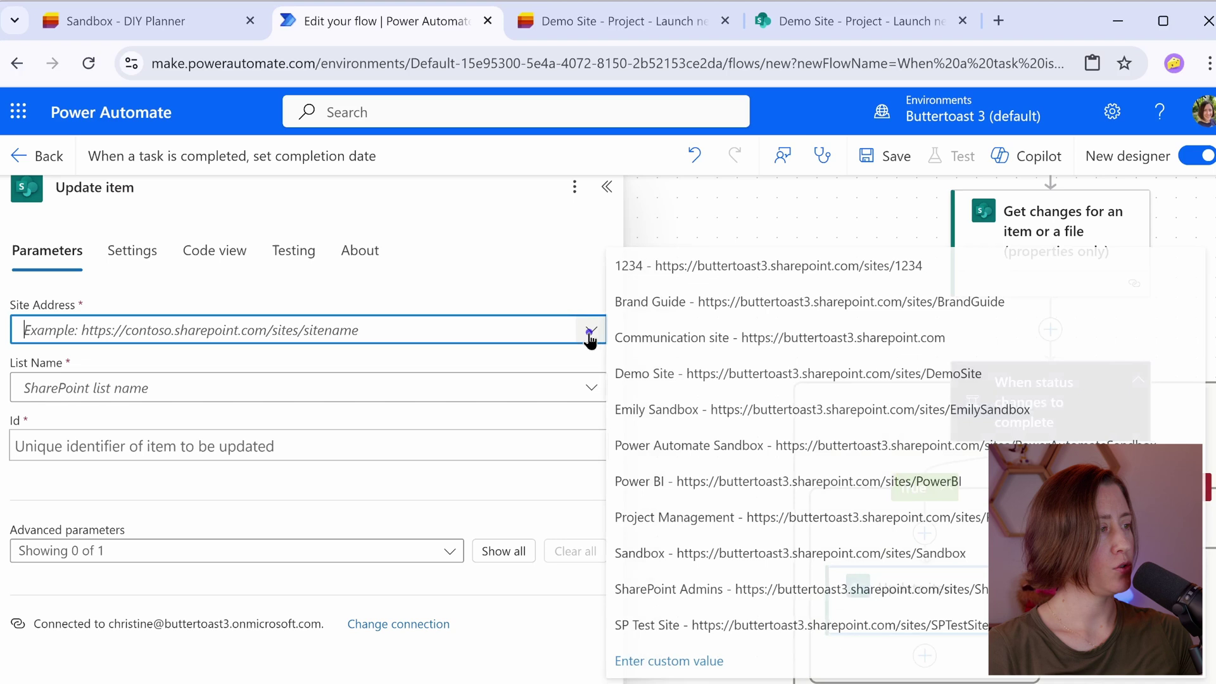
{"action": "left_click", "coordinate": [627, 373]}
{"action": "left_click", "coordinate": [591, 388]}
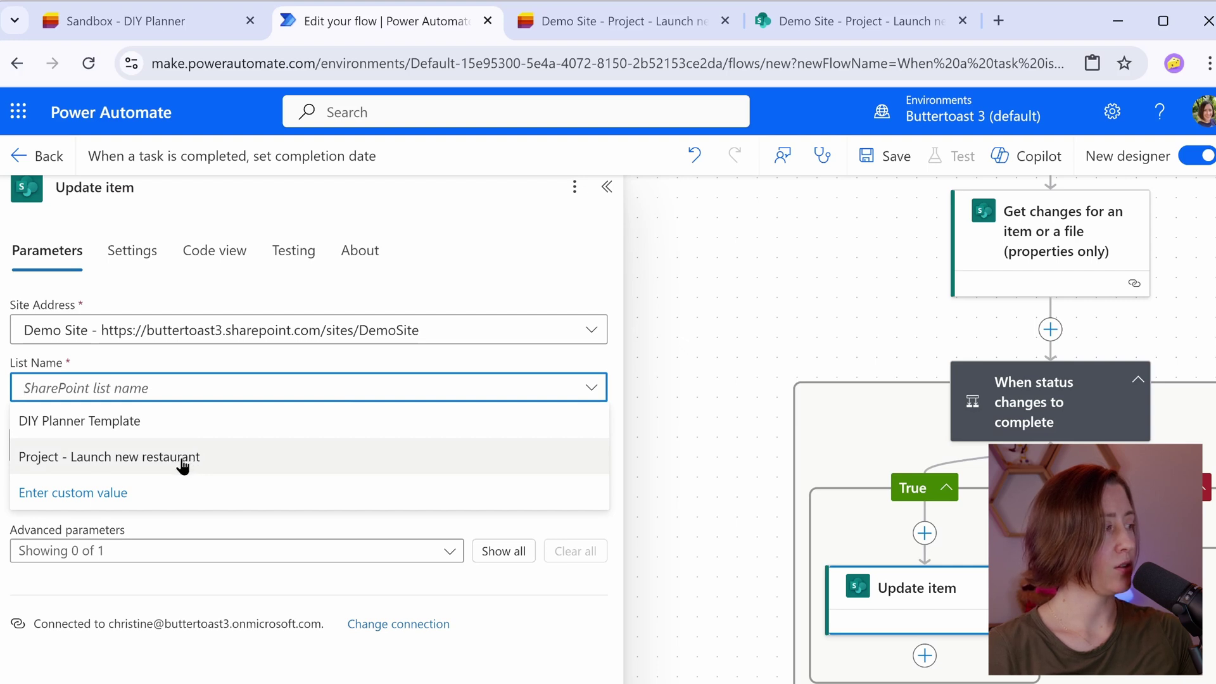
{"action": "left_click", "coordinate": [152, 460]}
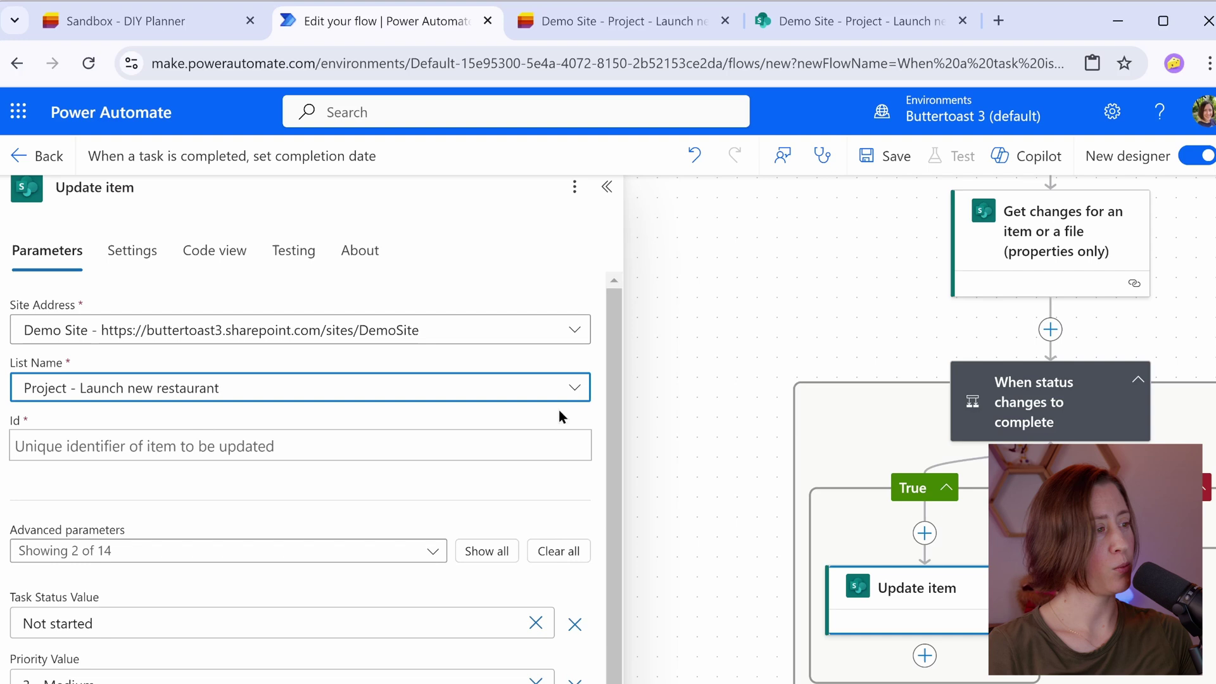
{"action": "scroll", "coordinate": [288, 427], "scroll_direction": "down", "scroll_amount": 1}
{"action": "left_click", "coordinate": [350, 419]}
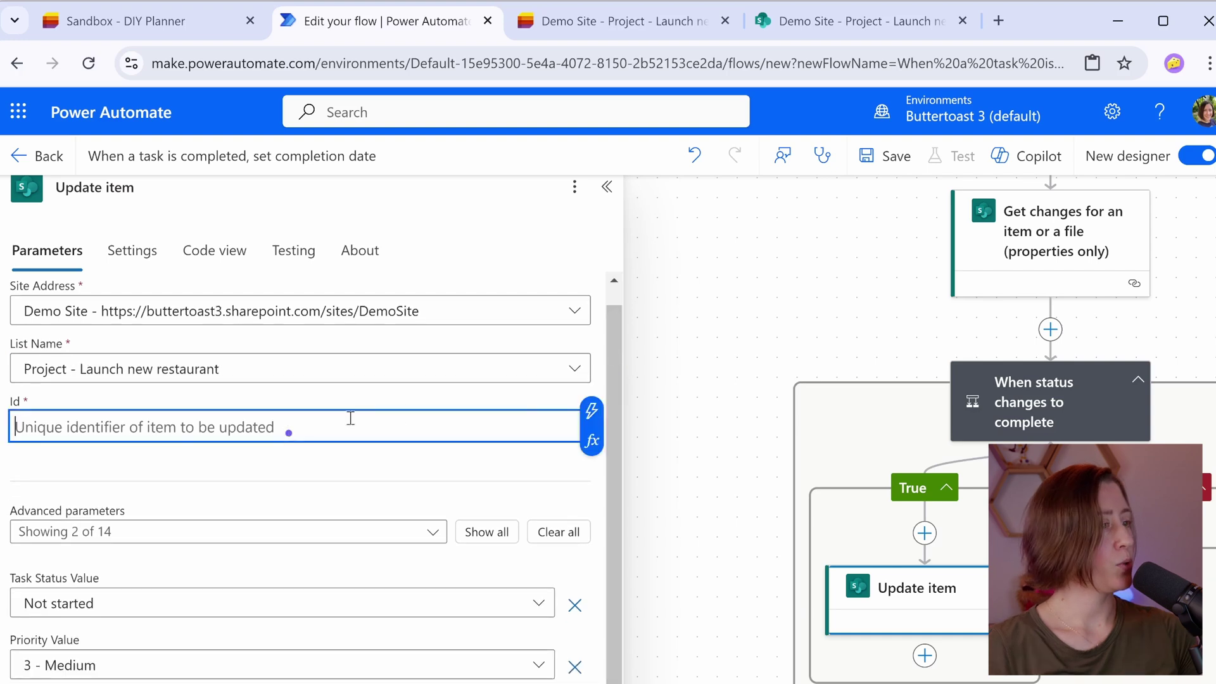
{"action": "left_click", "coordinate": [592, 413]}
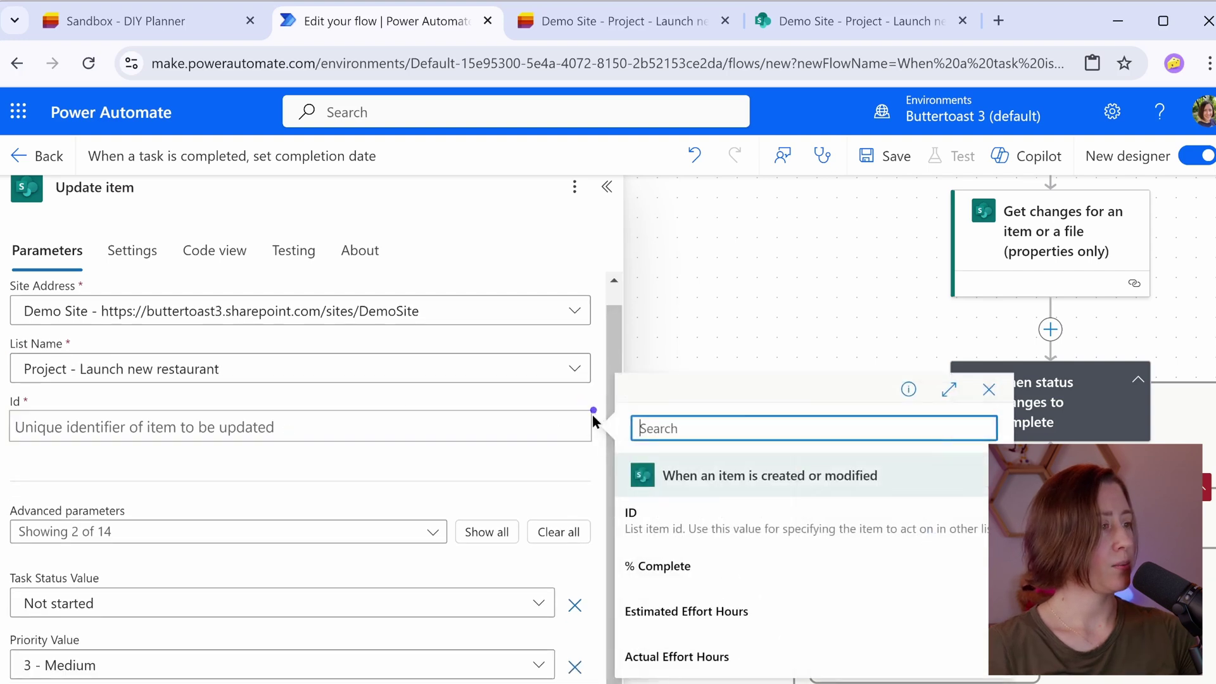
{"action": "left_click", "coordinate": [672, 531]}
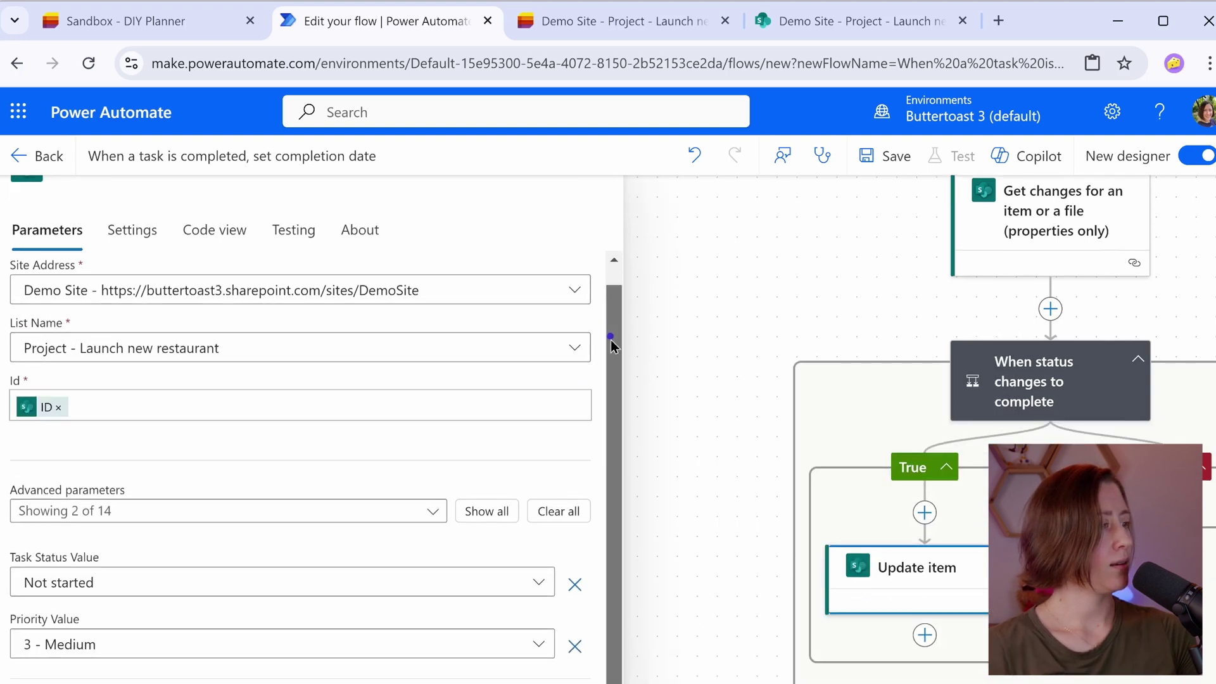
- Show all Update item fields and keep the item's existing Task Status Value
{"action": "left_click", "coordinate": [504, 514]}
{"action": "left_click_drag", "start_coordinate": [618, 363], "coordinate": [605, 523]}
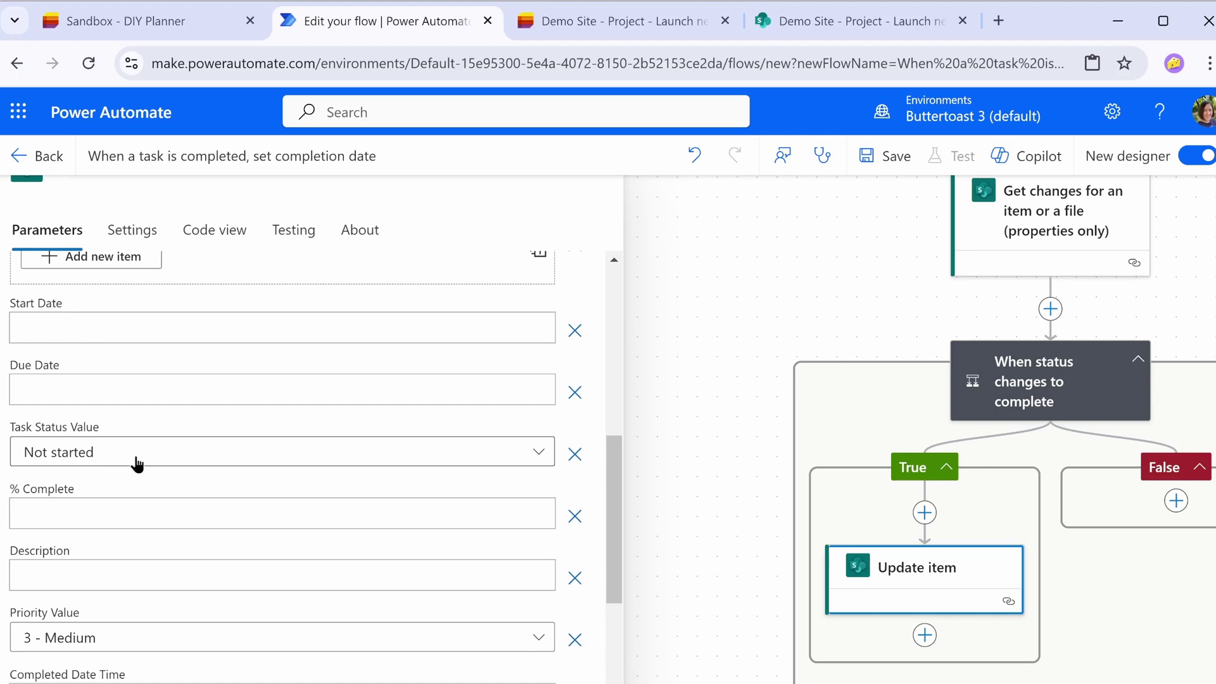
{"action": "left_click", "coordinate": [540, 456]}
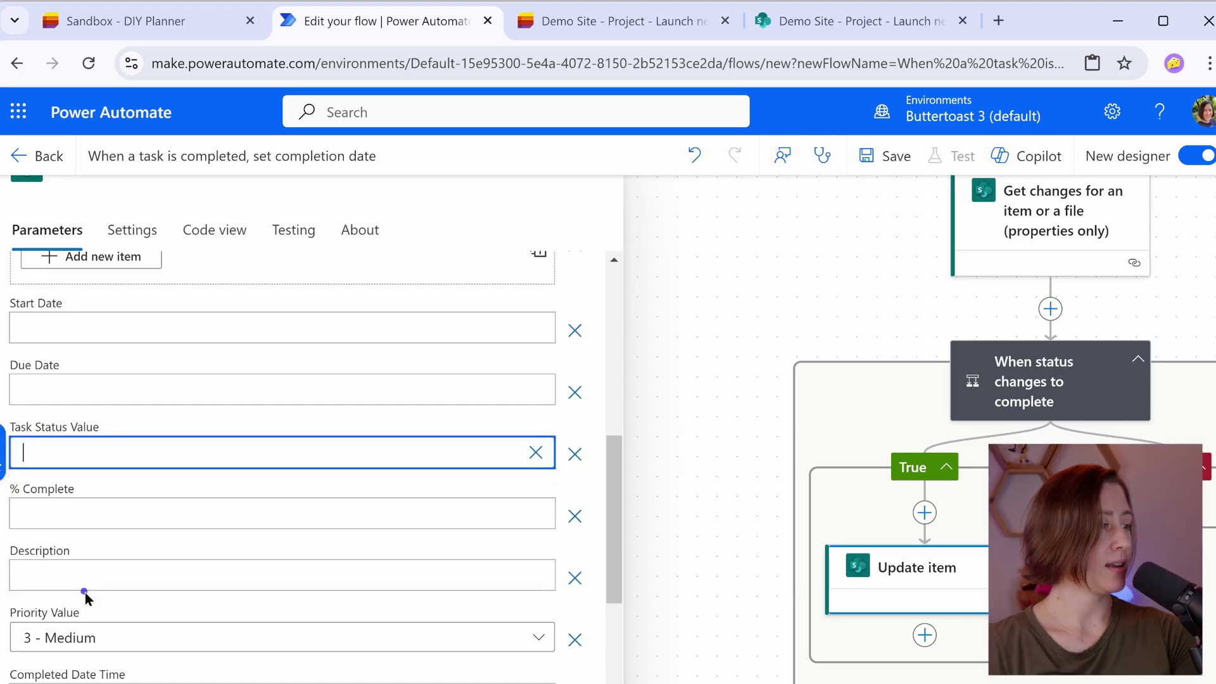
{"action": "left_click", "coordinate": [4, 434]}
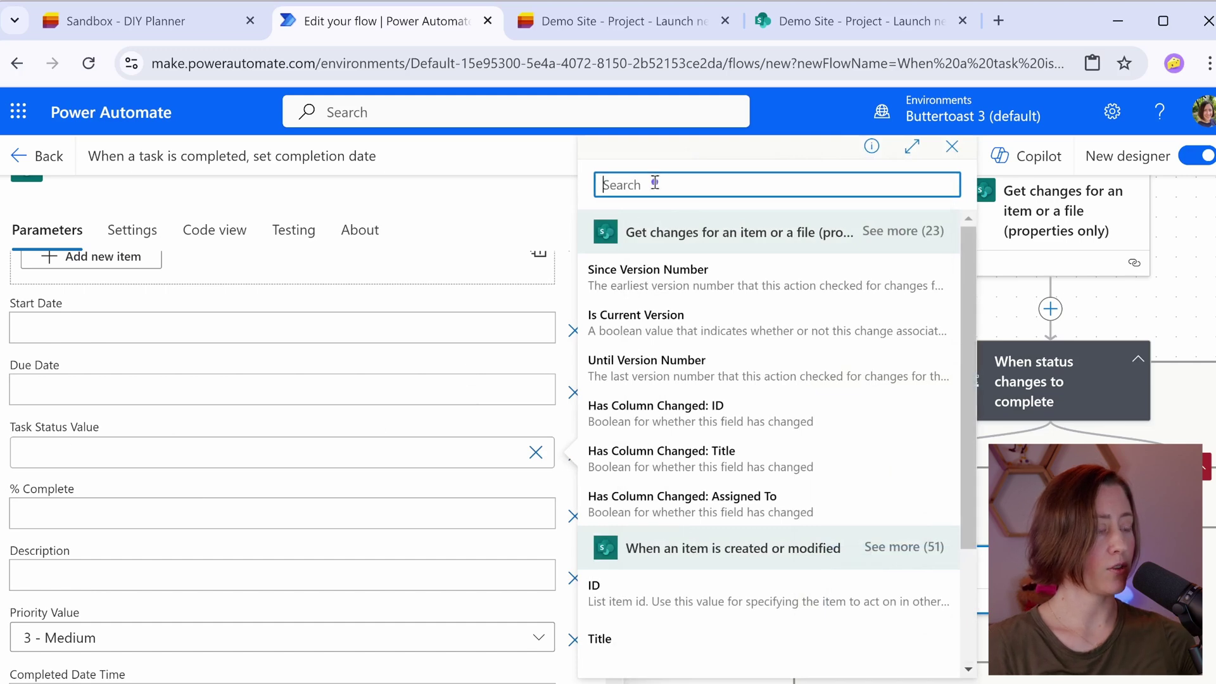
{"action": "type", "text": "status"}
{"action": "left_click", "coordinate": [634, 654]}
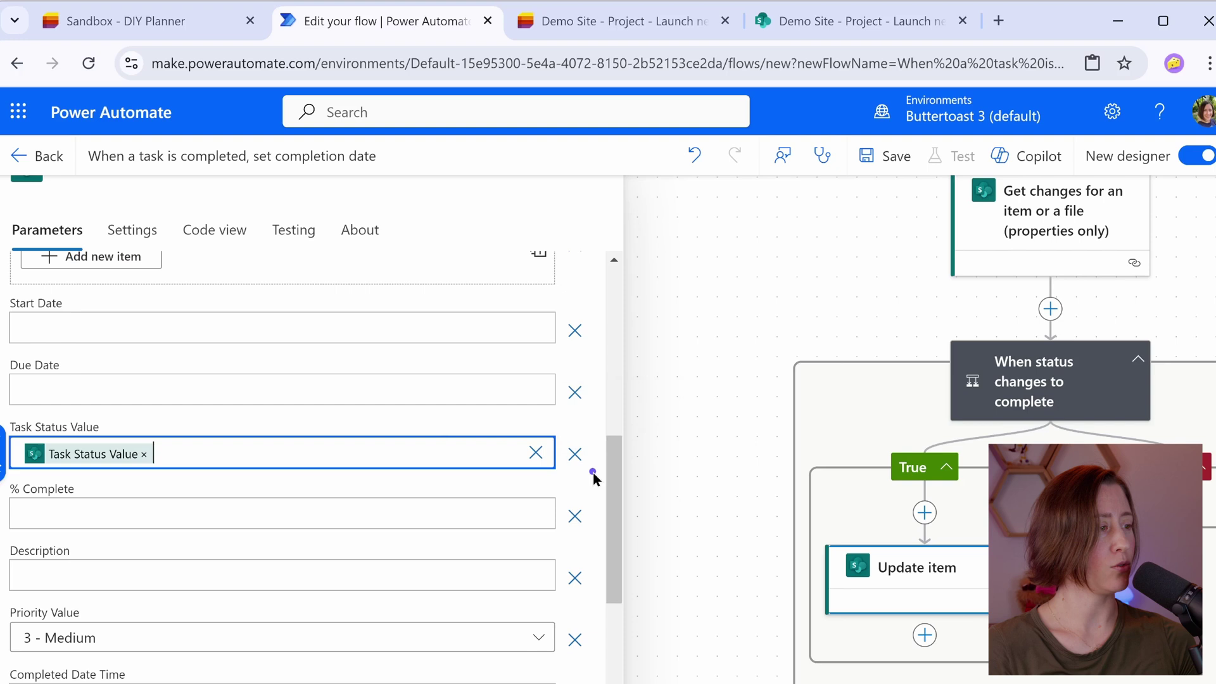
- Set % Complete to 1 and Priority Value to the item's existing Priority Value token
{"action": "left_click_drag", "start_coordinate": [615, 447], "coordinate": [612, 484]}
{"action": "left_click", "coordinate": [123, 409]}
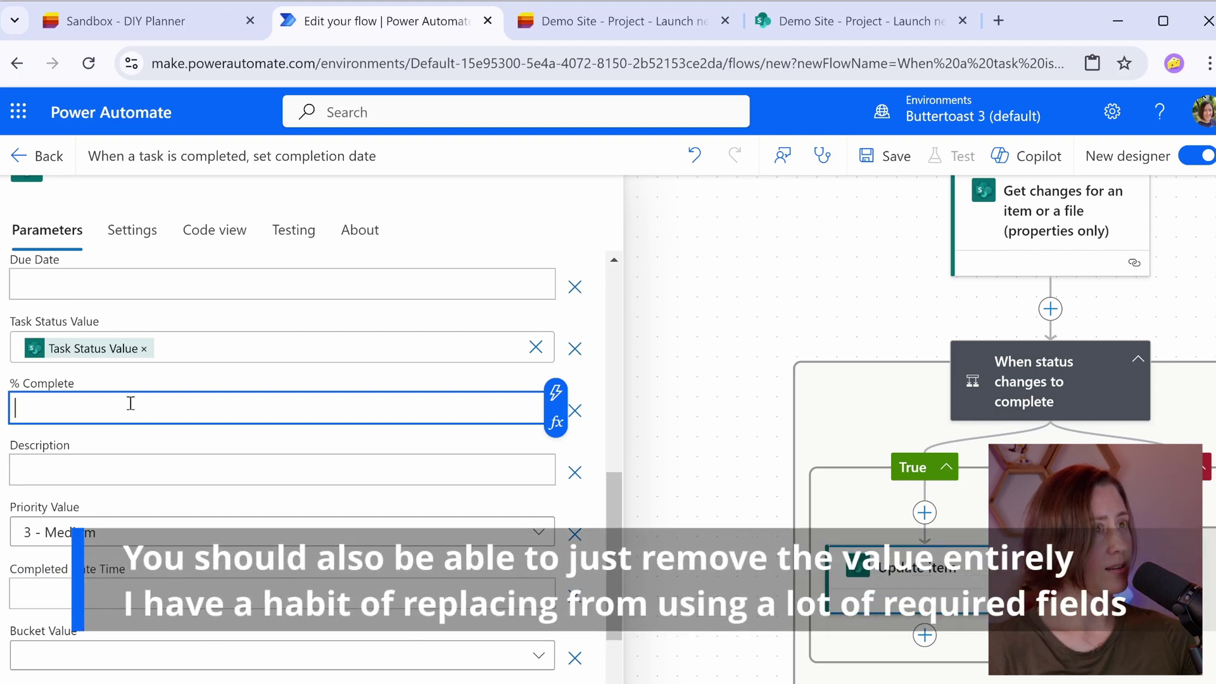
{"action": "type", "text": "1"}
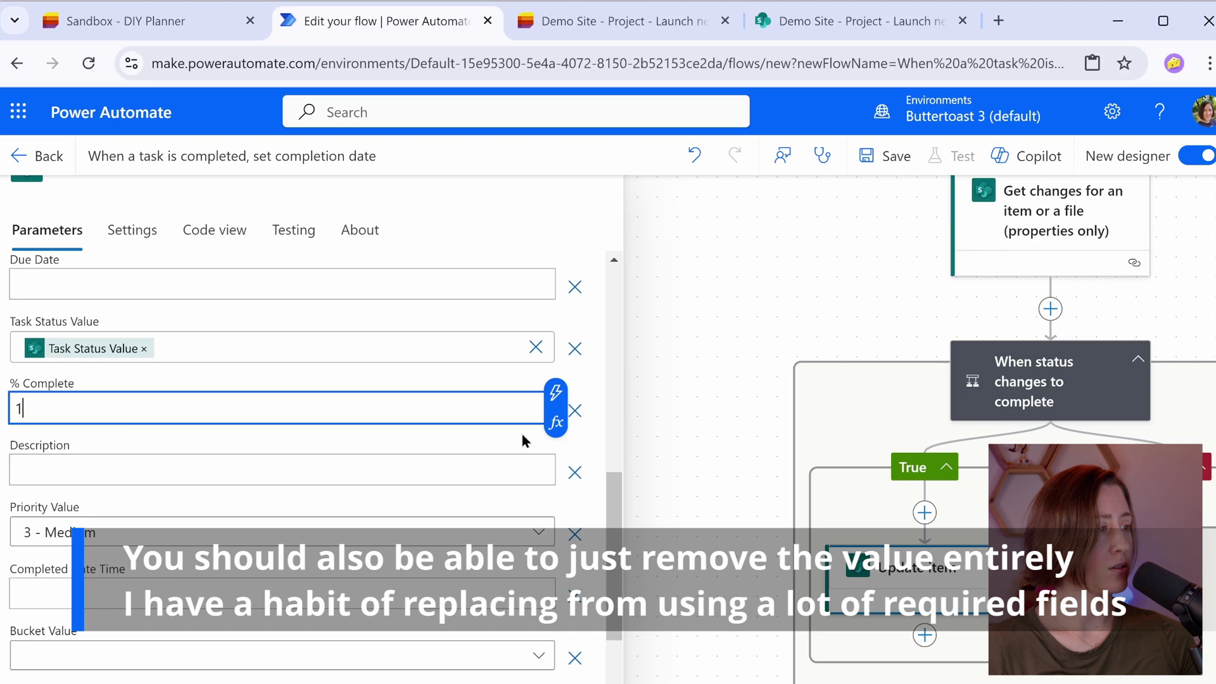
{"action": "left_click_drag", "start_coordinate": [619, 504], "coordinate": [619, 526]}
{"action": "scroll", "coordinate": [620, 527], "scroll_direction": "down", "scroll_amount": 2}
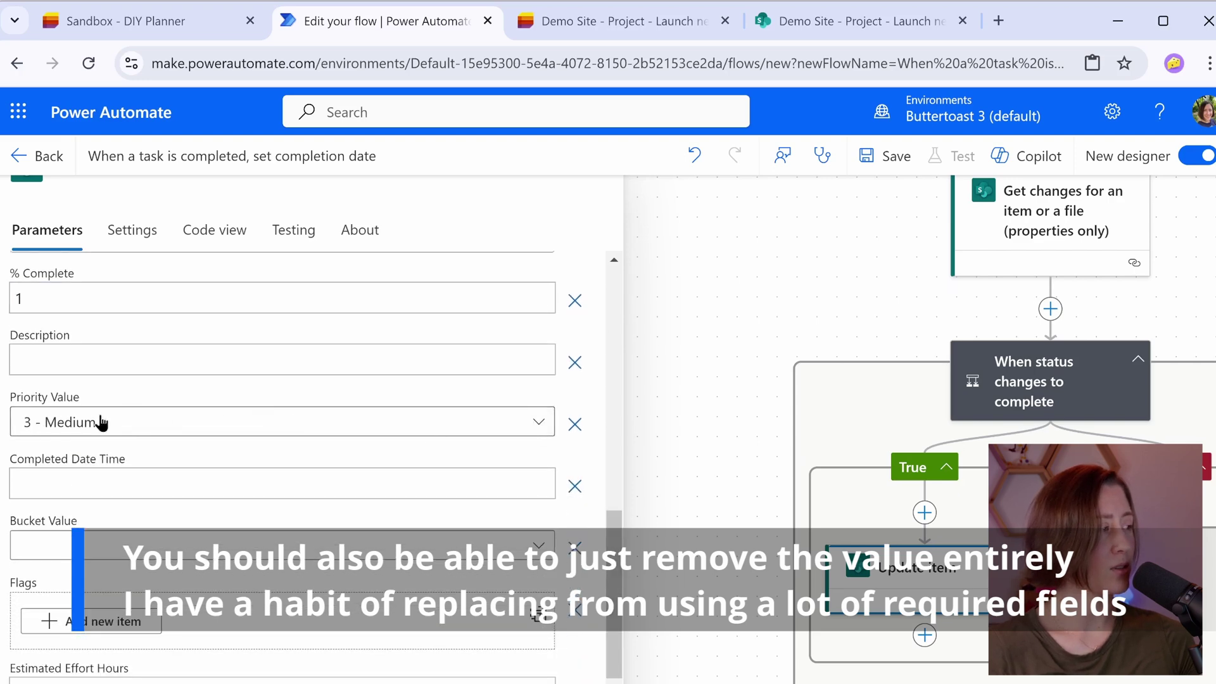
{"action": "left_click", "coordinate": [542, 429]}
{"action": "left_click", "coordinate": [163, 598]}
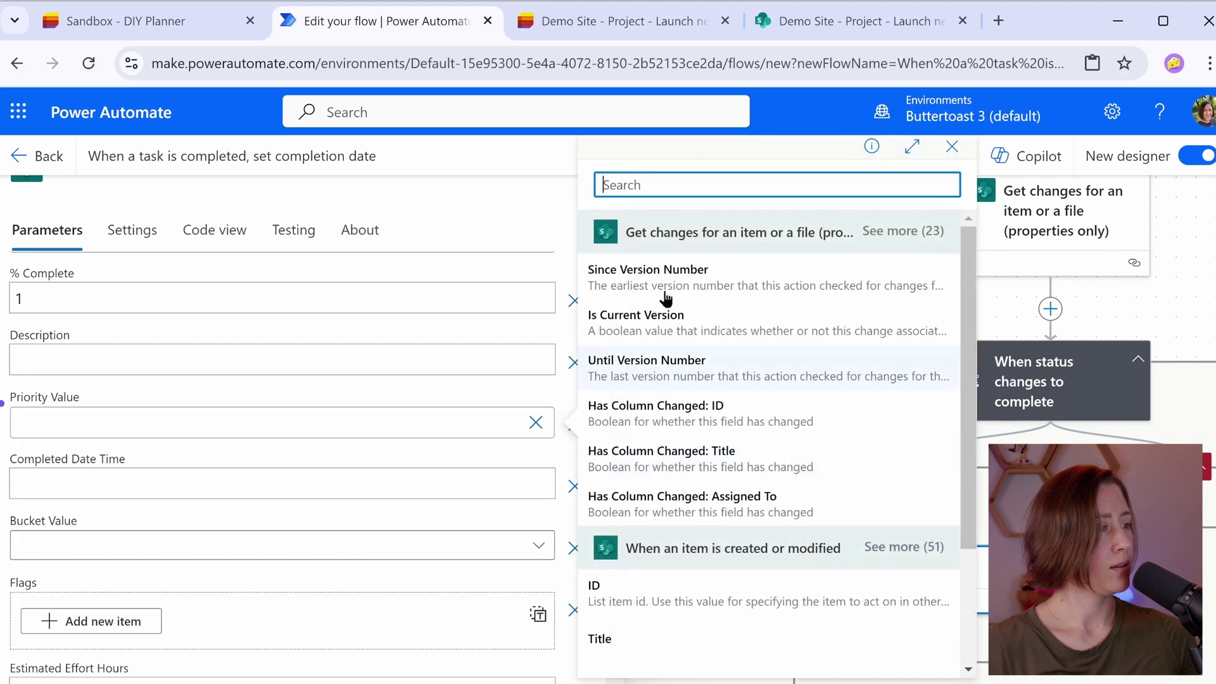
{"action": "left_click", "coordinate": [667, 457]}
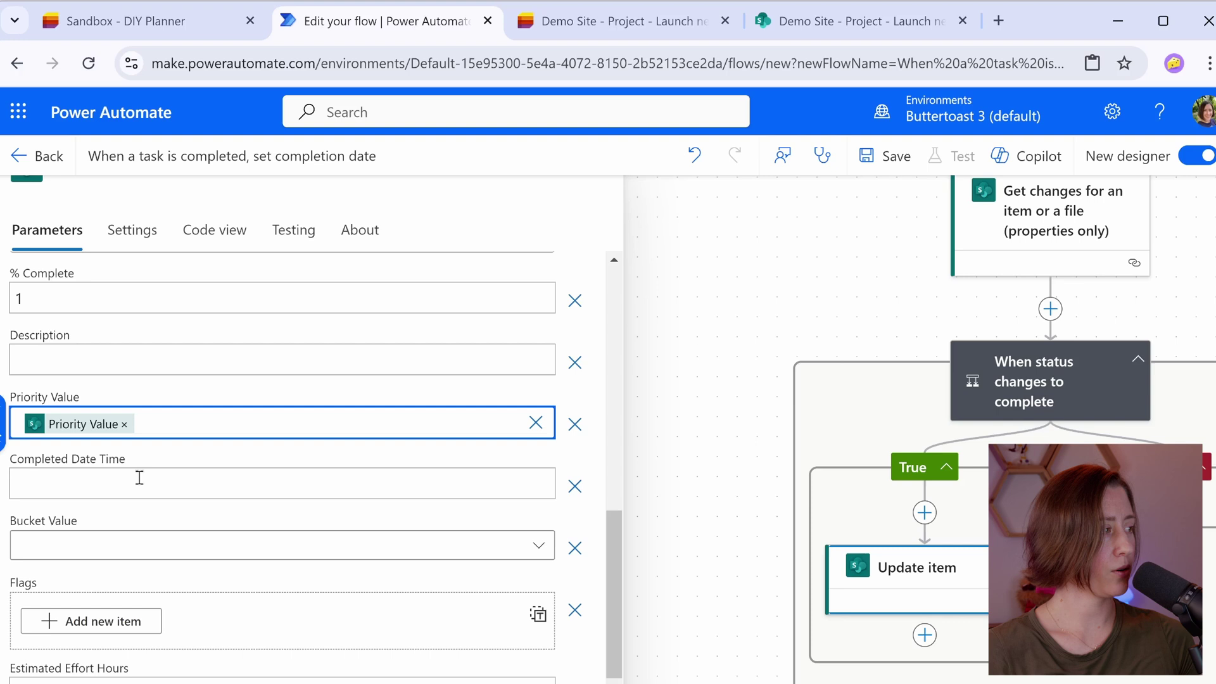
{"action": "left_click", "coordinate": [86, 484]}
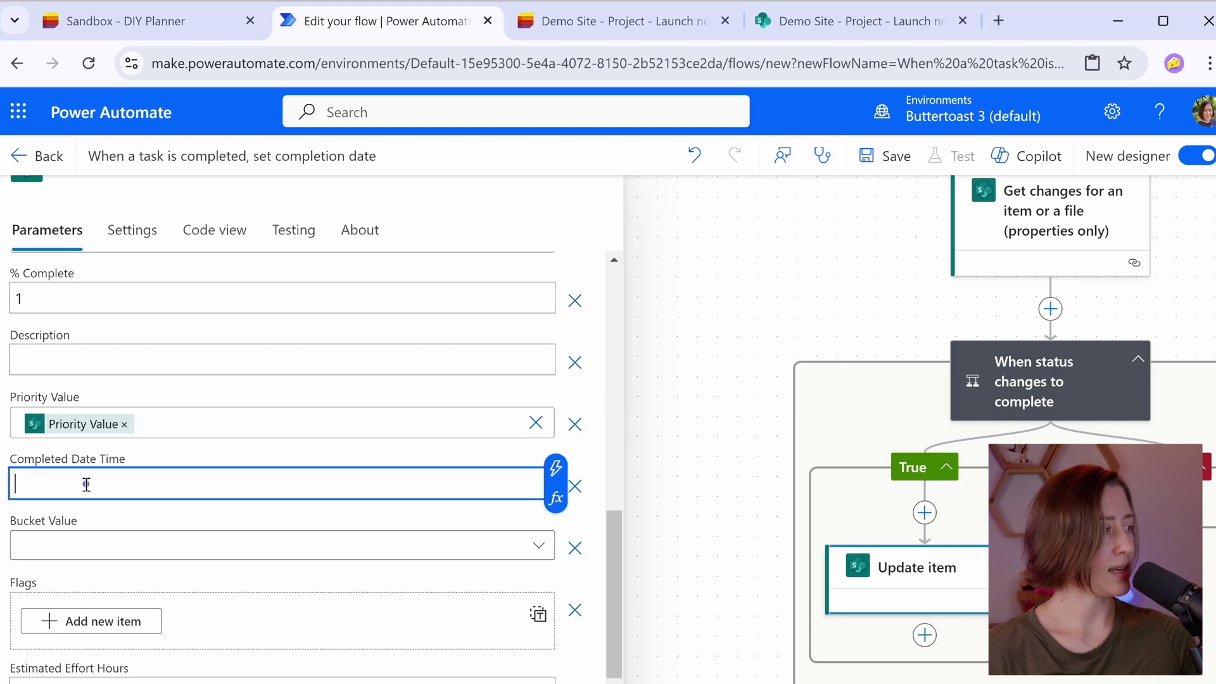
- Set Completed Date Time to the utcNow() expression
{"action": "left_click", "coordinate": [557, 497]}
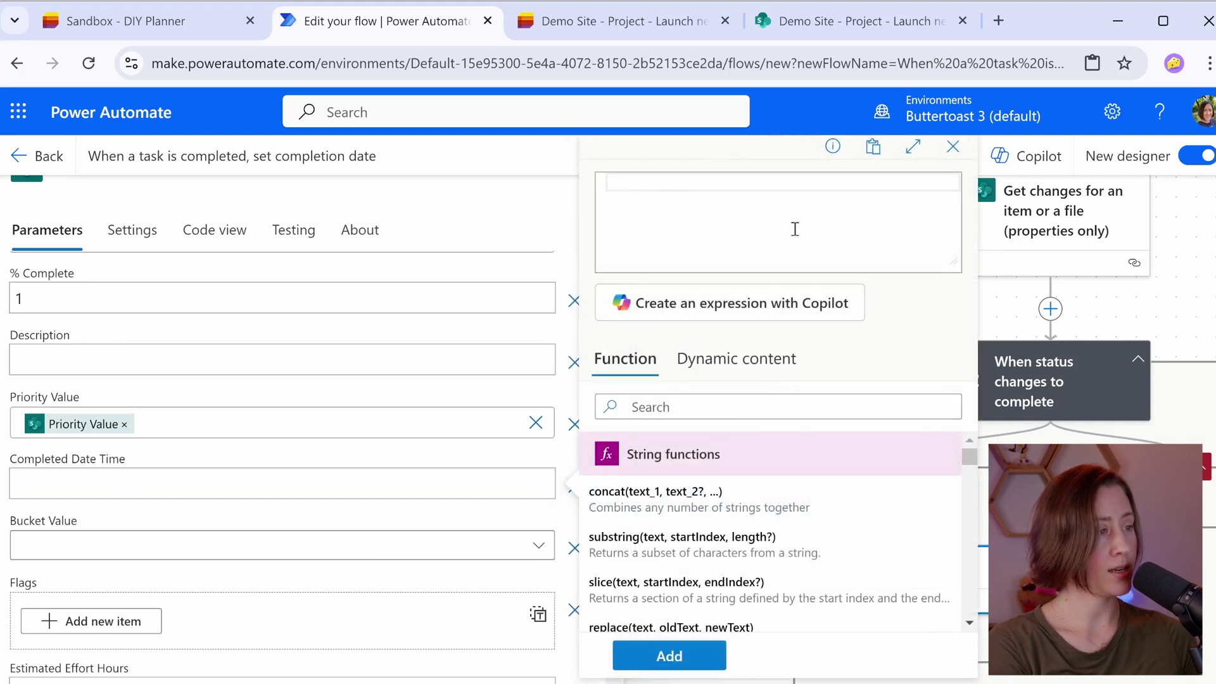
{"action": "type", "text": "un"}
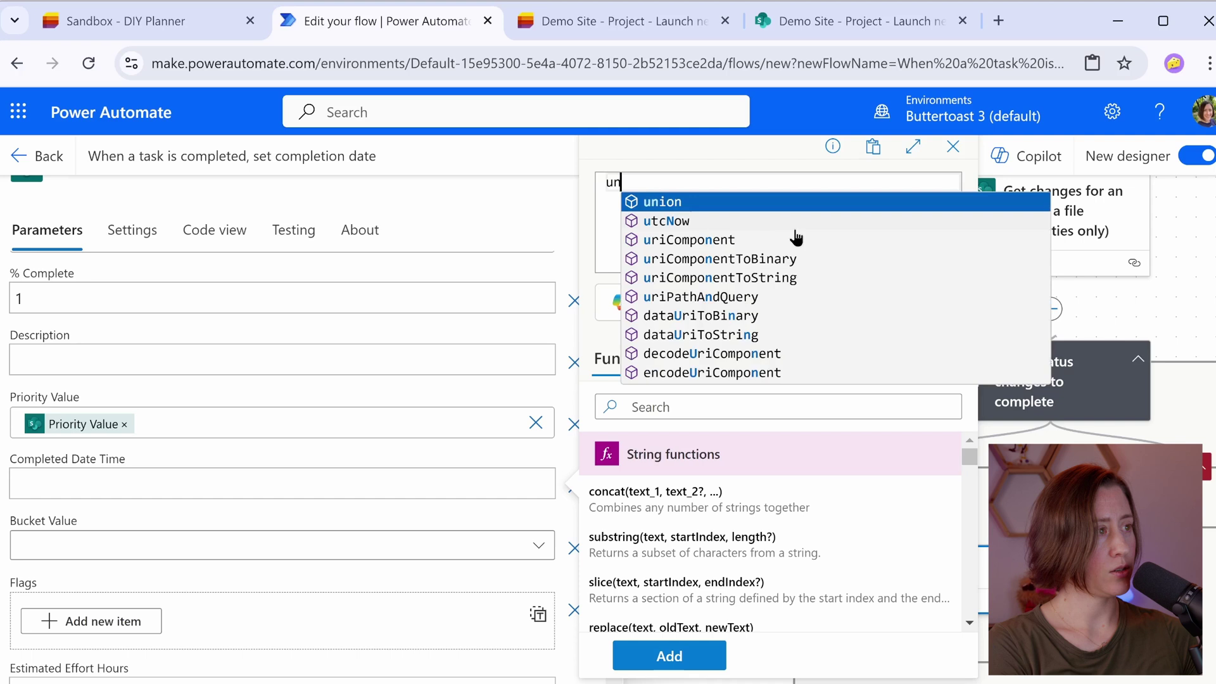
{"action": "key", "text": "BackSpace"}
{"action": "type", "text": "t"}
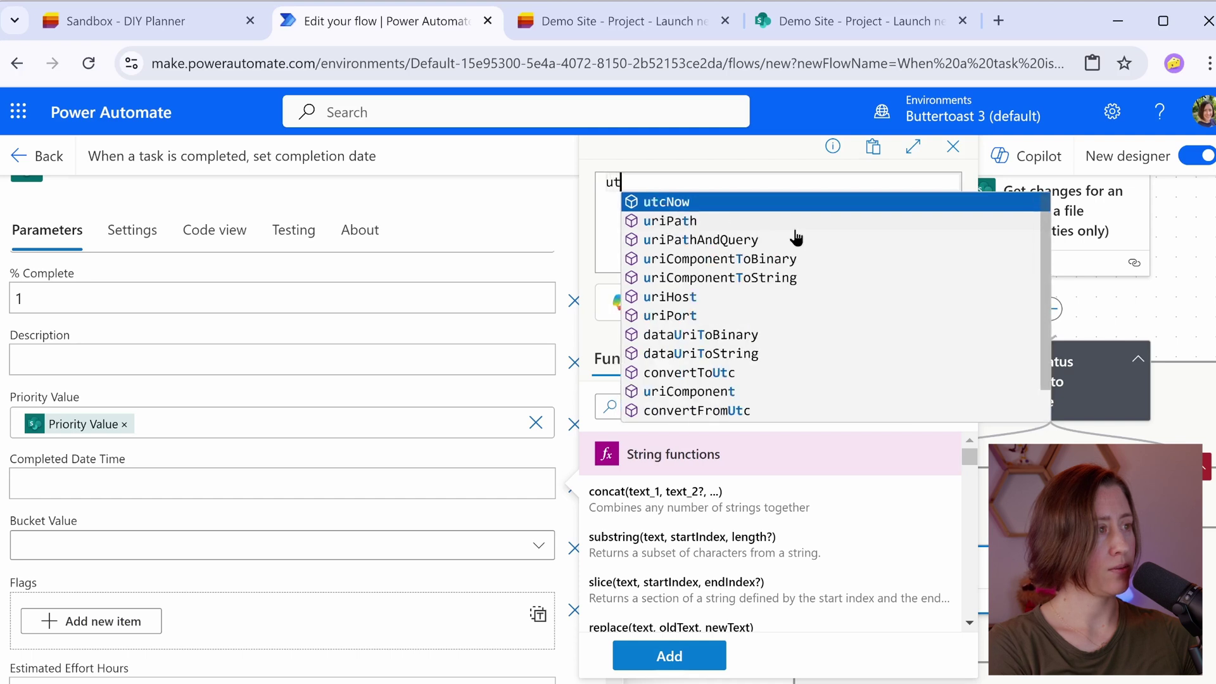
{"action": "left_click", "coordinate": [671, 203]}
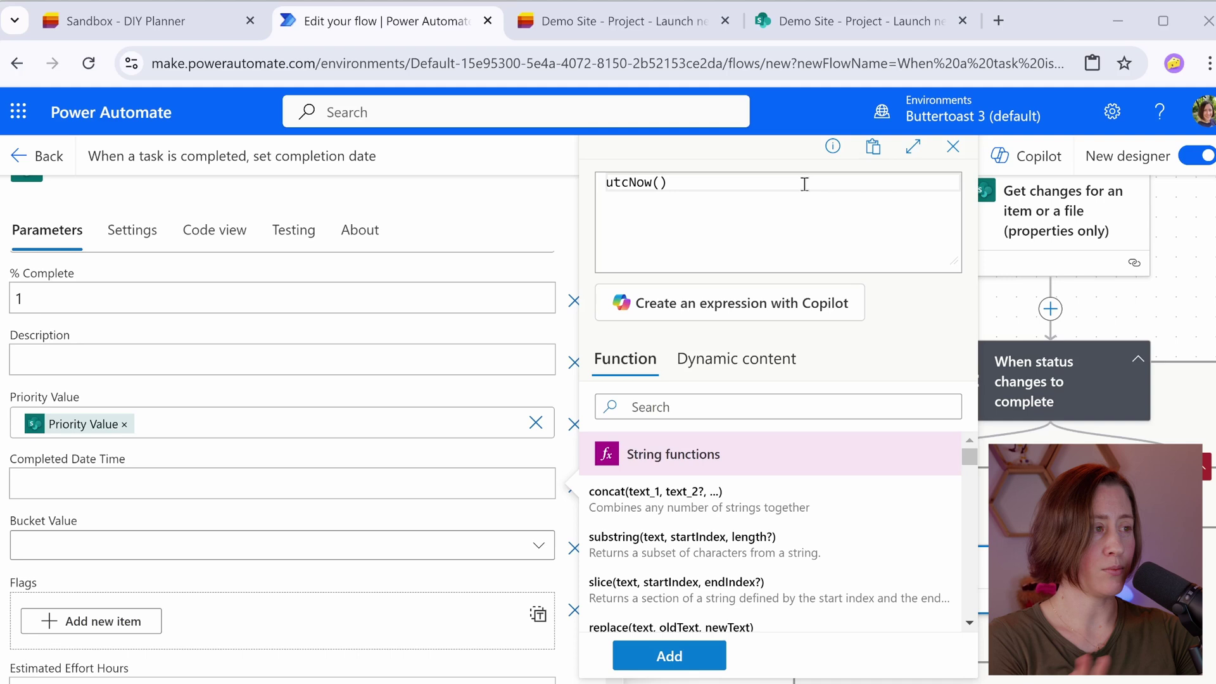
{"action": "left_click", "coordinate": [669, 656]}
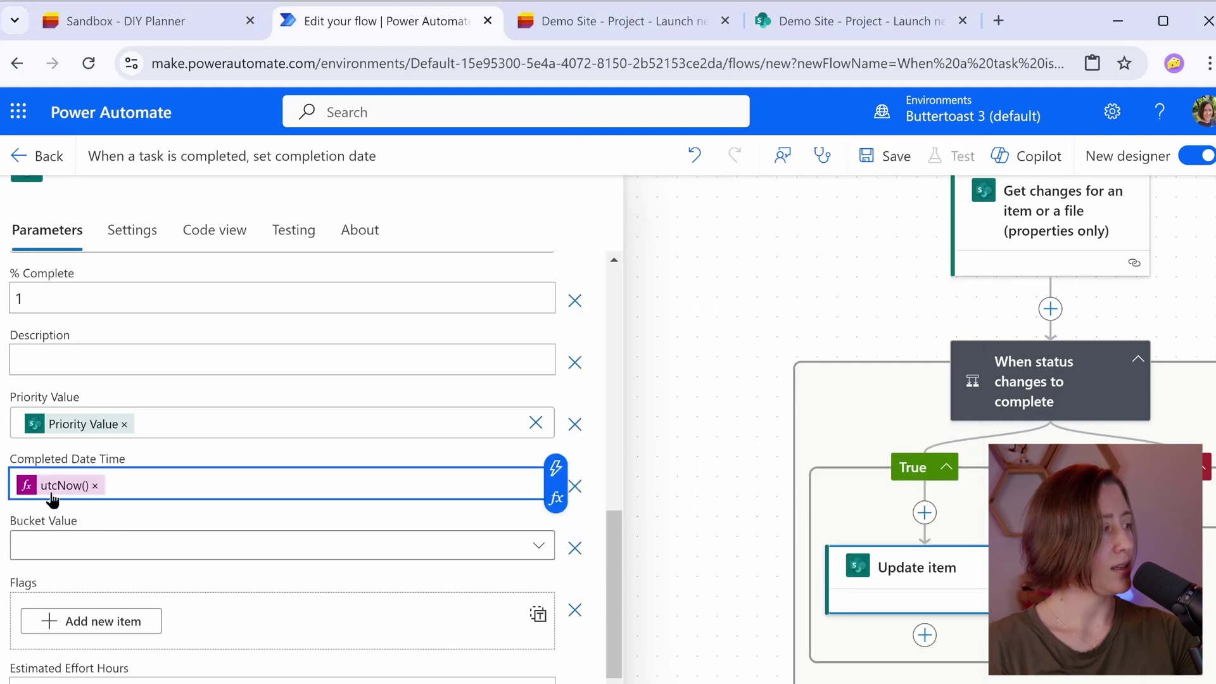
- Save the flow
{"action": "scroll", "coordinate": [615, 634], "scroll_direction": "down", "scroll_amount": 2}
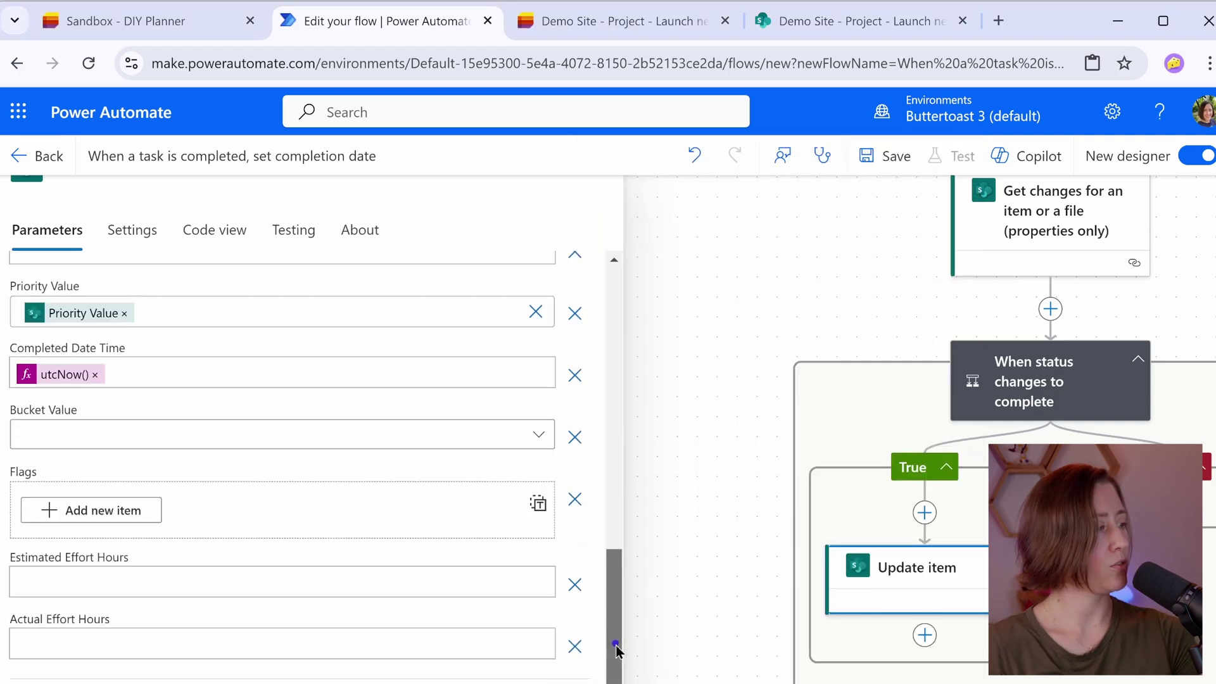
{"action": "left_click_drag", "start_coordinate": [618, 572], "coordinate": [620, 309]}
{"action": "left_click", "coordinate": [887, 155]}
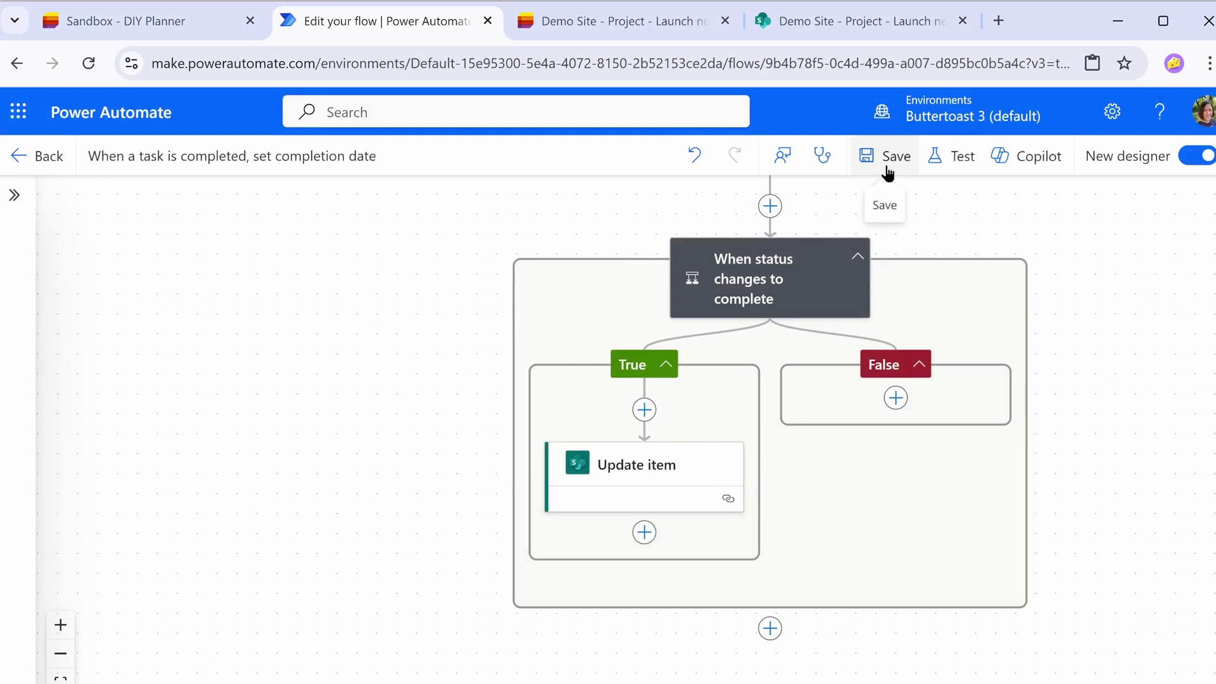
- Run a manual test with Save & Test, so the flow waits for a list item change
{"action": "left_click", "coordinate": [937, 160]}
{"action": "left_click", "coordinate": [861, 207]}
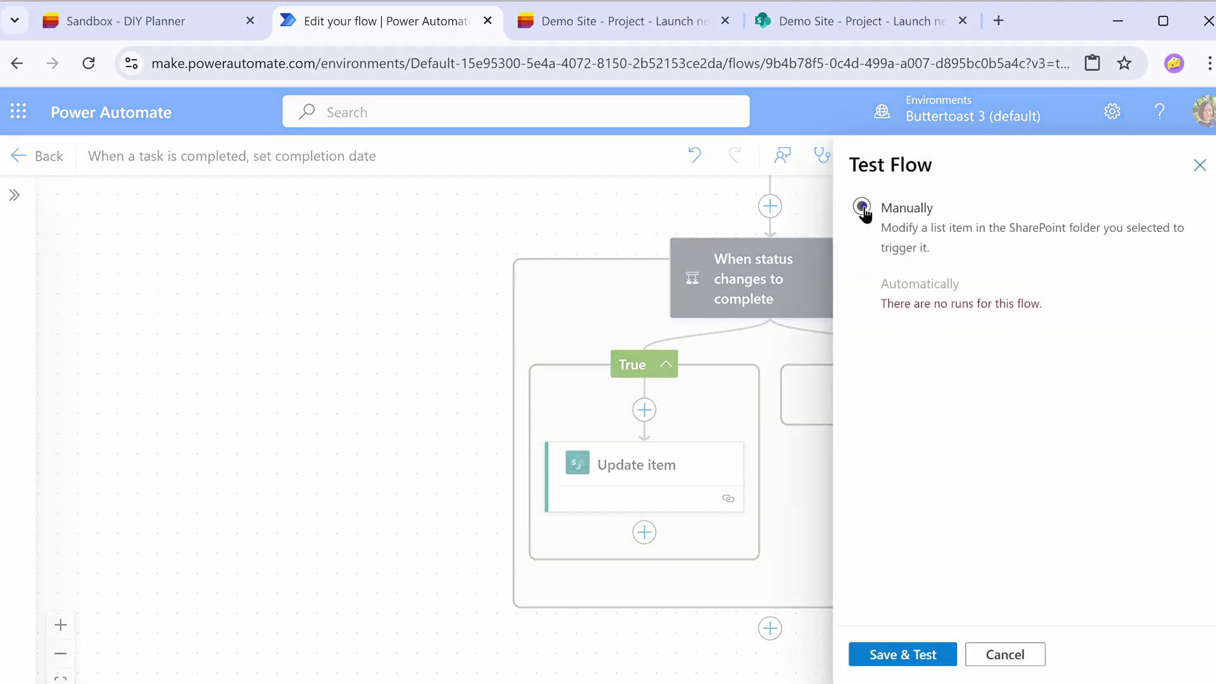
{"action": "left_click", "coordinate": [917, 658]}
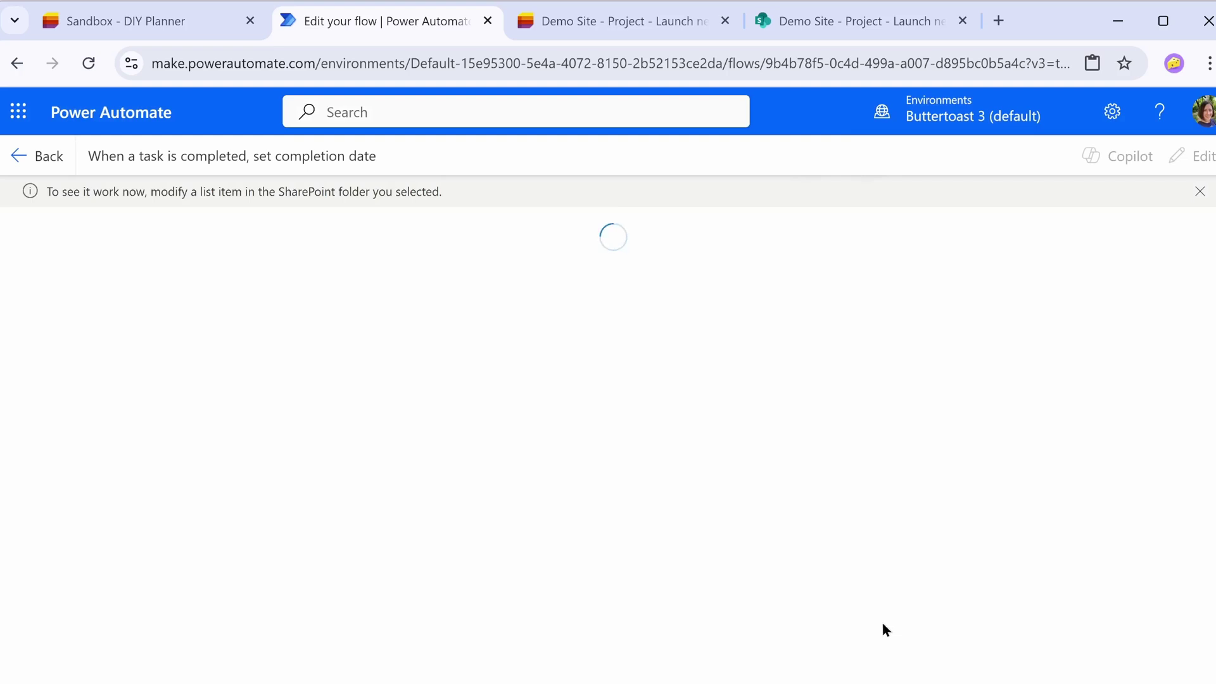
- Set the Finalize restaurant concept card's Task Status to Complete, then go back to the flow's test run
{"action": "left_click", "coordinate": [600, 26]}
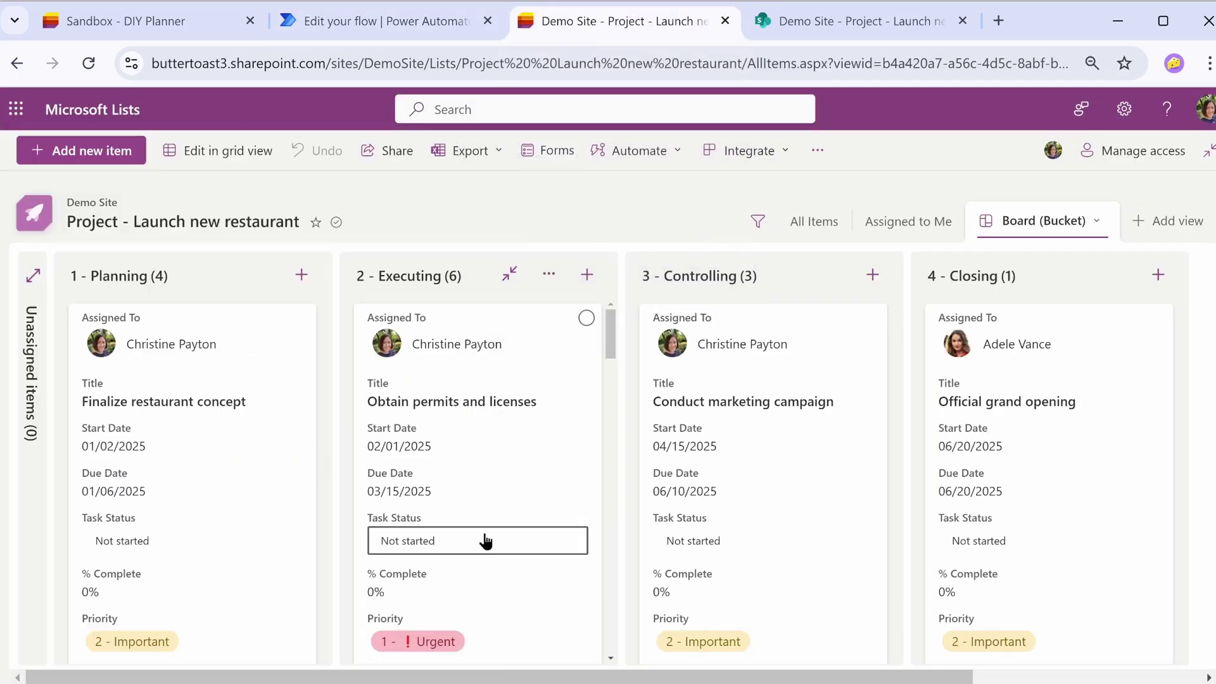
{"action": "left_click", "coordinate": [158, 538]}
{"action": "left_click", "coordinate": [158, 613]}
{"action": "left_click", "coordinate": [656, 189]}
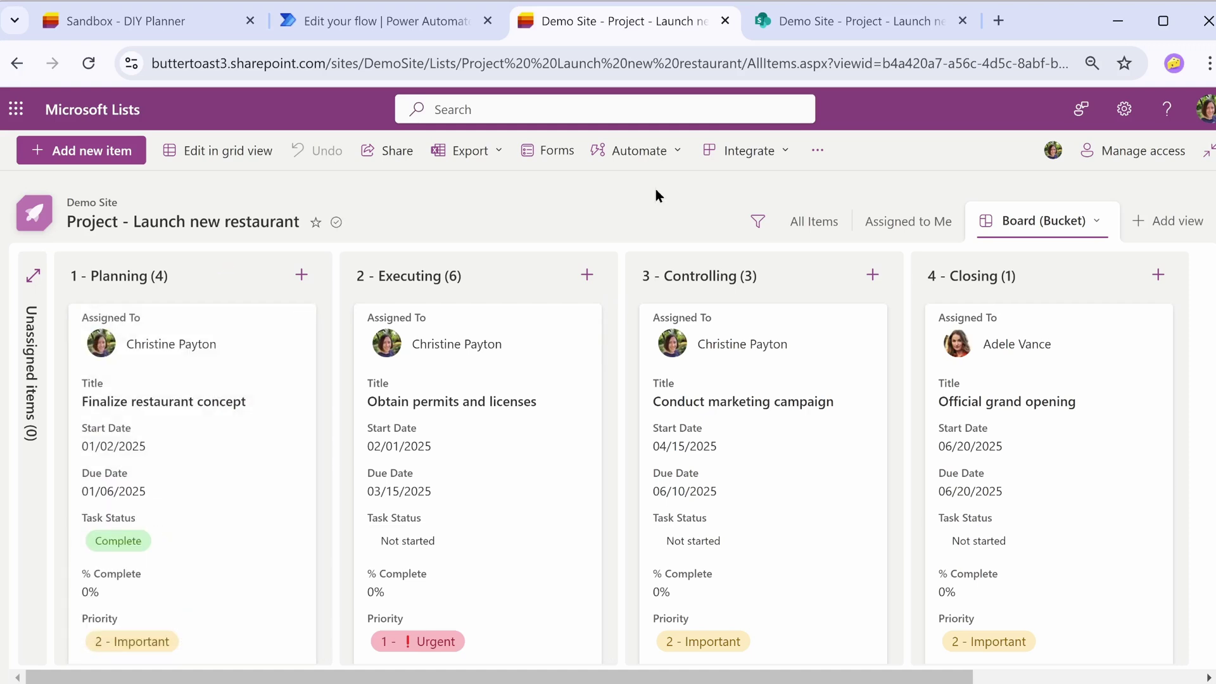
{"action": "left_click", "coordinate": [420, 25]}
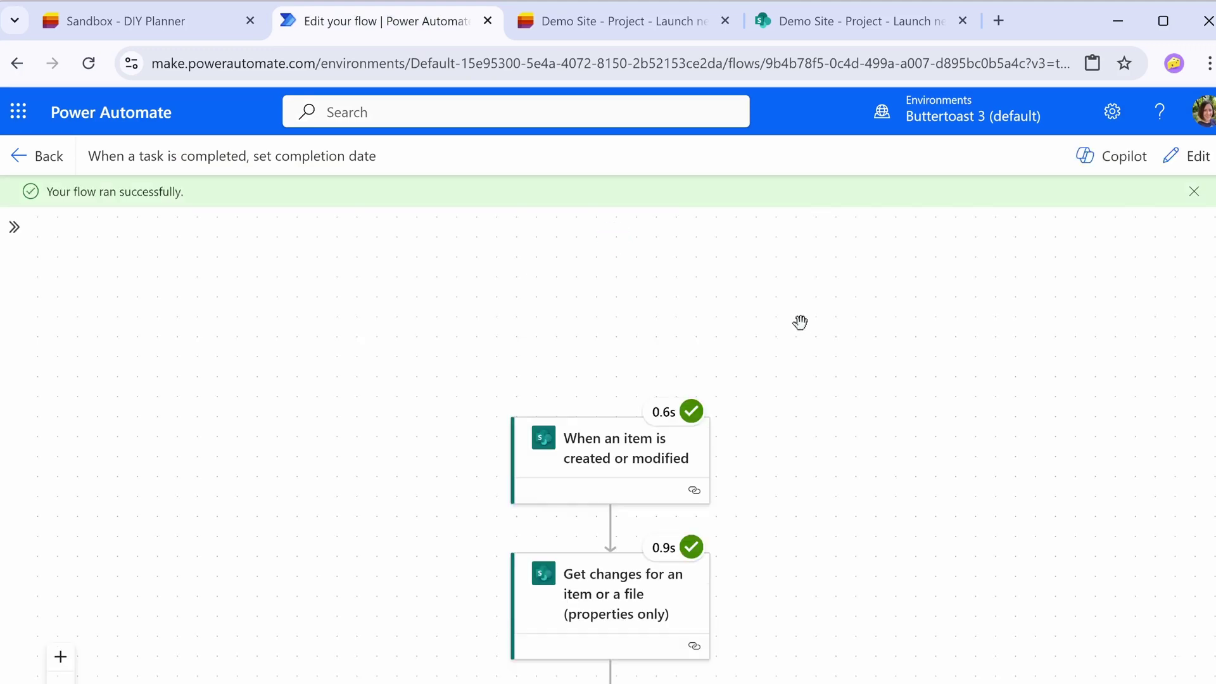
- Inspect the condition's run details to confirm expressionResult is true
{"action": "scroll", "coordinate": [798, 322], "scroll_direction": "down", "scroll_amount": 4}
{"action": "scroll", "coordinate": [795, 324], "scroll_direction": "down", "scroll_amount": 2}
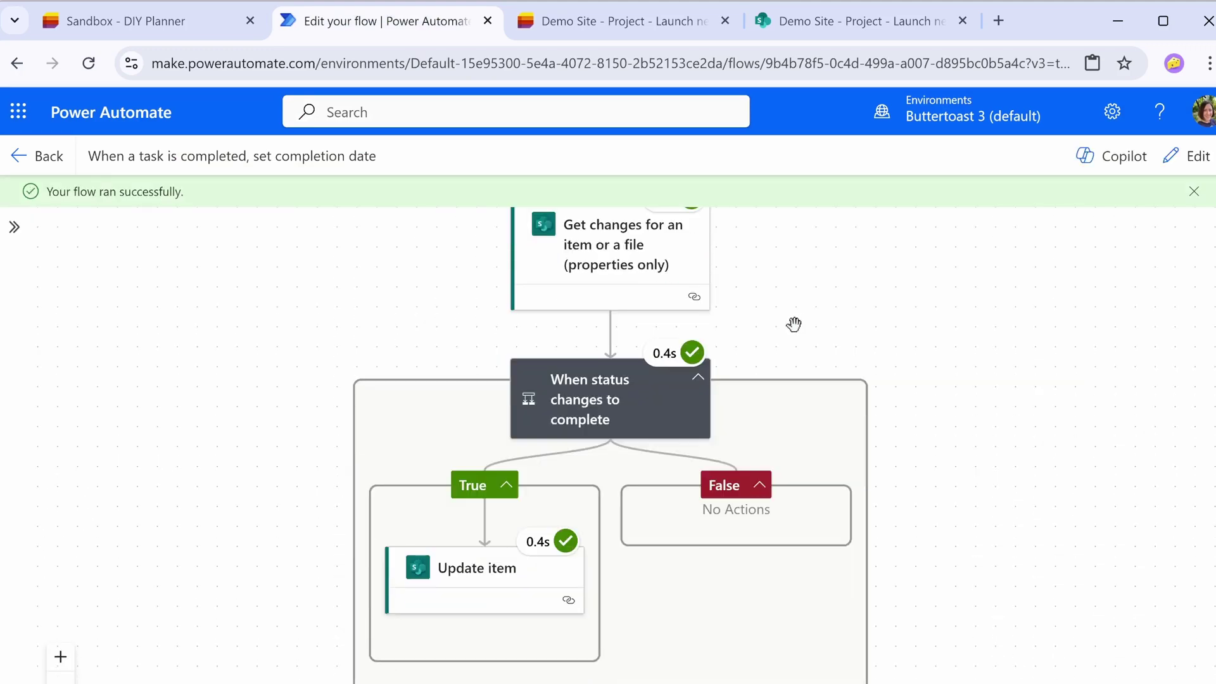
{"action": "left_click", "coordinate": [607, 380]}
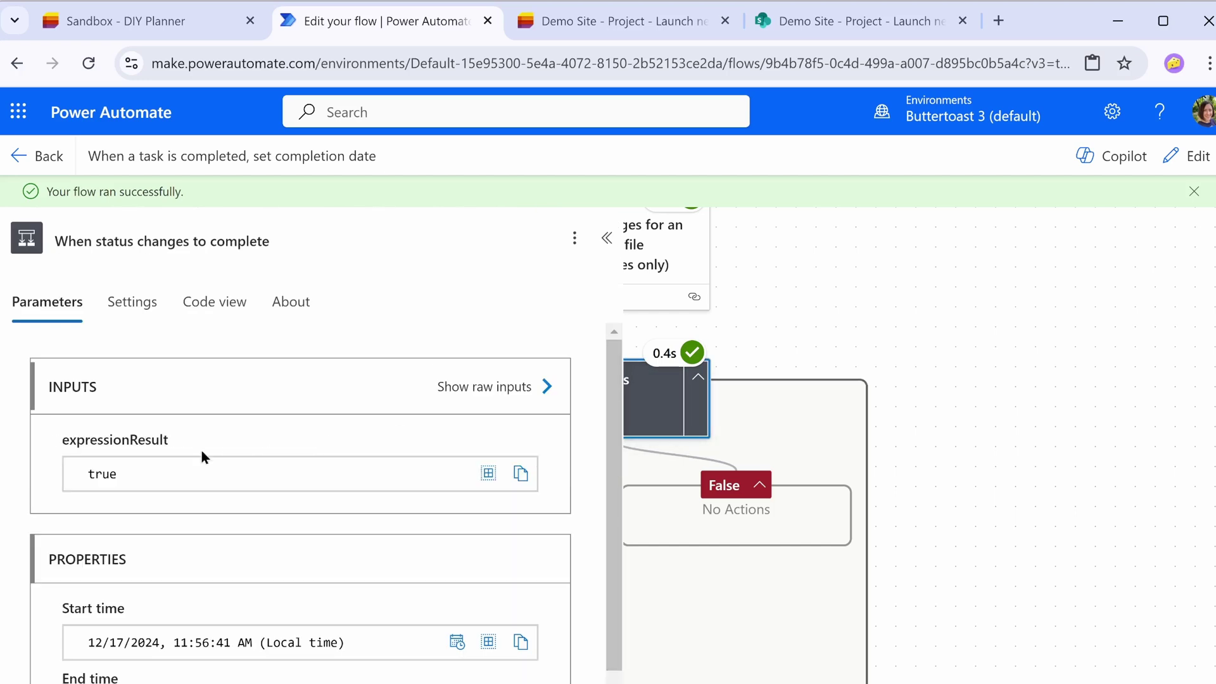
{"action": "left_click_drag", "start_coordinate": [95, 475], "coordinate": [180, 480]}
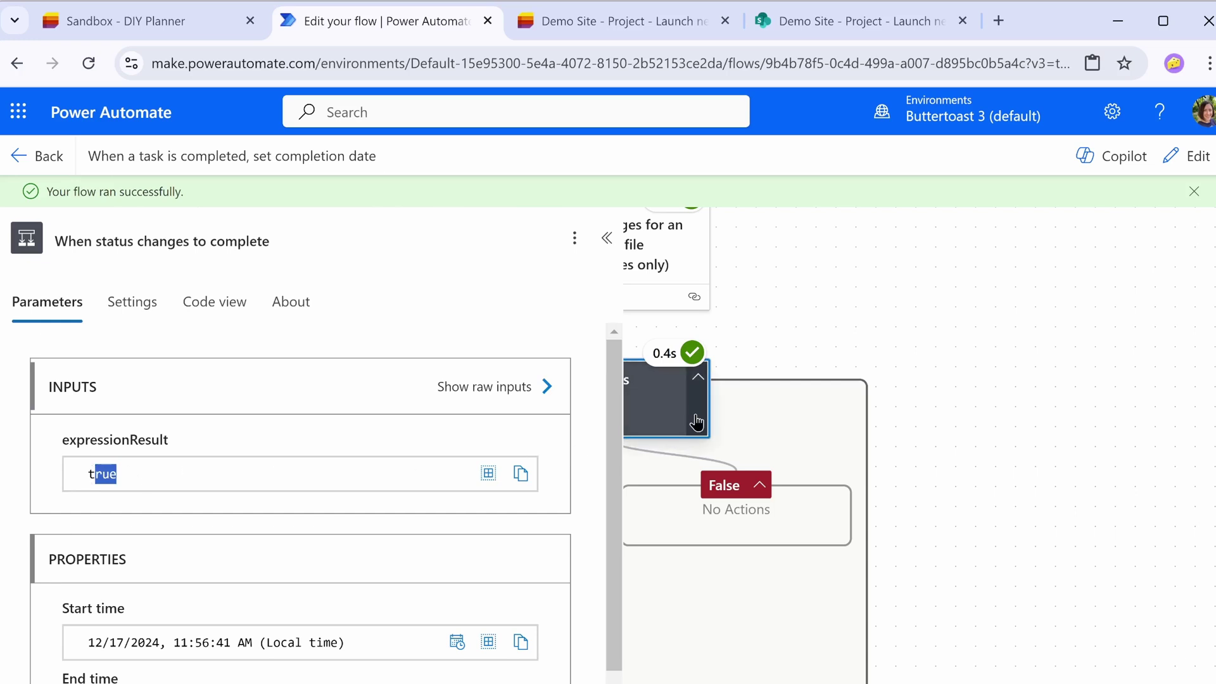
{"action": "left_click", "coordinate": [1032, 423]}
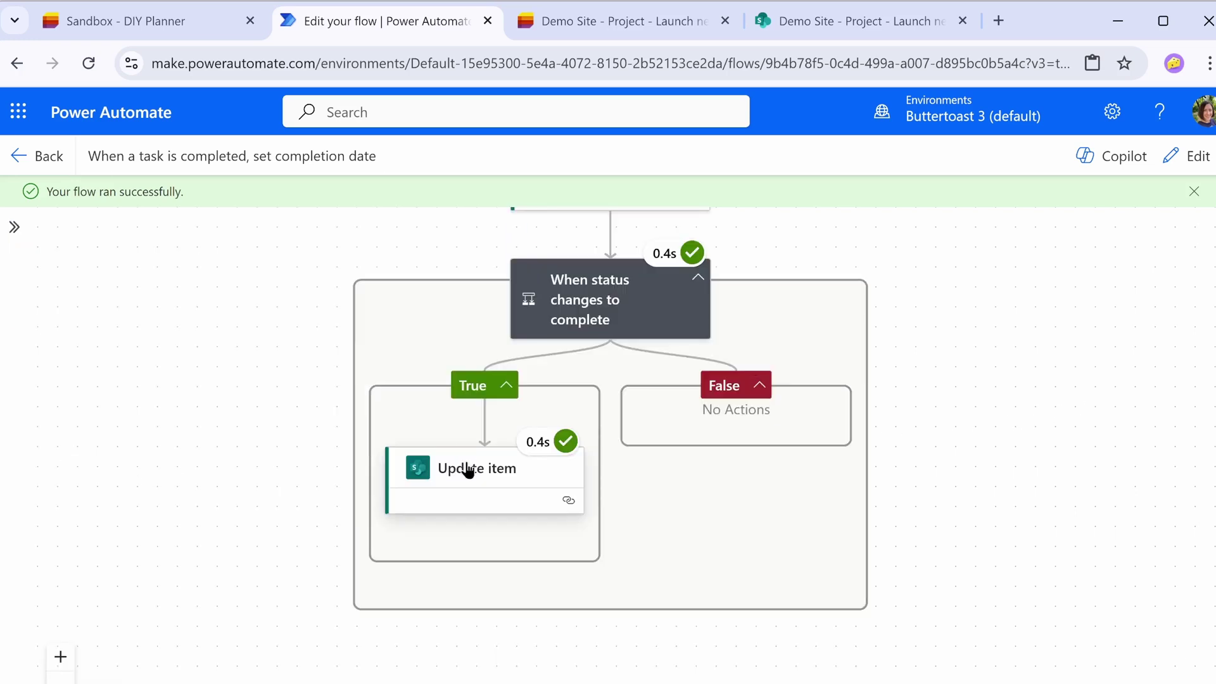
- Confirm the Update item action succeeded, then return to the project list
{"action": "left_click", "coordinate": [464, 472]}
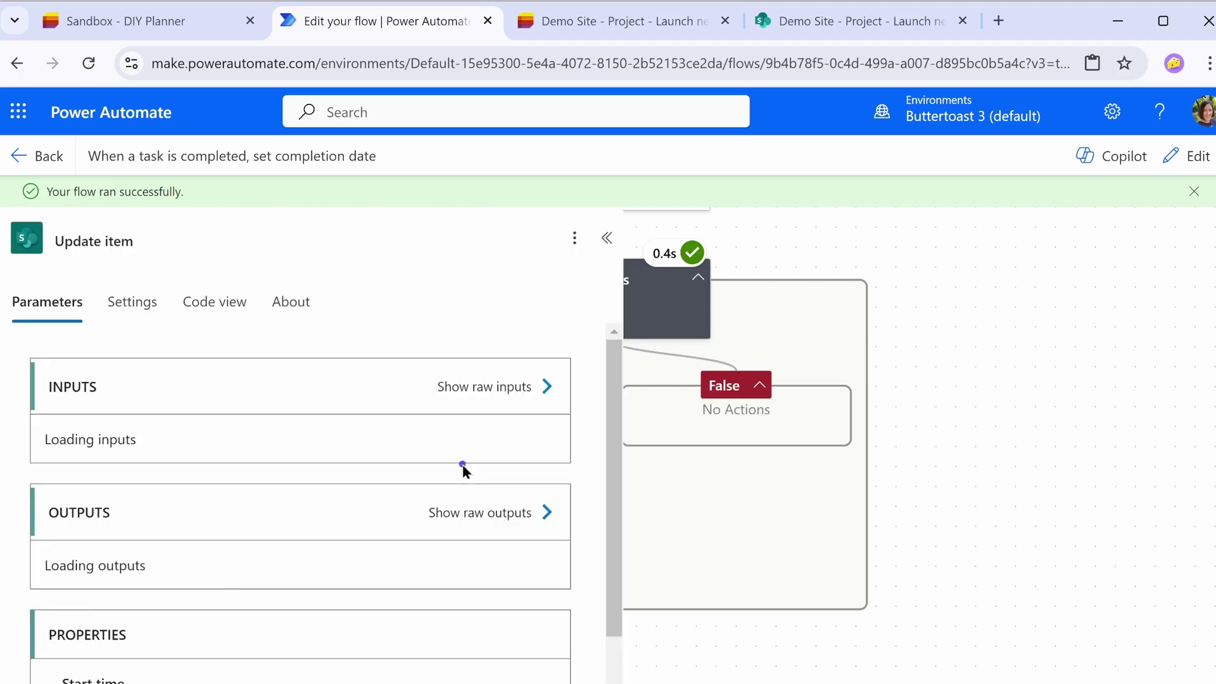
{"action": "left_click", "coordinate": [1046, 364]}
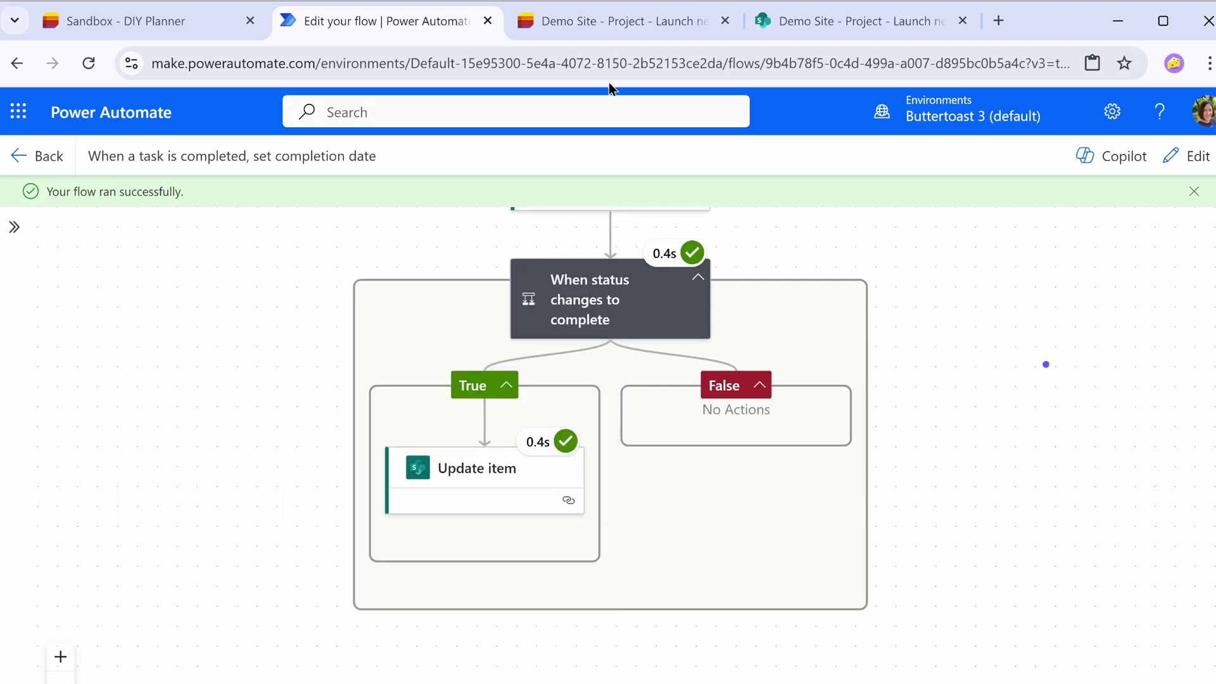
{"action": "left_click", "coordinate": [612, 19]}
- Reload the list and check Finalize restaurant concept shows 100% and Completed Date Time 12/17/2024 11:56 AM
{"action": "key", "text": "F5"}
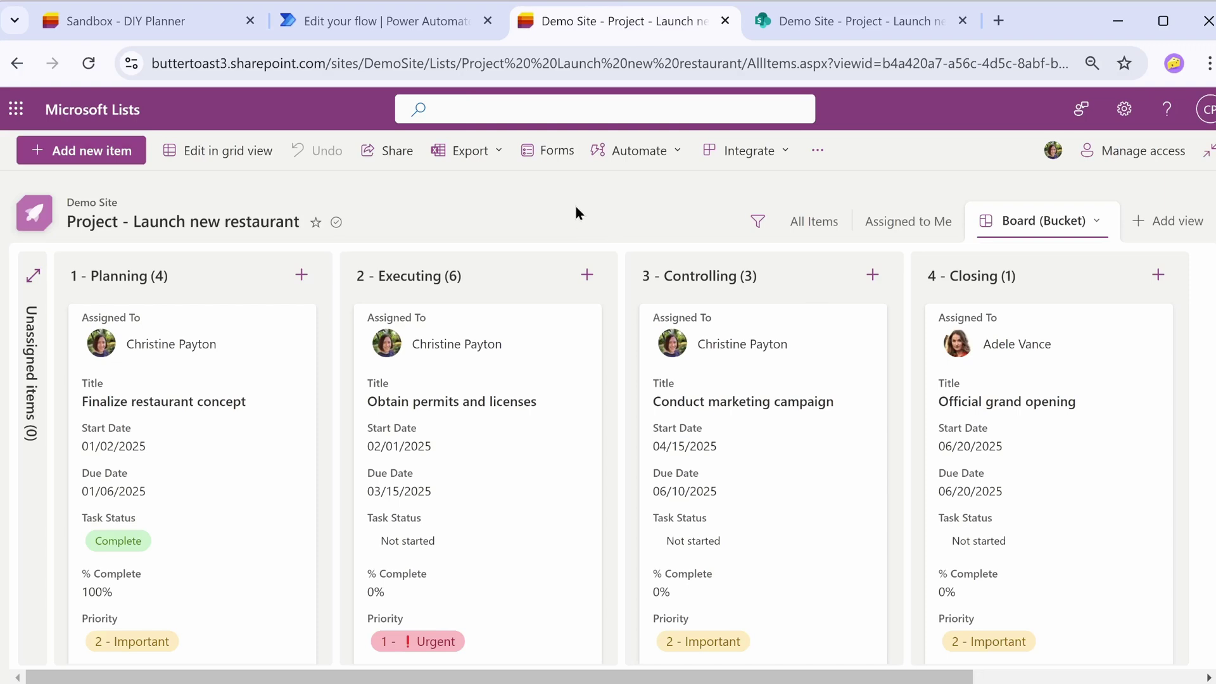
{"action": "scroll", "coordinate": [586, 323], "scroll_direction": "down", "scroll_amount": 2}
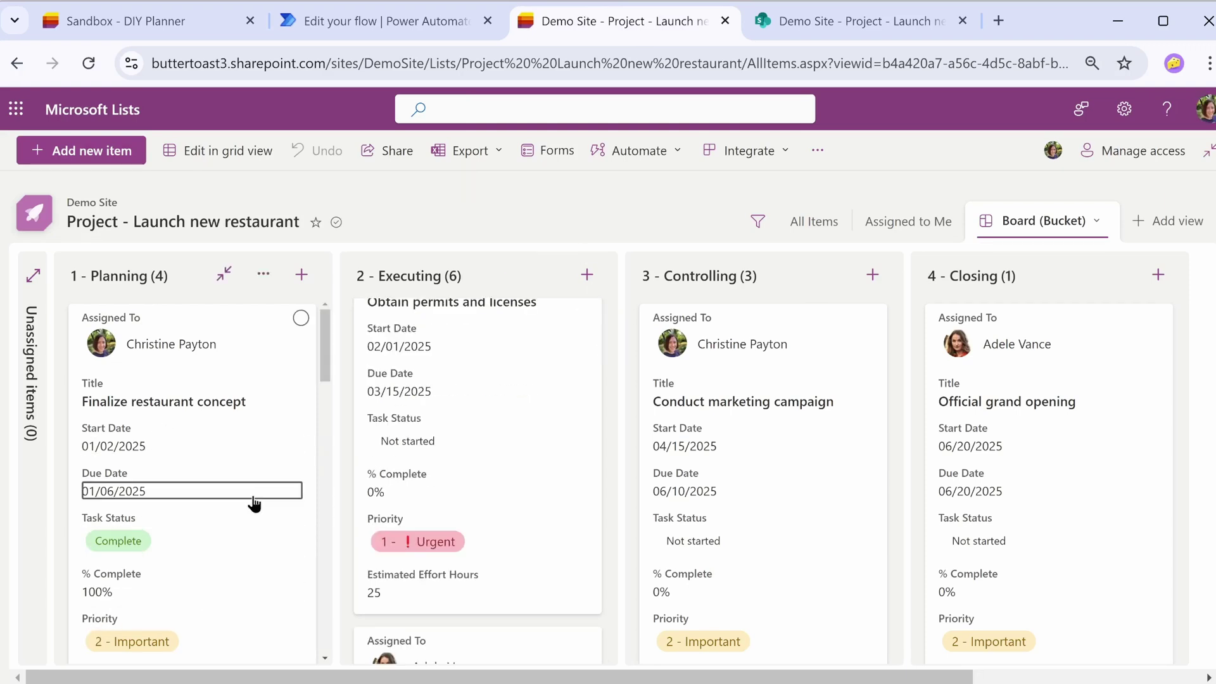
{"action": "scroll", "coordinate": [252, 502], "scroll_direction": "down", "scroll_amount": 3}
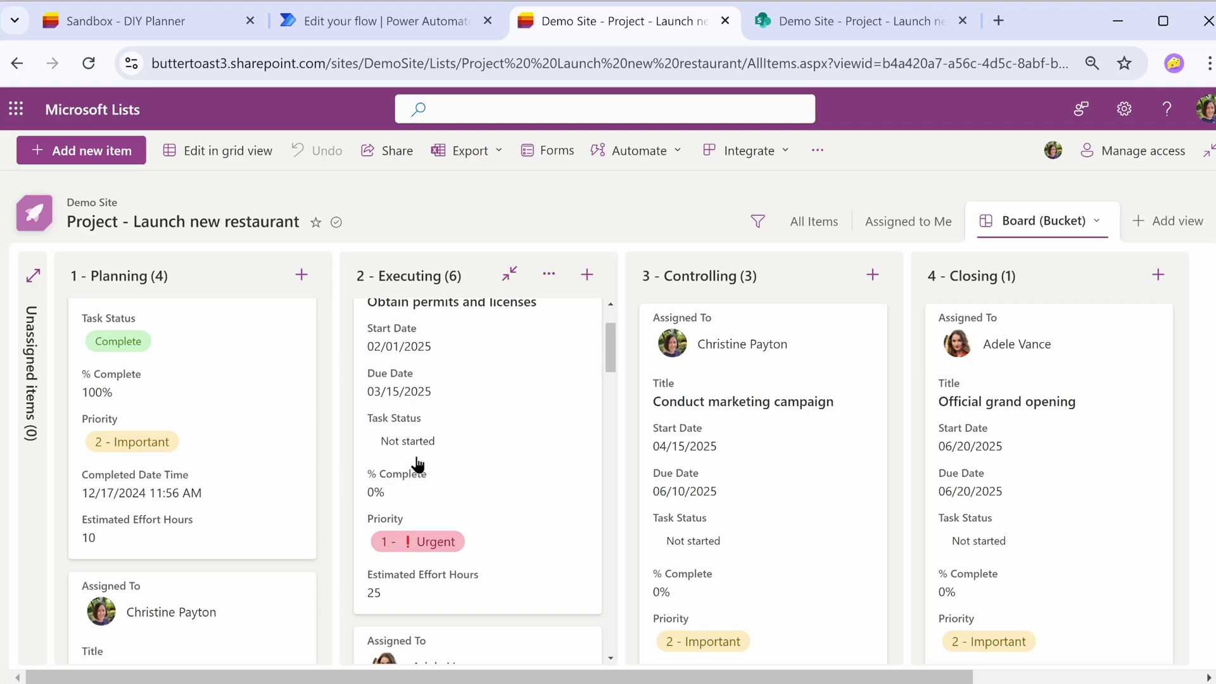
- Open the item trigger's settings in the flow
{"action": "left_click", "coordinate": [341, 22]}
{"action": "scroll", "coordinate": [923, 402], "scroll_direction": "up", "scroll_amount": 5}
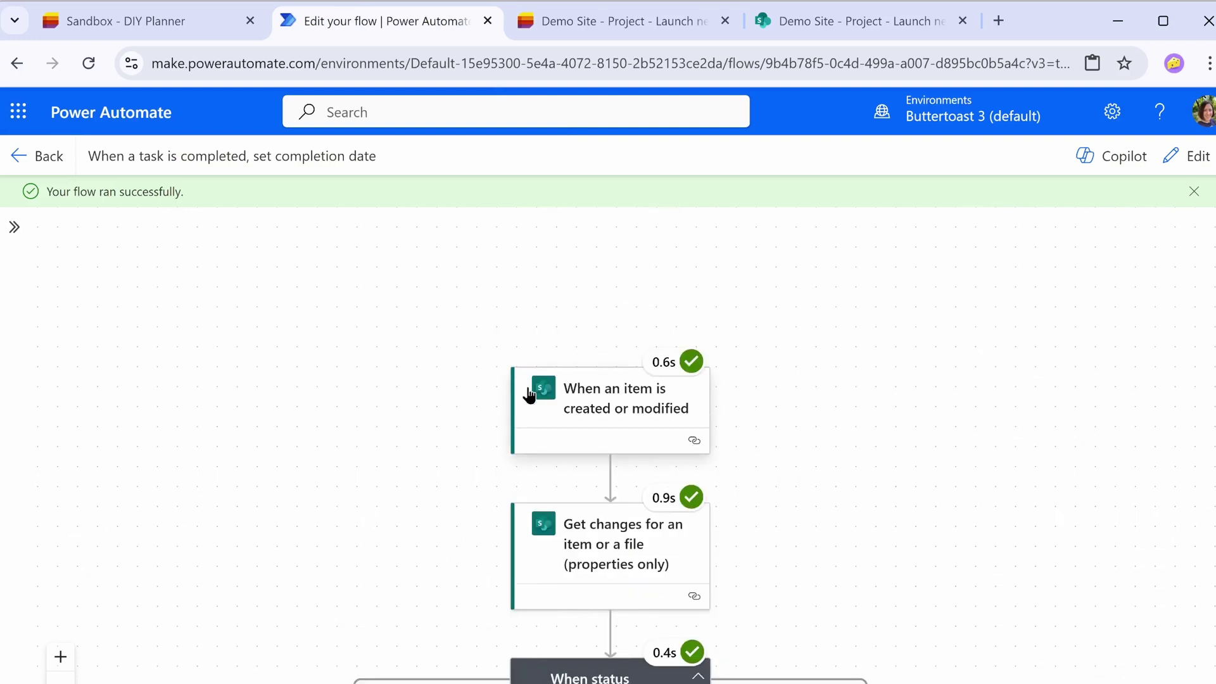
{"action": "left_click", "coordinate": [530, 394]}
{"action": "left_click", "coordinate": [132, 306]}
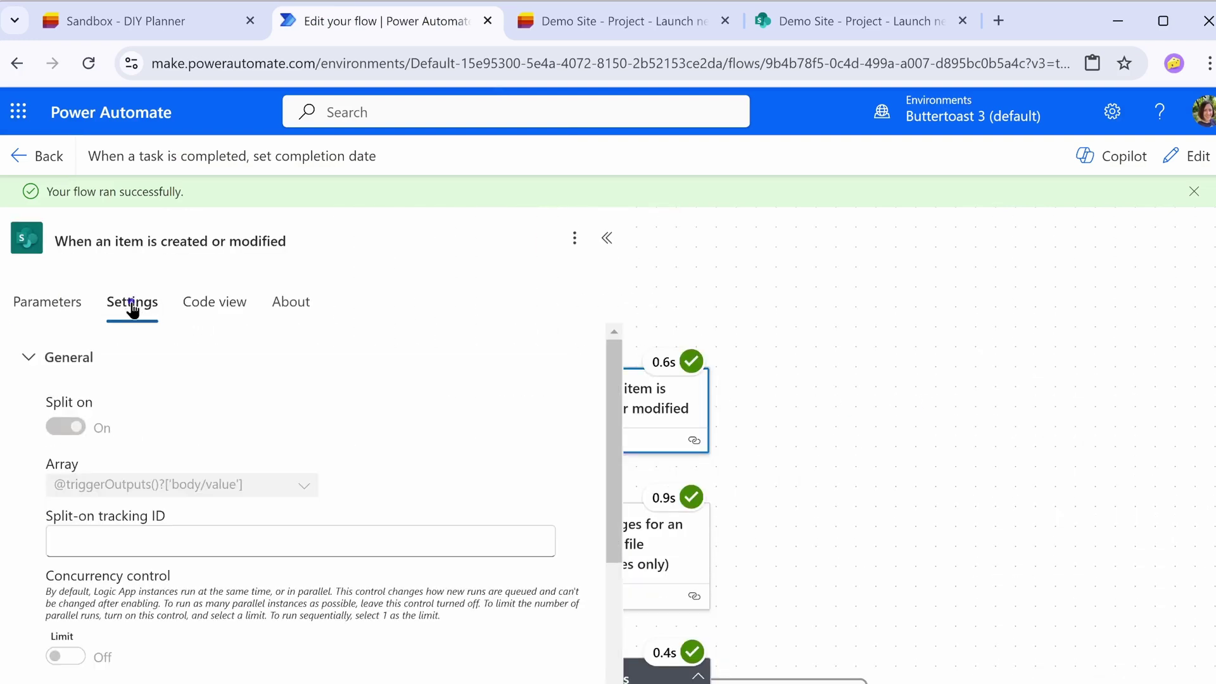
{"action": "scroll", "coordinate": [485, 363], "scroll_direction": "down", "scroll_amount": 6}
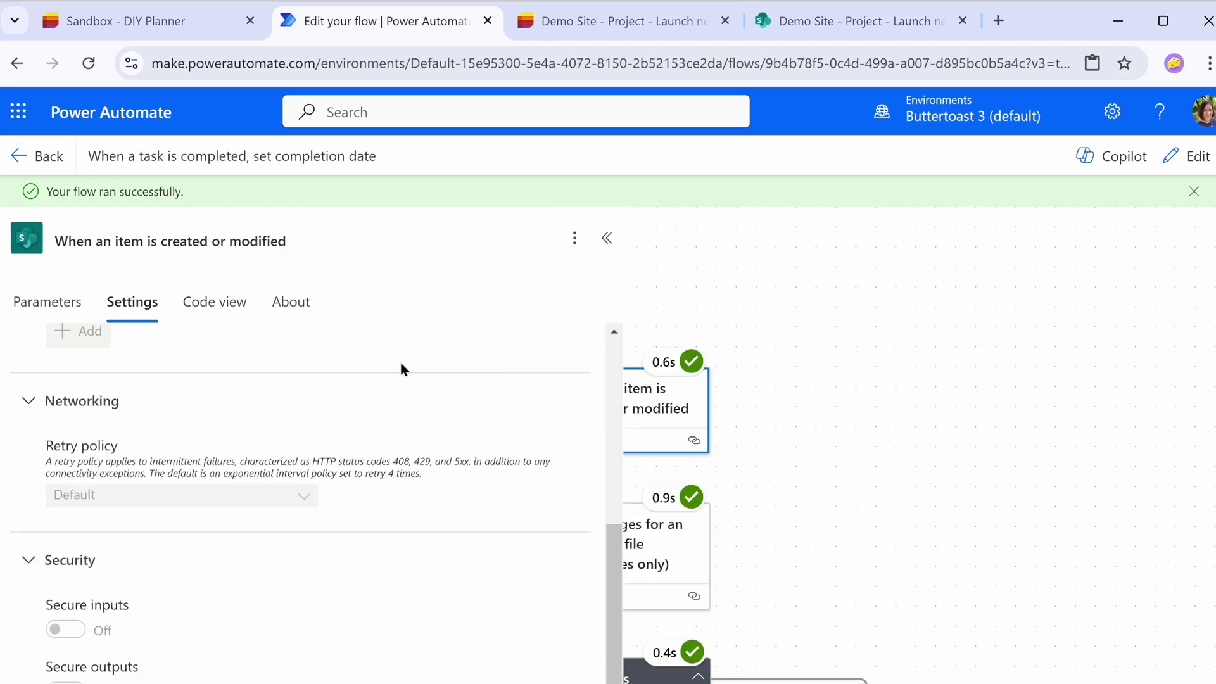
{"action": "scroll", "coordinate": [108, 455], "scroll_direction": "up", "scroll_amount": 2}
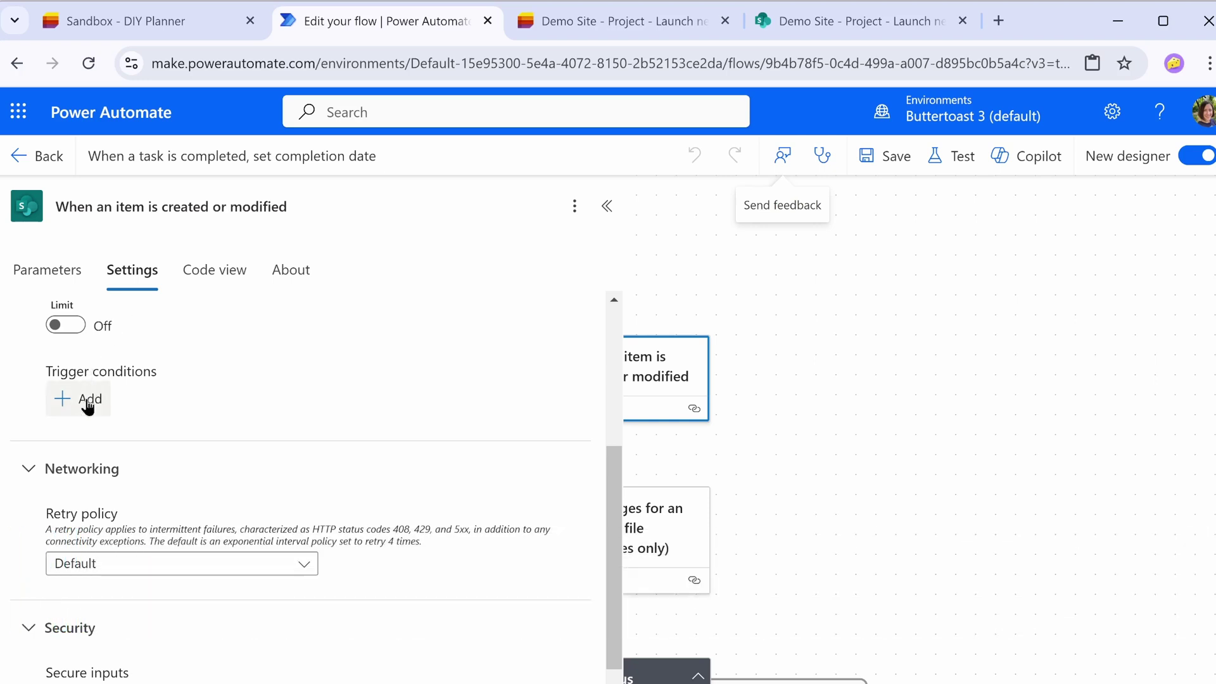
{"action": "left_click", "coordinate": [84, 401]}
{"action": "left_click", "coordinate": [317, 436]}
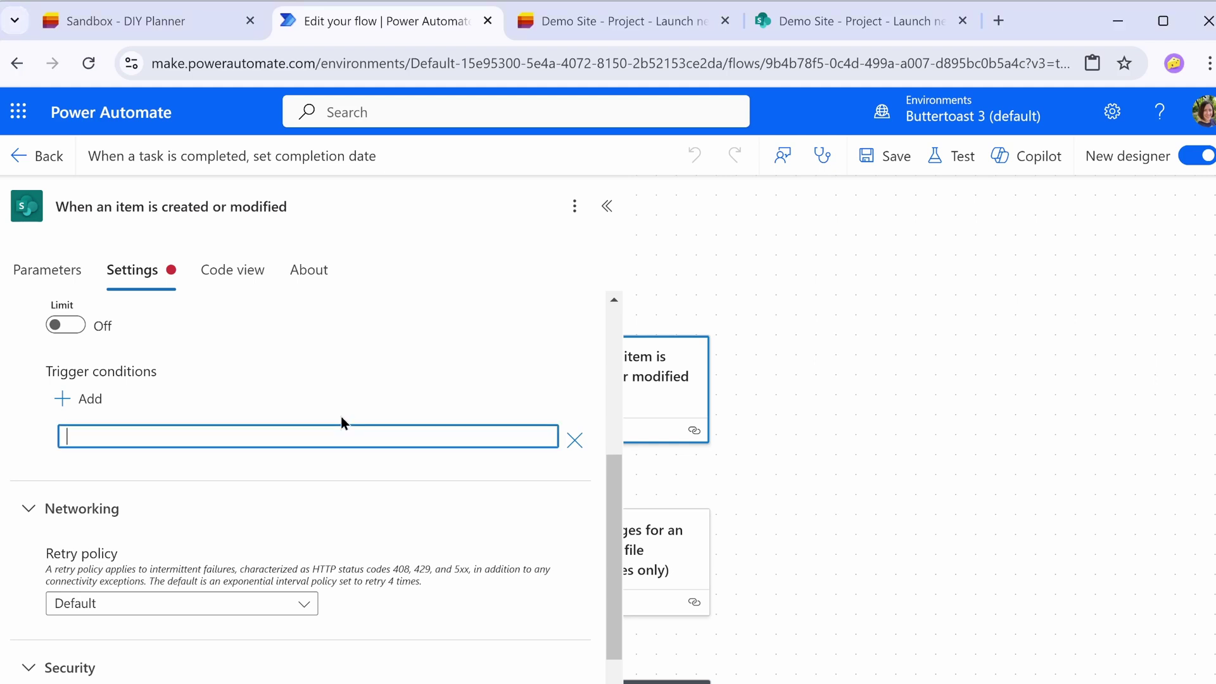
{"action": "type", "text": "@equal"}
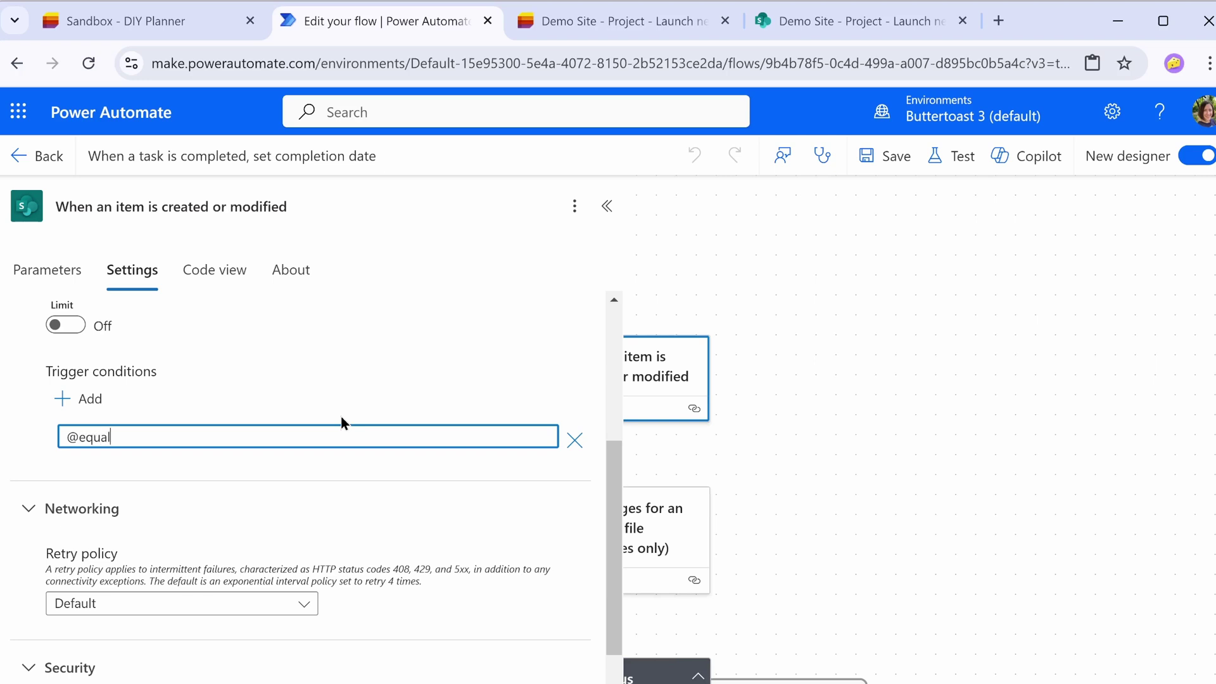
{"action": "type", "text": "s(triggerBody()?["}
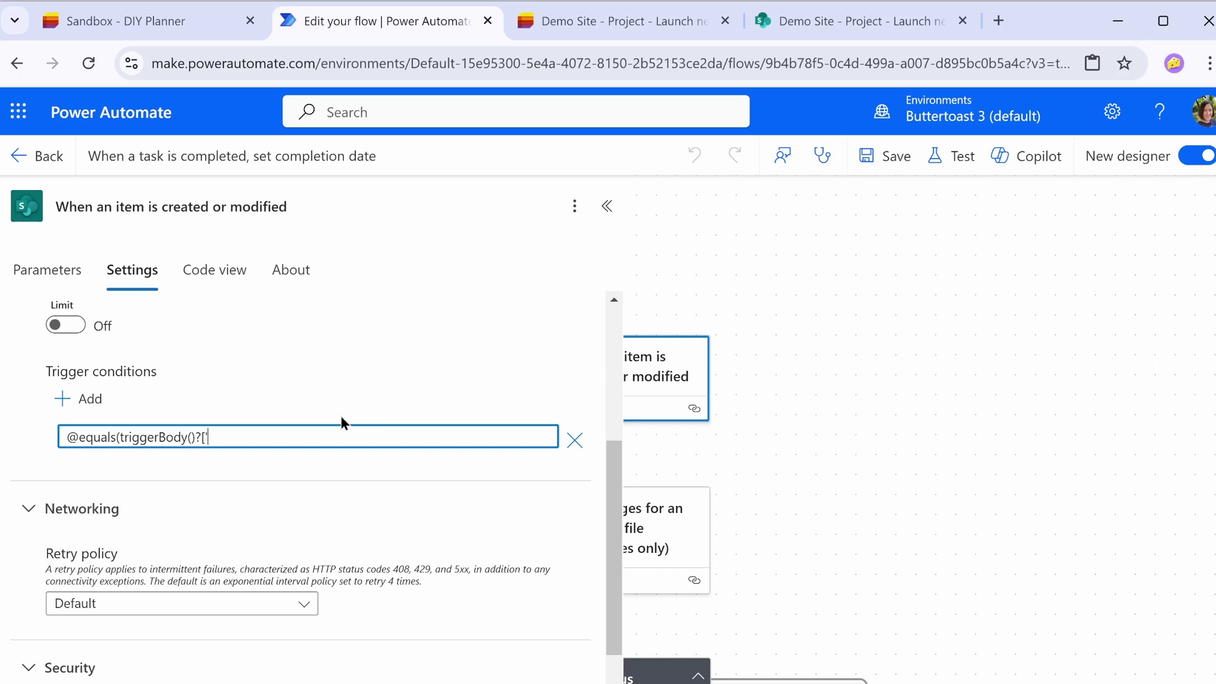
- Open the Task Status column's settings from the list settings page
{"action": "left_click", "coordinate": [608, 21]}
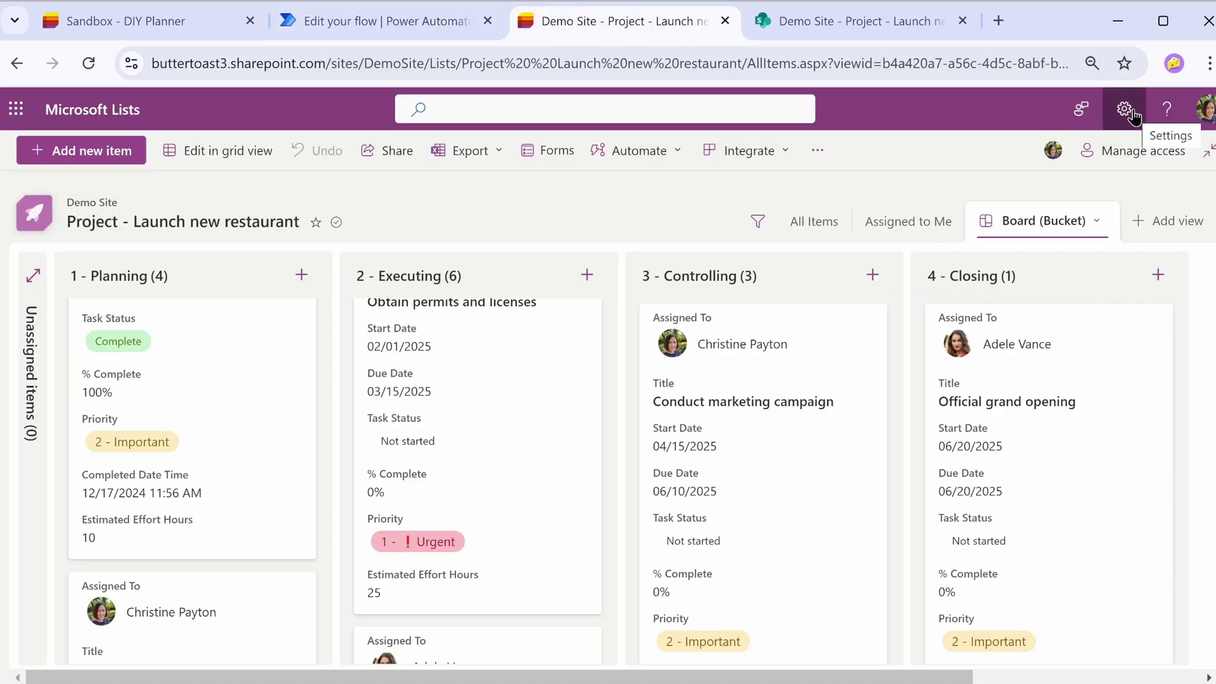
{"action": "left_click", "coordinate": [1126, 109]}
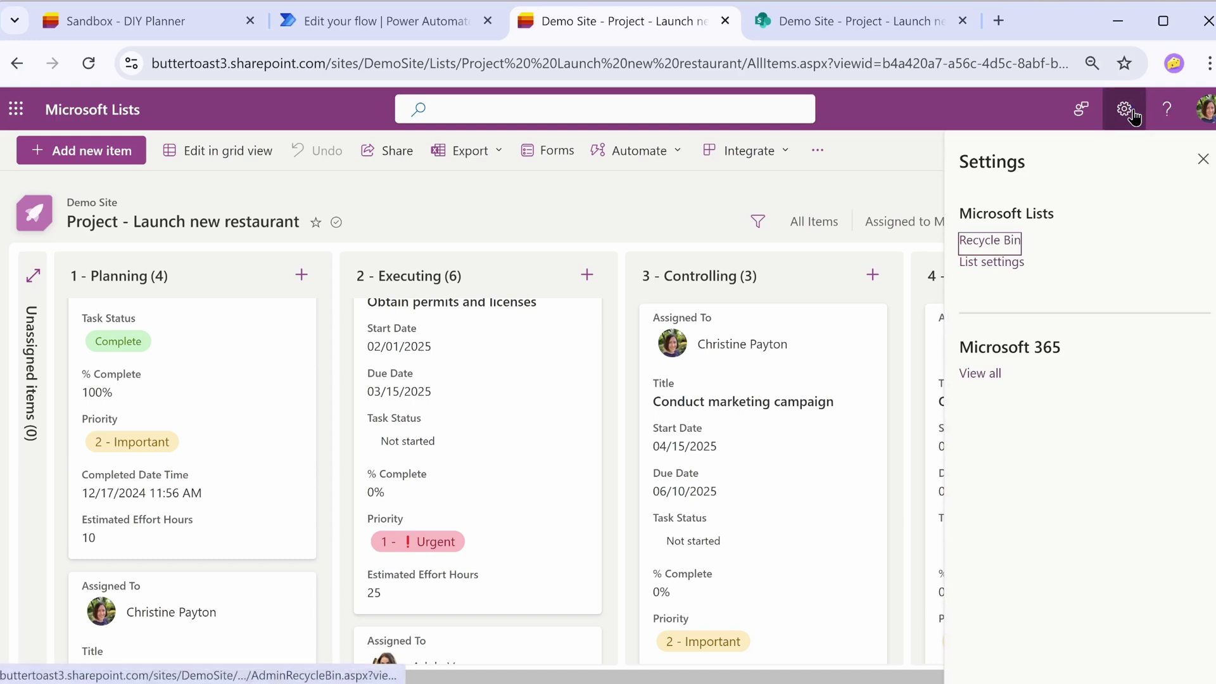
{"action": "left_click", "coordinate": [992, 264]}
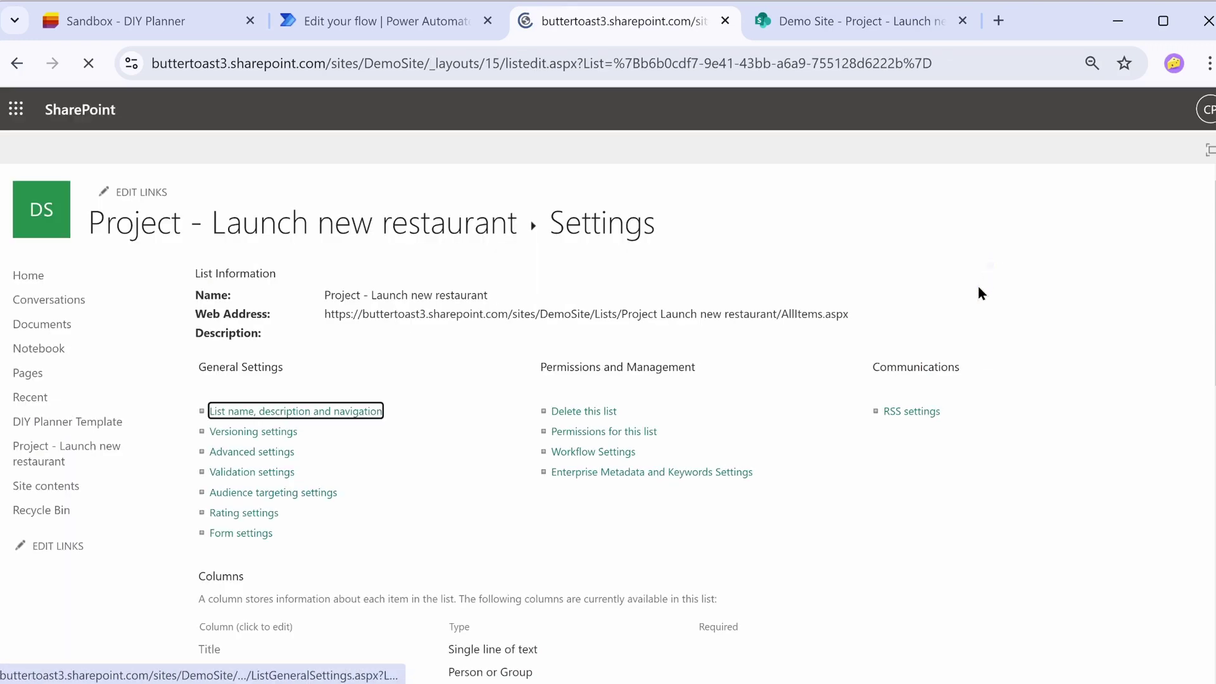
{"action": "scroll", "coordinate": [460, 262], "scroll_direction": "down", "scroll_amount": 5}
{"action": "scroll", "coordinate": [454, 263], "scroll_direction": "down", "scroll_amount": 2}
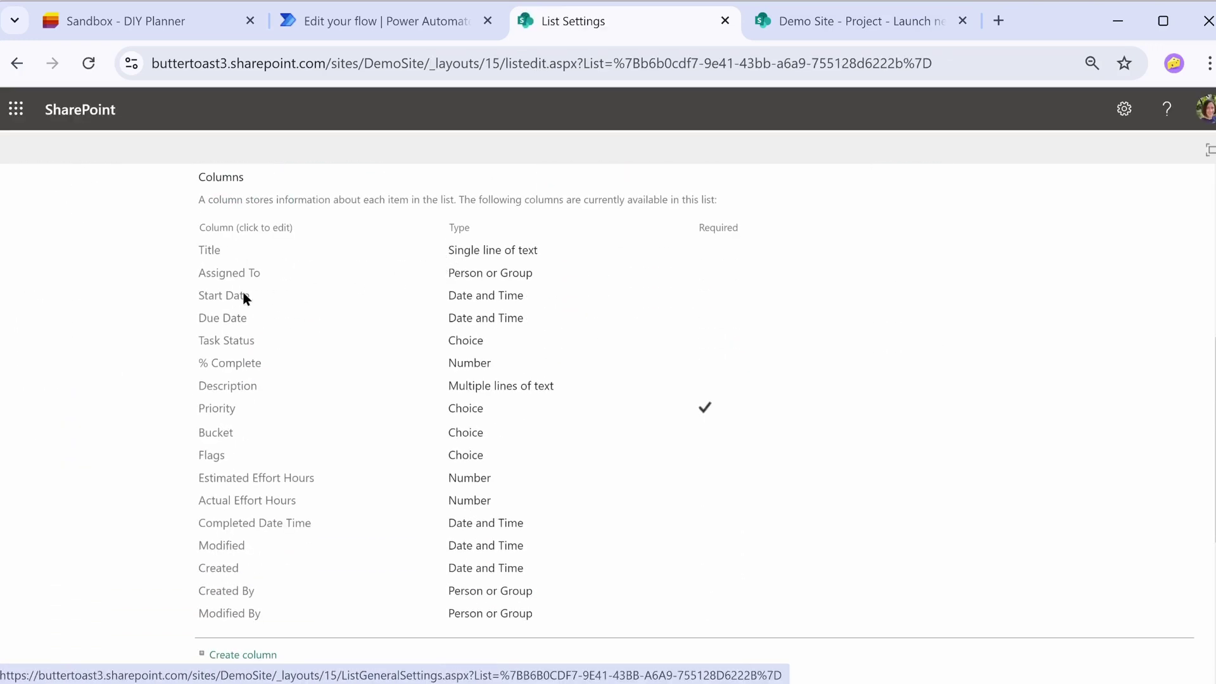
{"action": "left_click", "coordinate": [219, 342]}
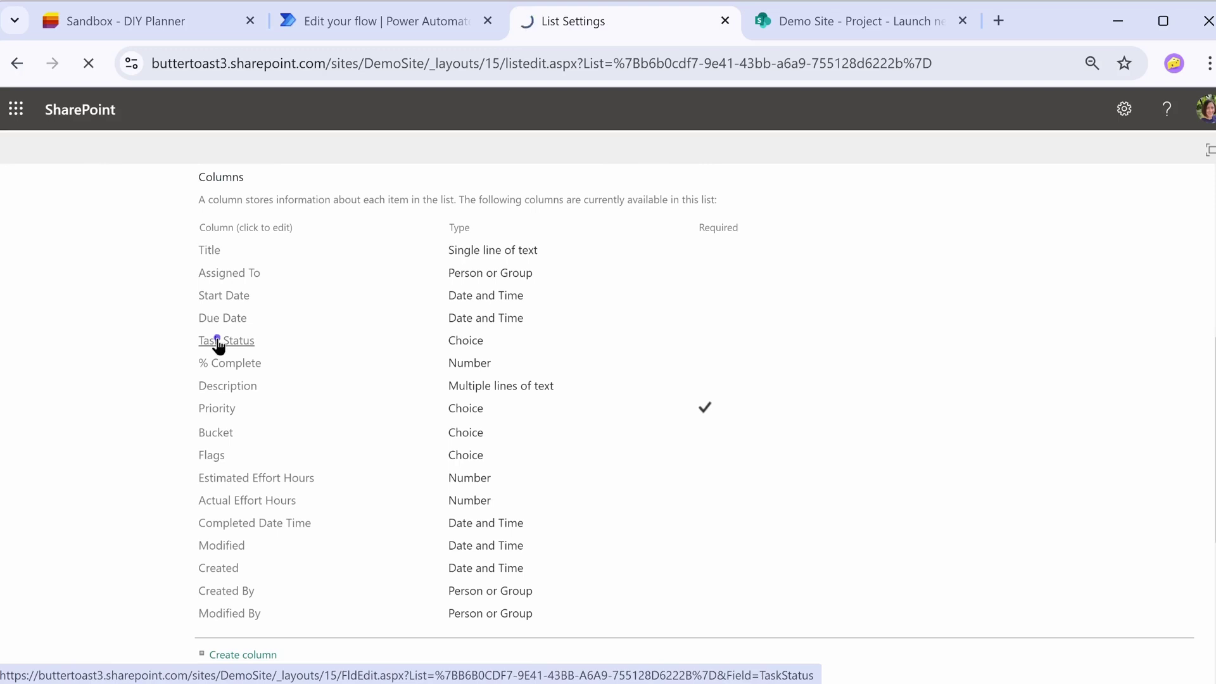
- Select the internal name TaskStatus in the page address and return to the flow
{"action": "left_click", "coordinate": [996, 63]}
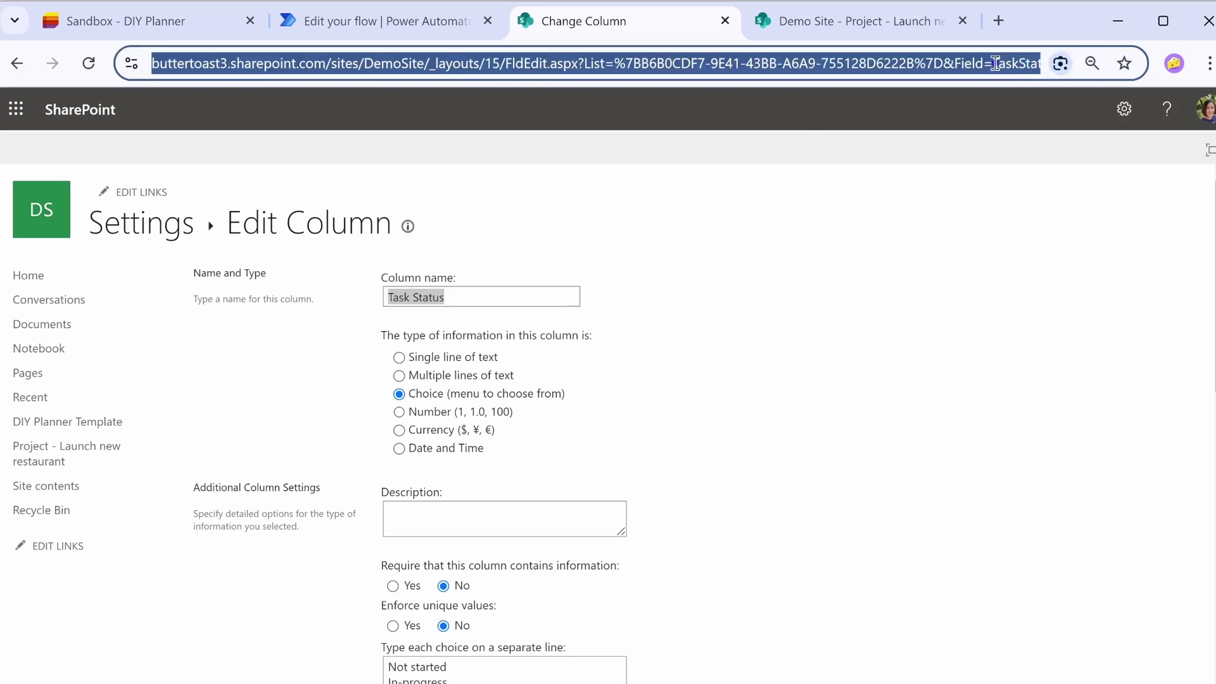
{"action": "left_click", "coordinate": [998, 63]}
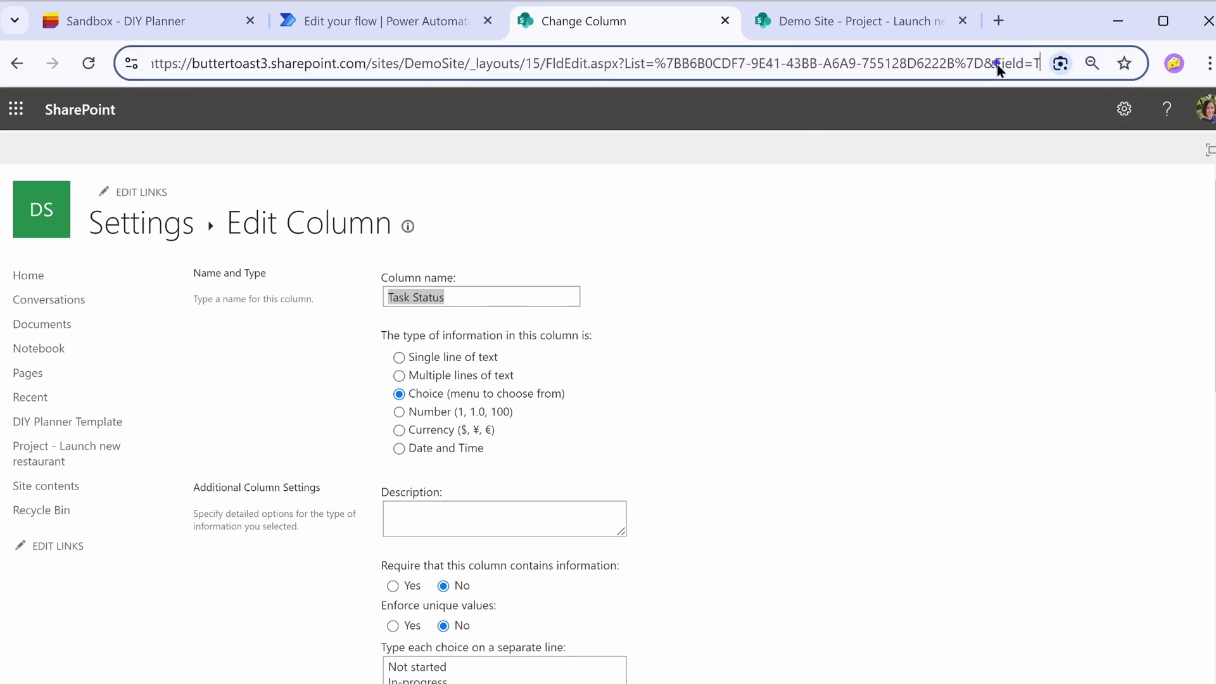
{"action": "double_click", "coordinate": [1033, 63]}
{"action": "key", "text": "ctrl+c"}
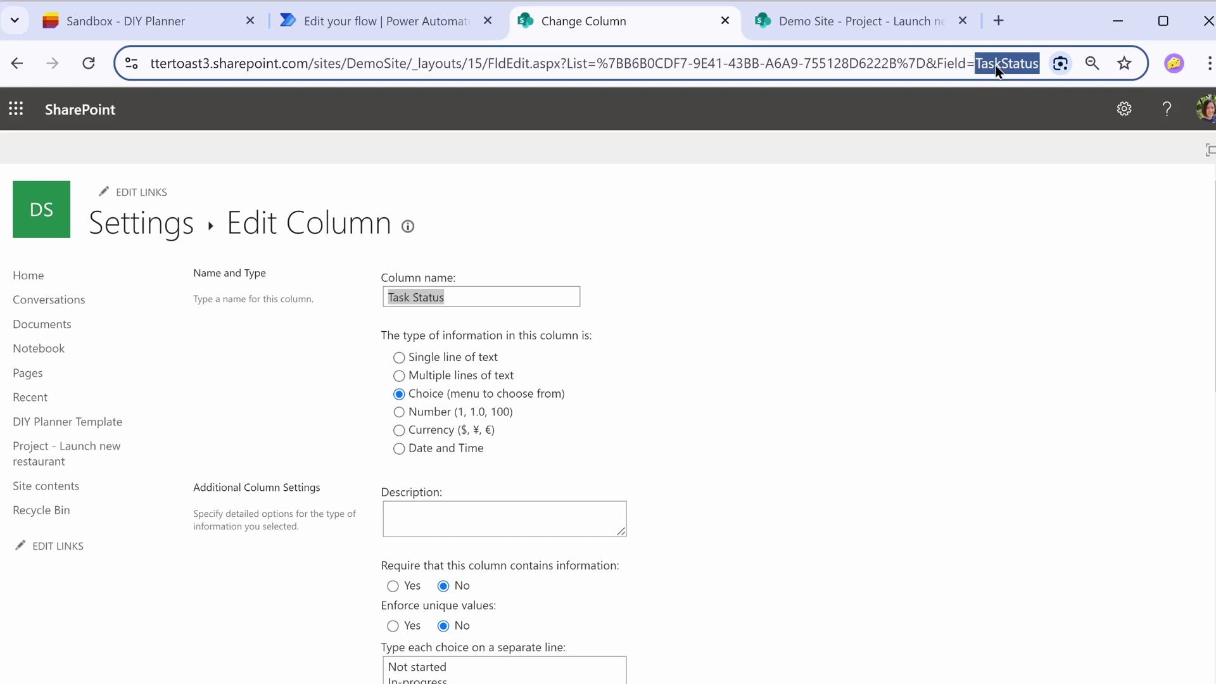
{"action": "key", "text": "ctrl+shift+Tab"}
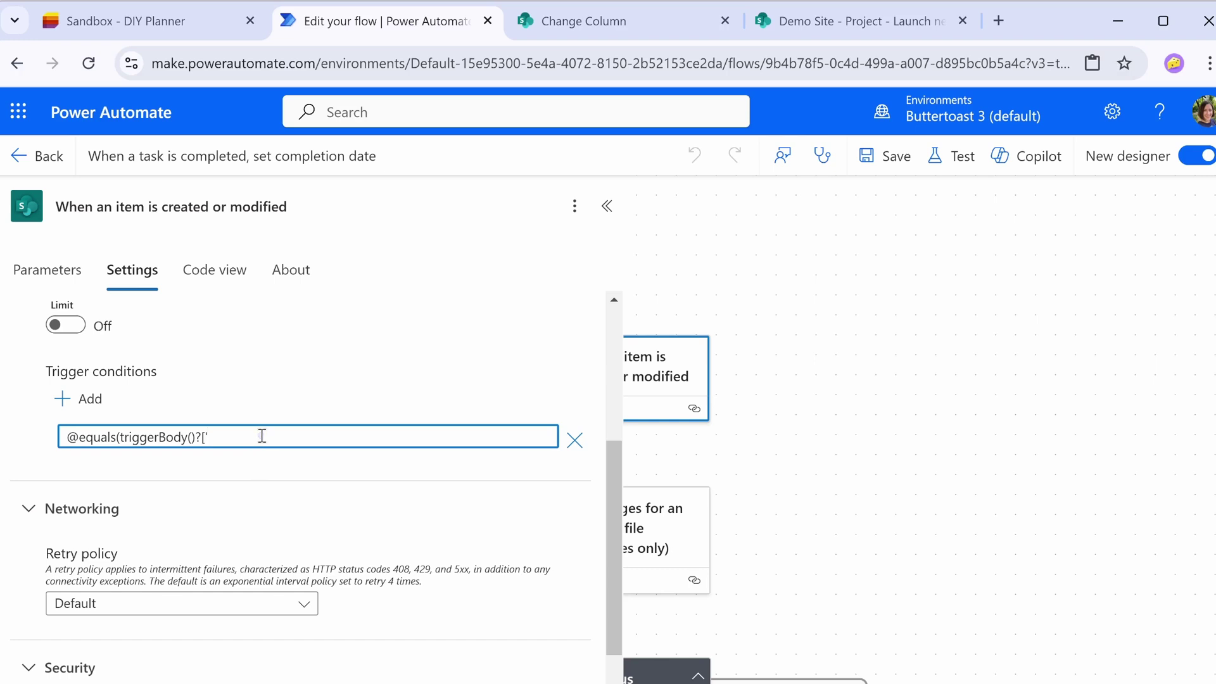
{"action": "key", "text": "ctrl+v"}
{"action": "type", "text": "']?['Val"}
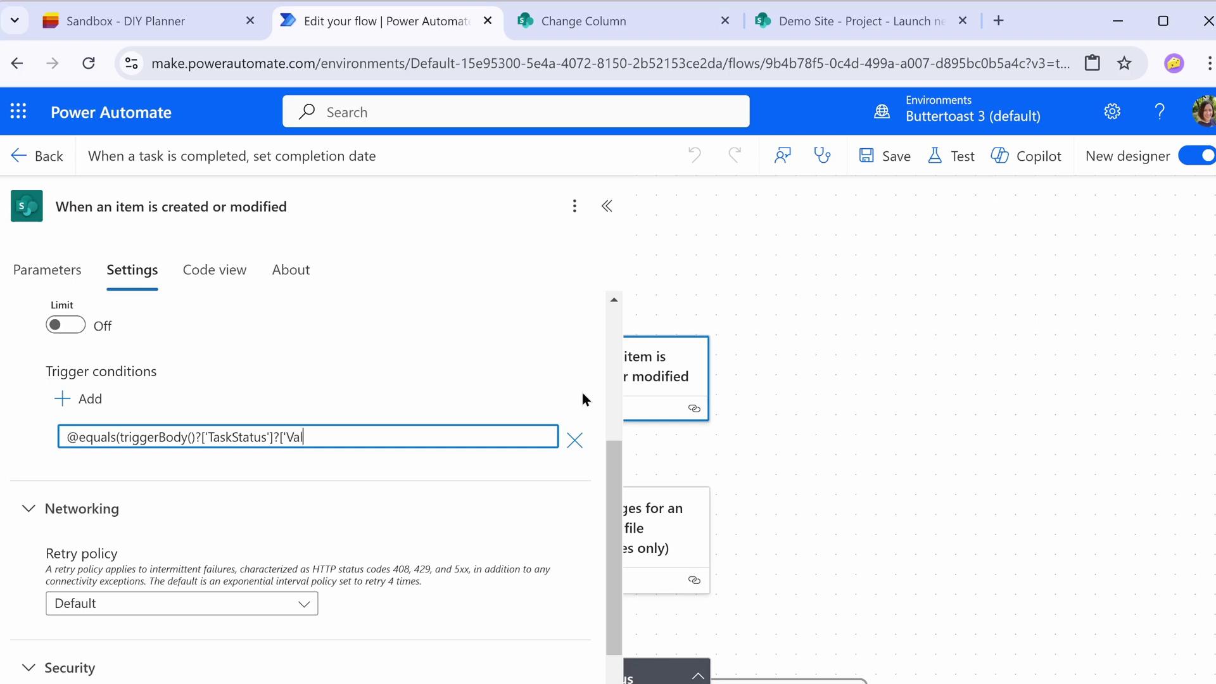
{"action": "type", "text": "ue'],"}
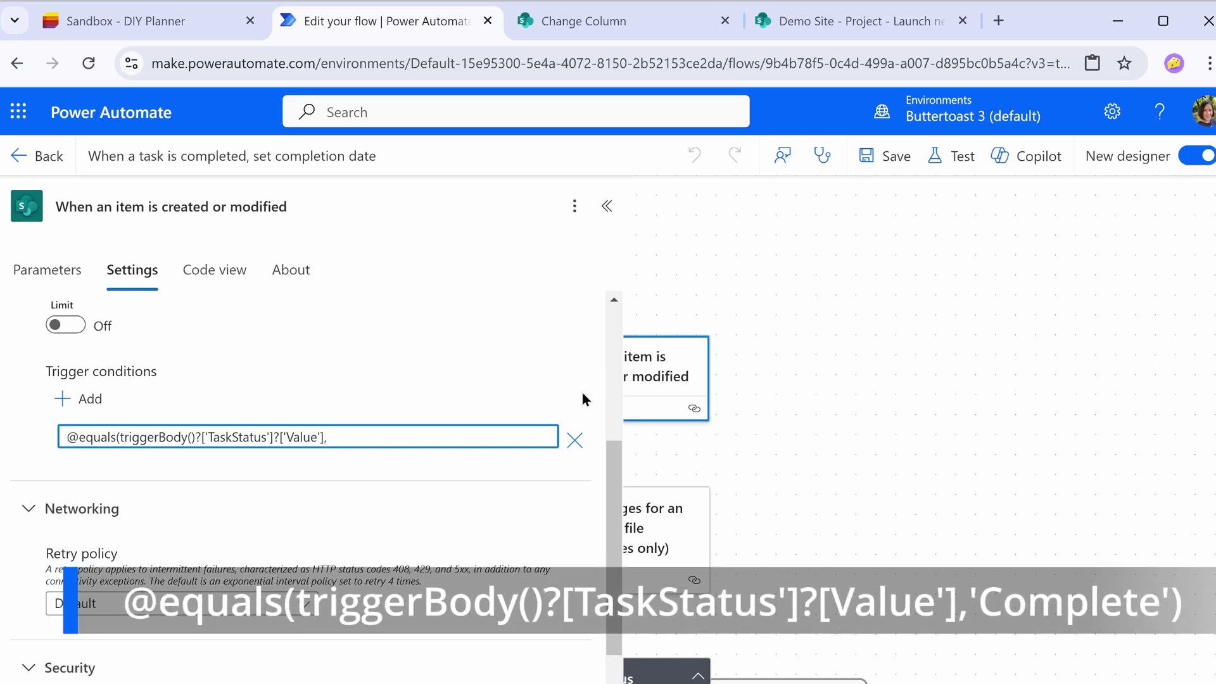
{"action": "type", "text": "Complete')"}
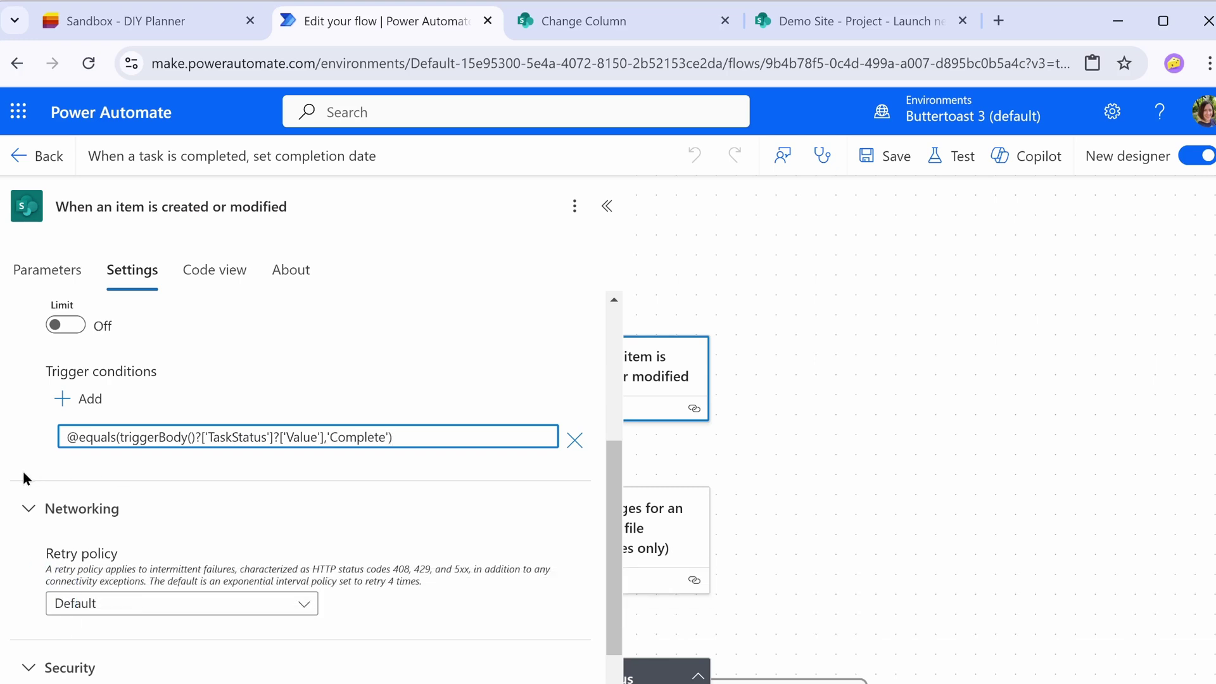
{"action": "left_click", "coordinate": [616, 473]}
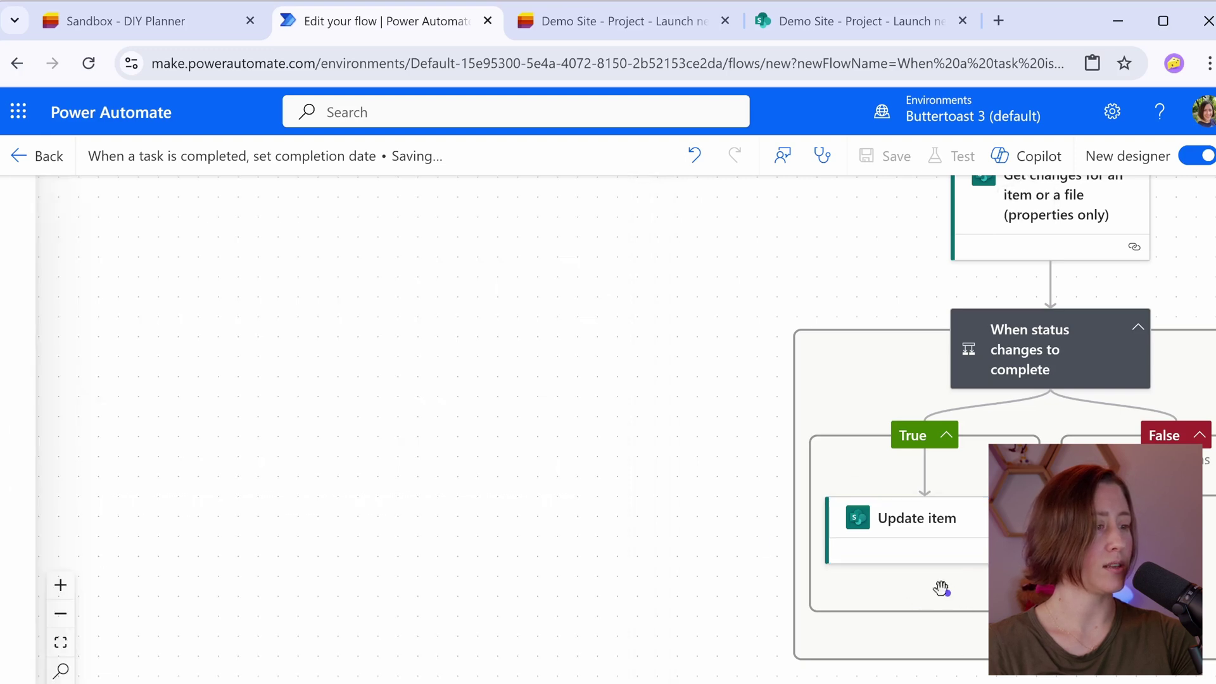
- Add a Teams Post message in a chat or channel action after Update item
{"action": "left_click", "coordinate": [925, 535]}
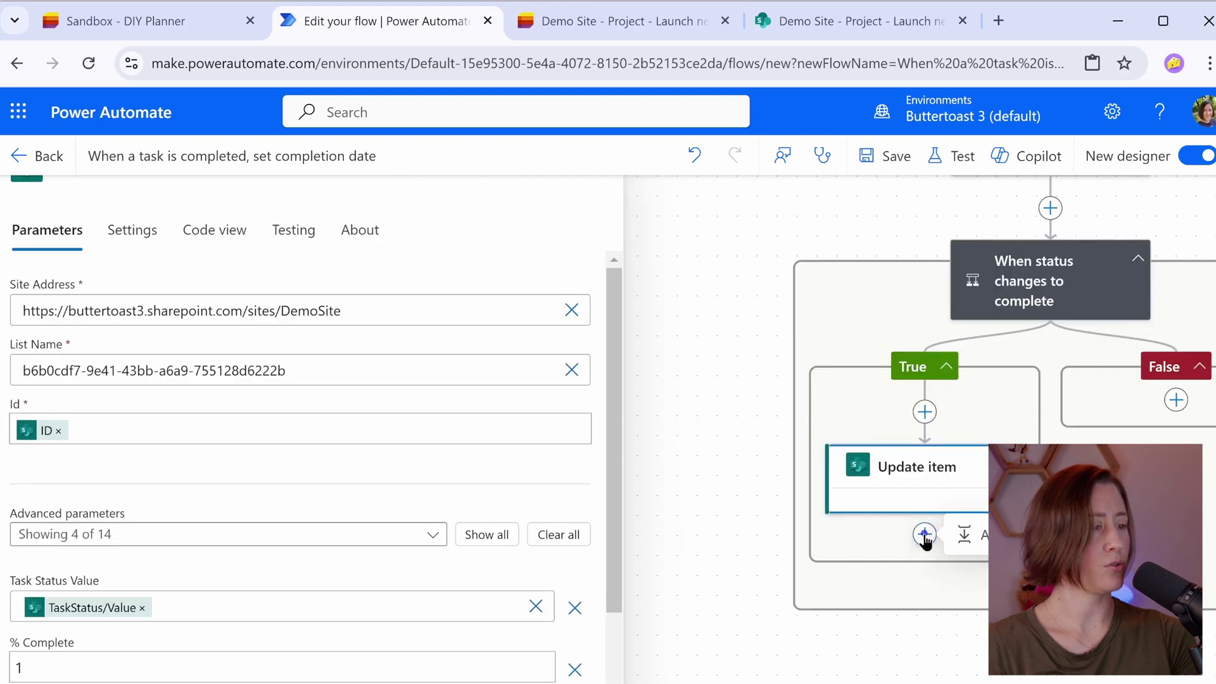
{"action": "left_click", "coordinate": [964, 535]}
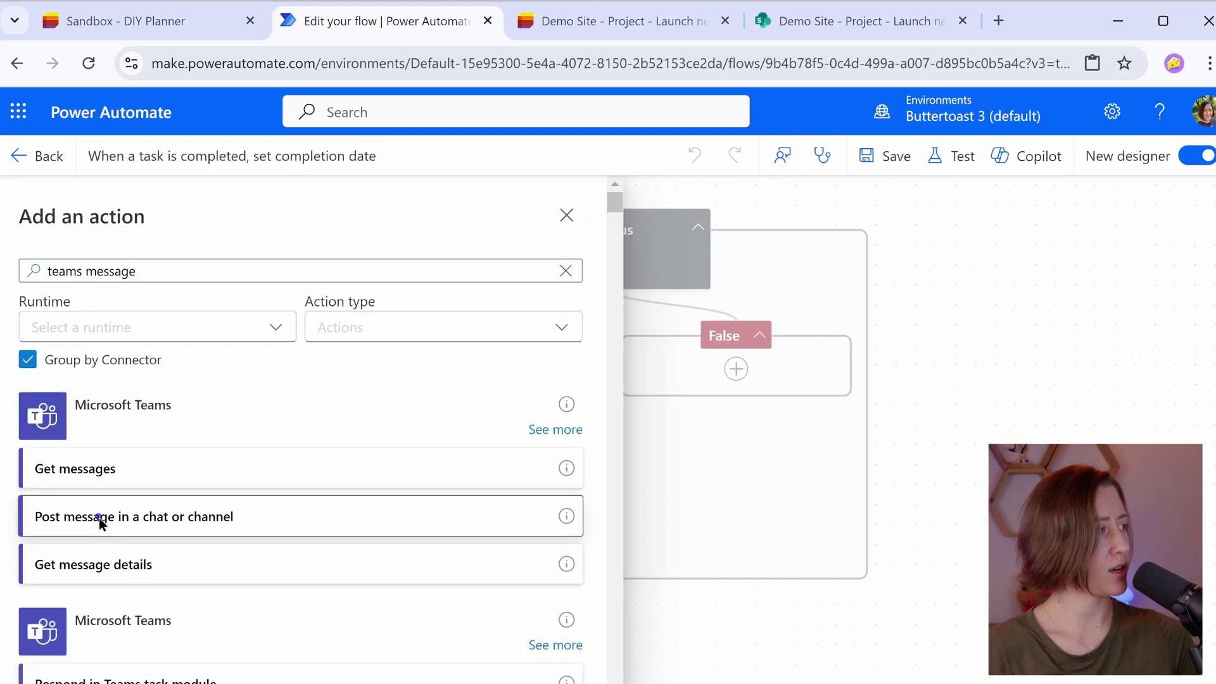
{"action": "left_click", "coordinate": [100, 519]}
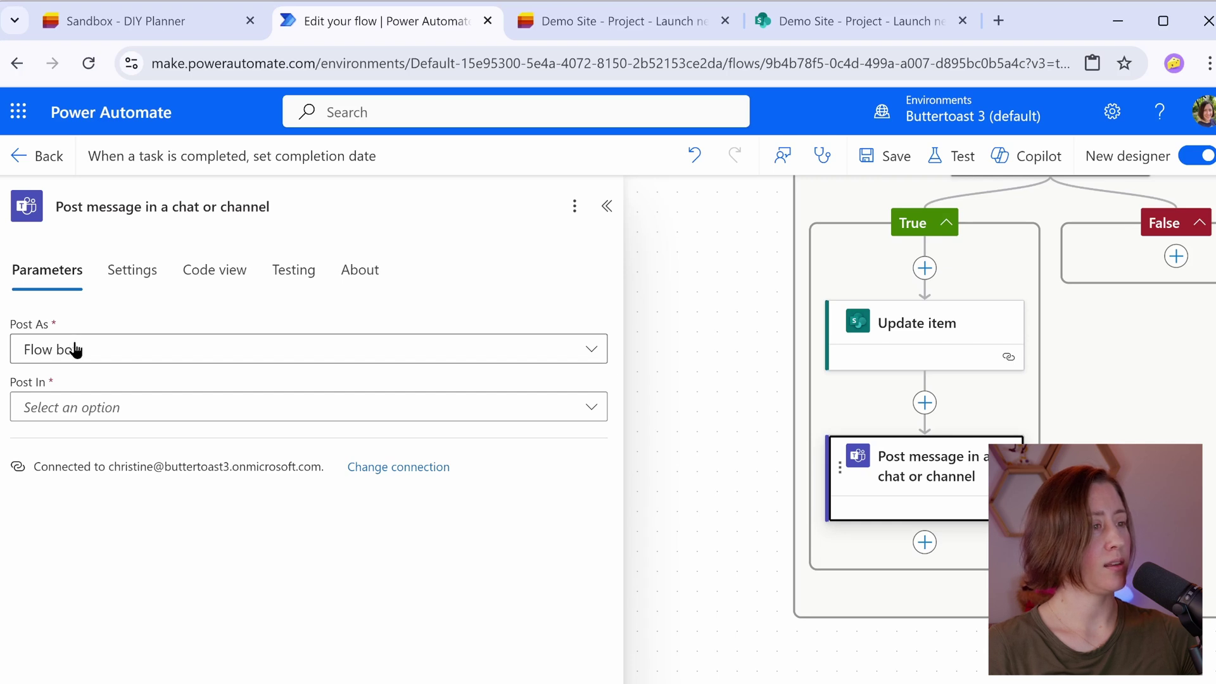
{"action": "left_click", "coordinate": [74, 402]}
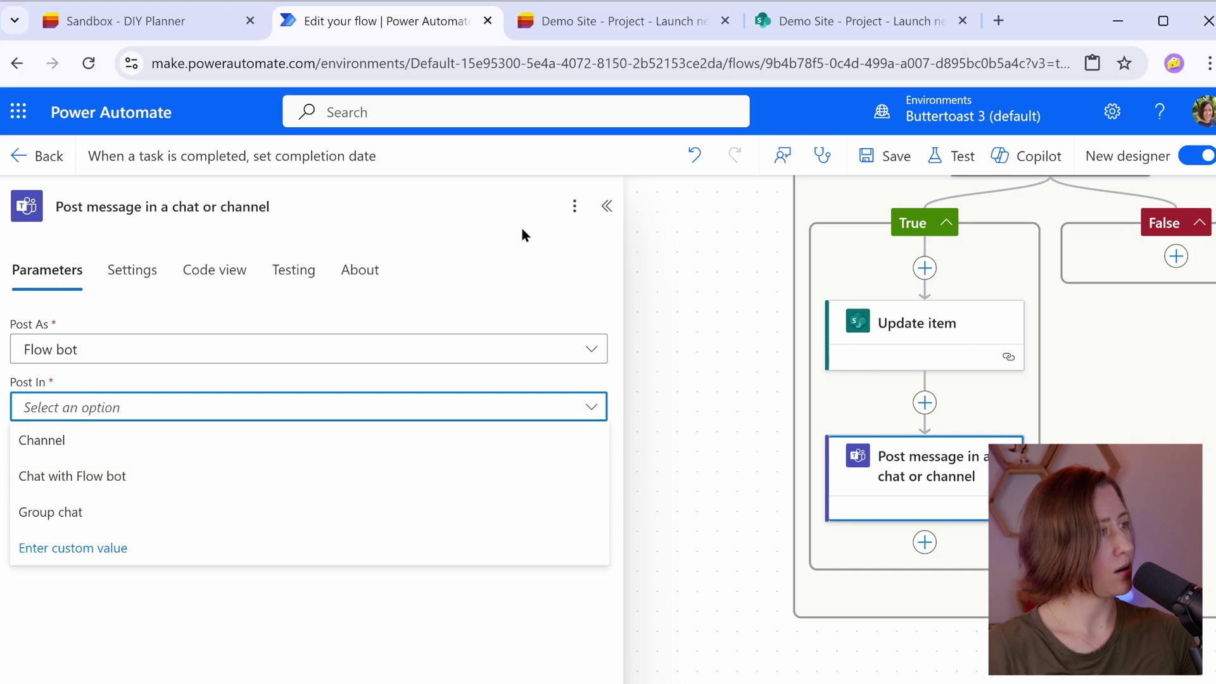
- Browse email actions for a further step, then close the picker without adding one
{"action": "left_click", "coordinate": [925, 542]}
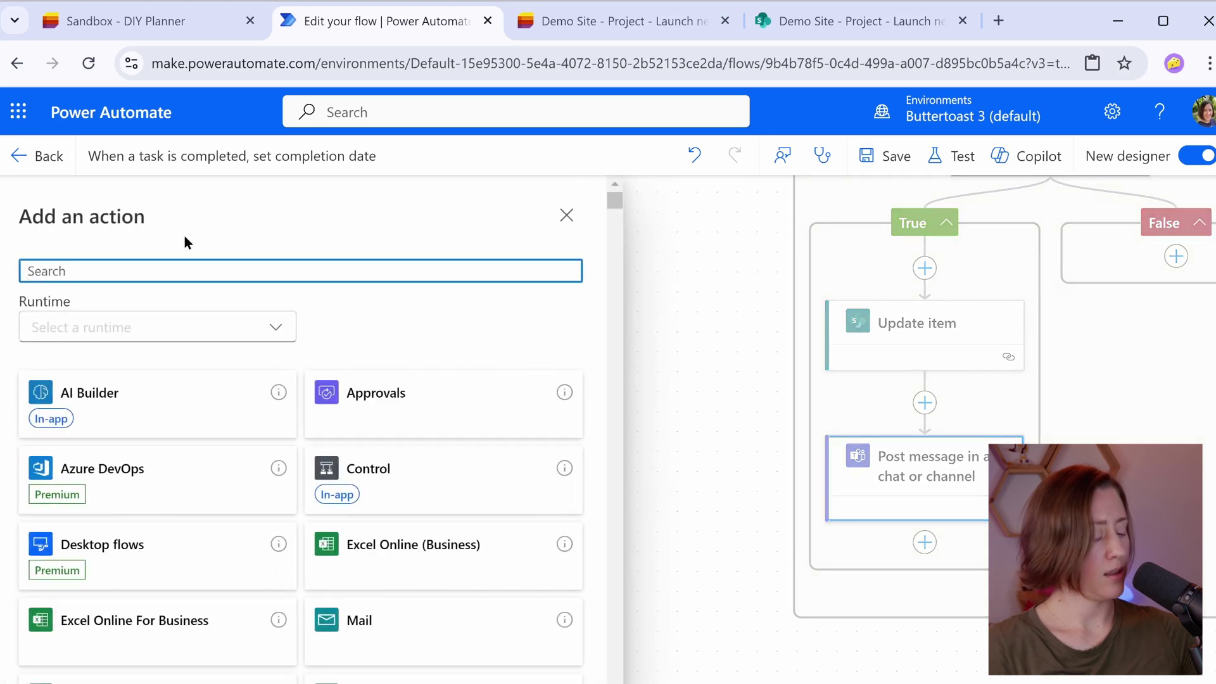
{"action": "type", "text": "email"}
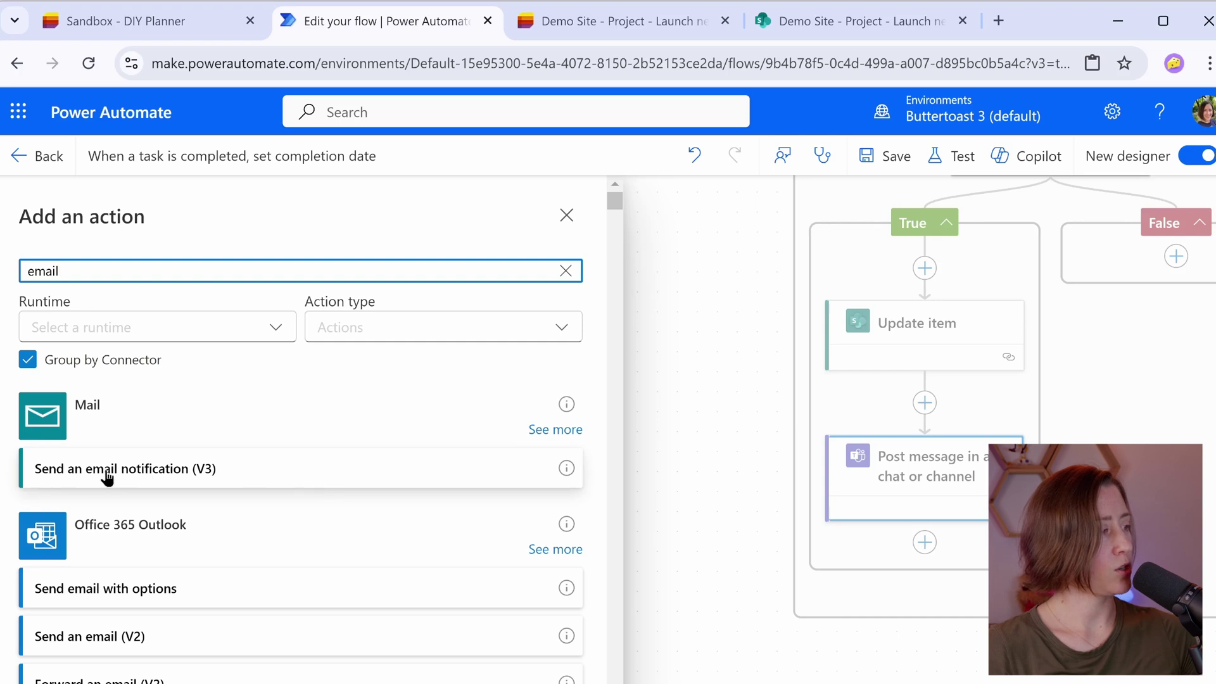
{"action": "scroll", "coordinate": [330, 485], "scroll_direction": "down", "scroll_amount": 3}
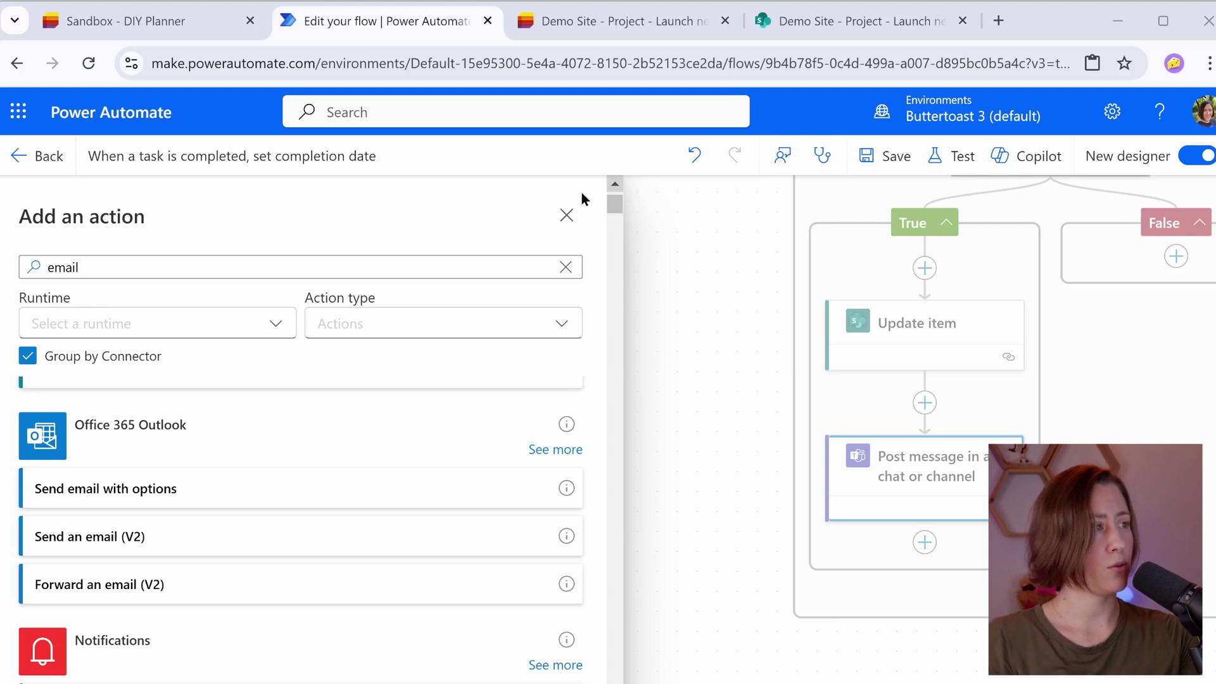
{"action": "left_click", "coordinate": [566, 215]}
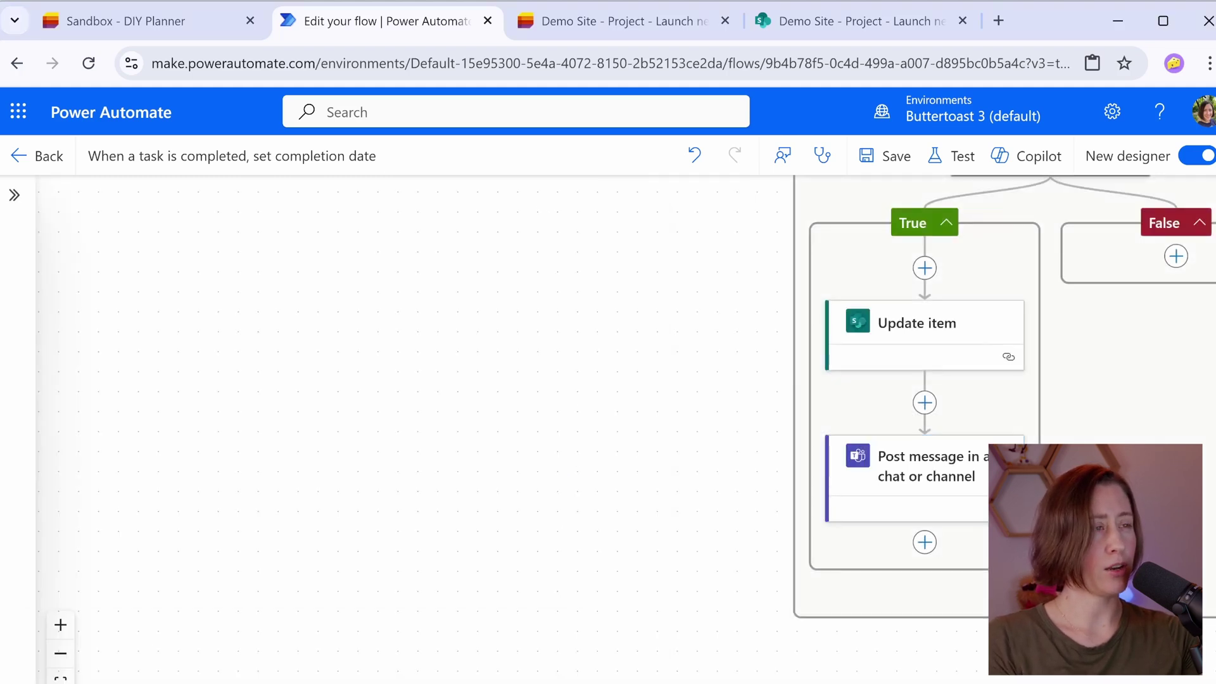